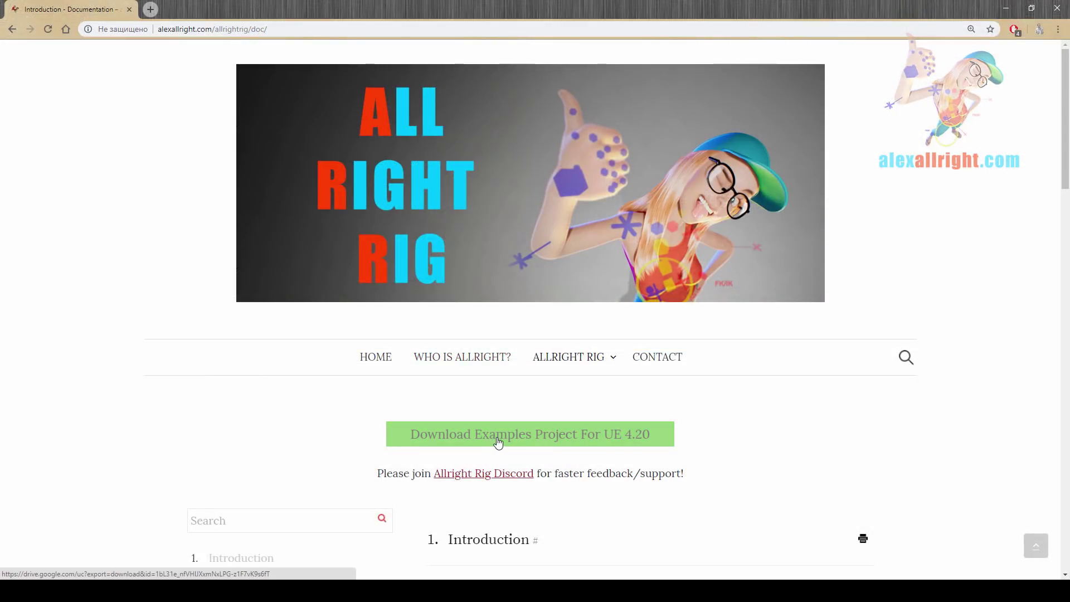
drag(270, 29, 82, 31)
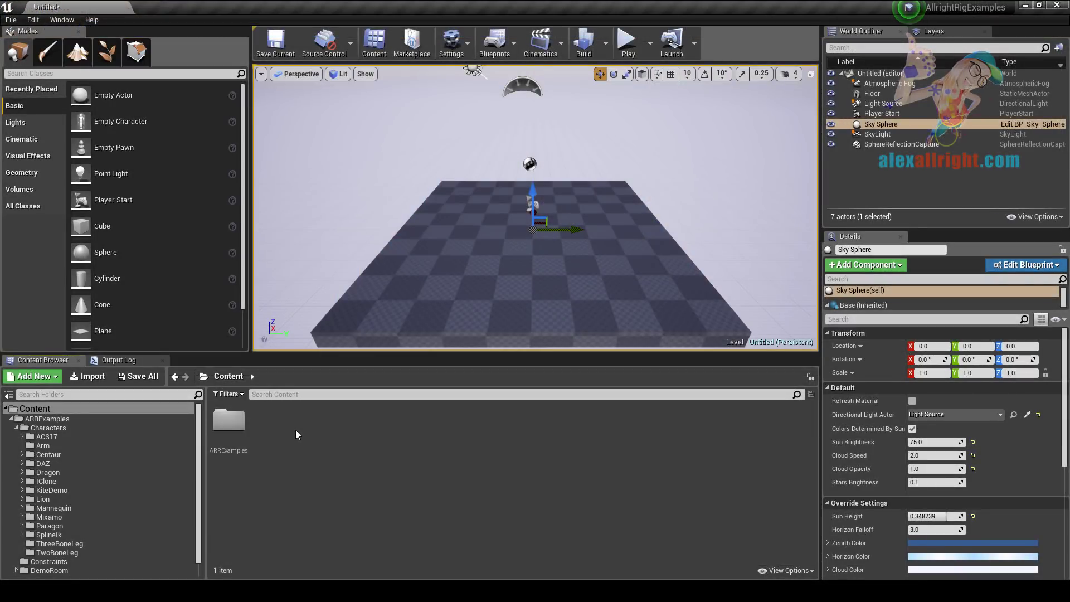
Place the boy_SKELMESH skeletal mesh from ARRExamples/Characters/KiteDemo on the floor of the level.
double_click(229, 421)
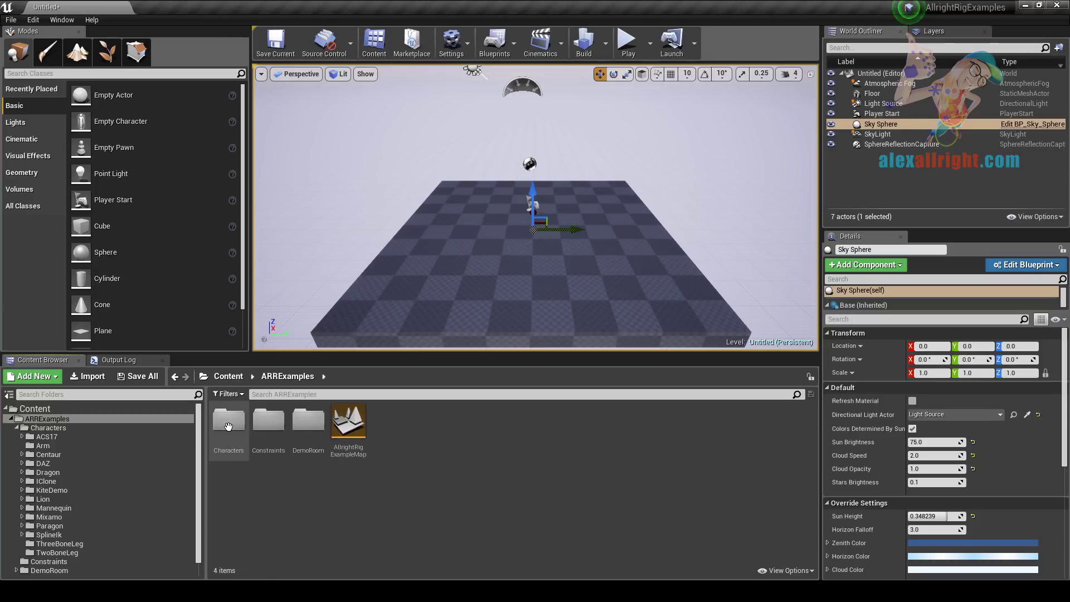
click(233, 429)
double_click(233, 428)
double_click(467, 422)
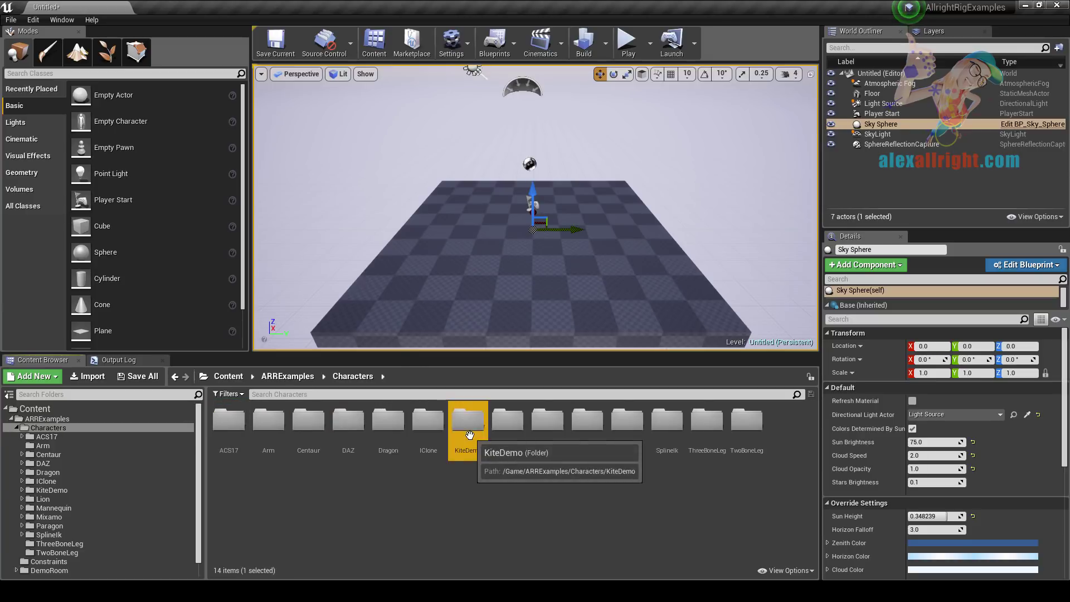
drag(428, 426, 546, 261)
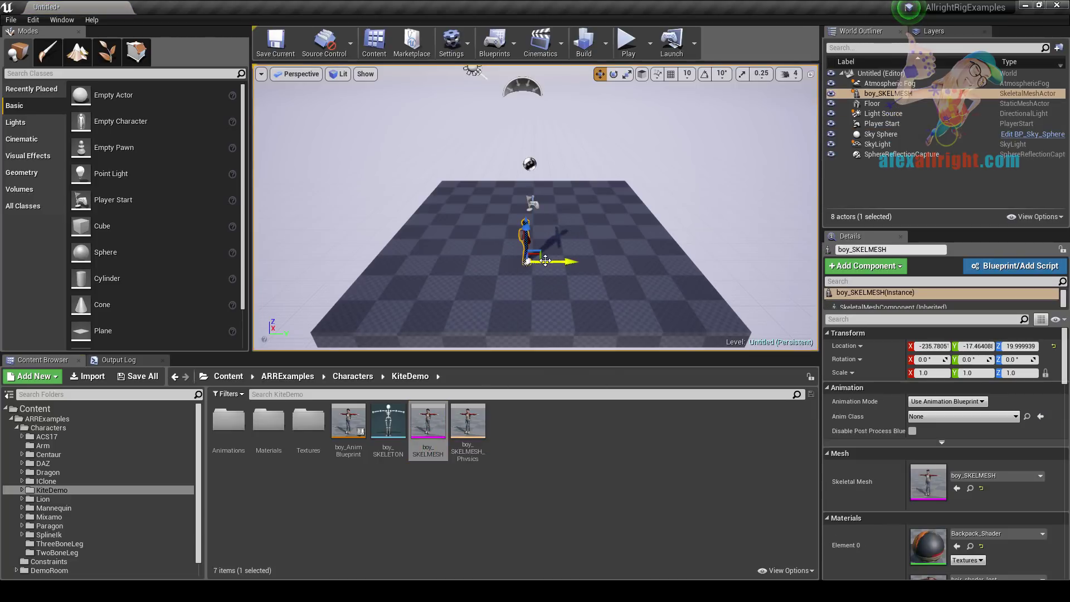
Open RigTools and dock it next to Modes.
click(62, 19)
mouse_move(131, 333)
click(173, 330)
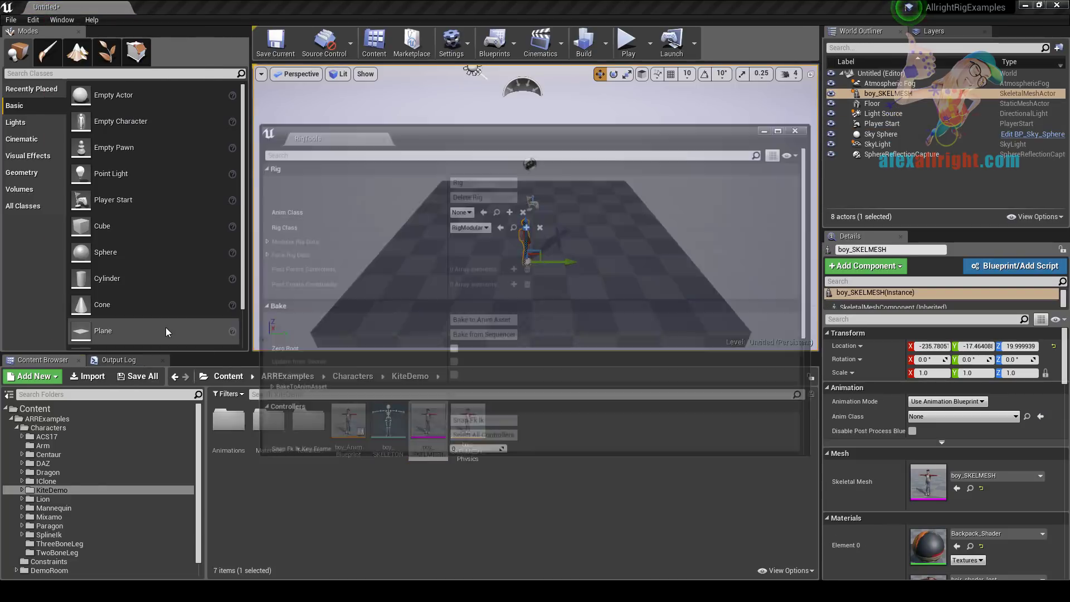
drag(296, 134, 130, 38)
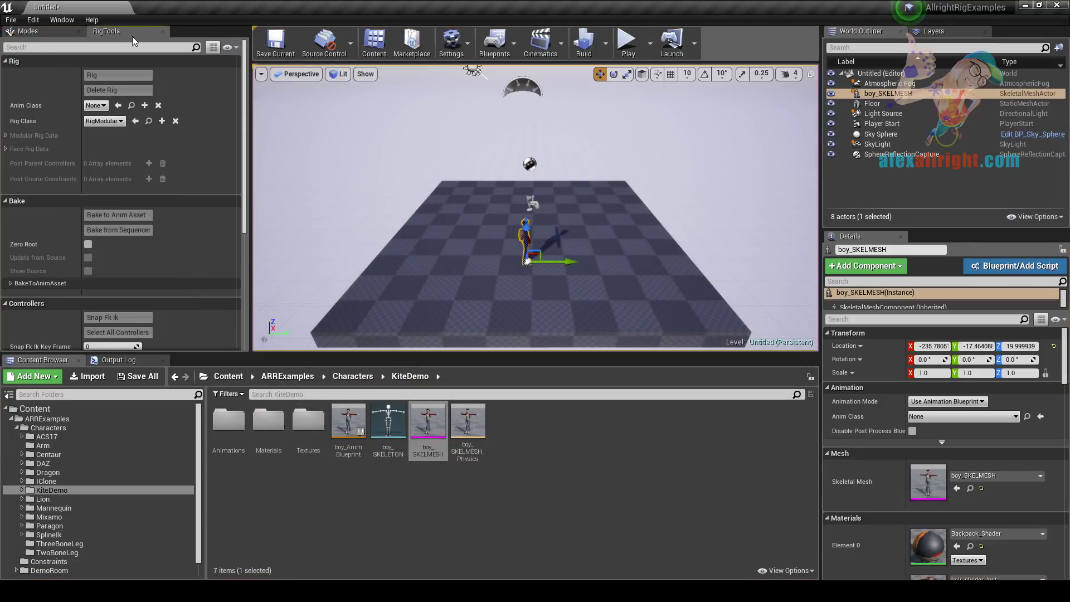
Load the ManRig preset for the boy's rig.
scroll(138, 279, down, 5)
click(138, 323)
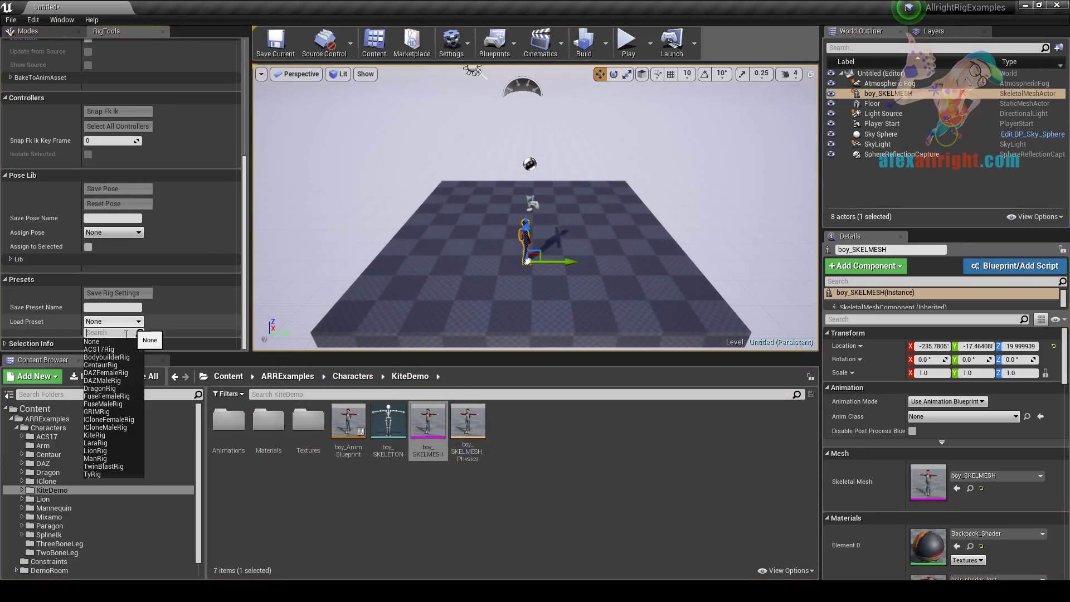
click(95, 458)
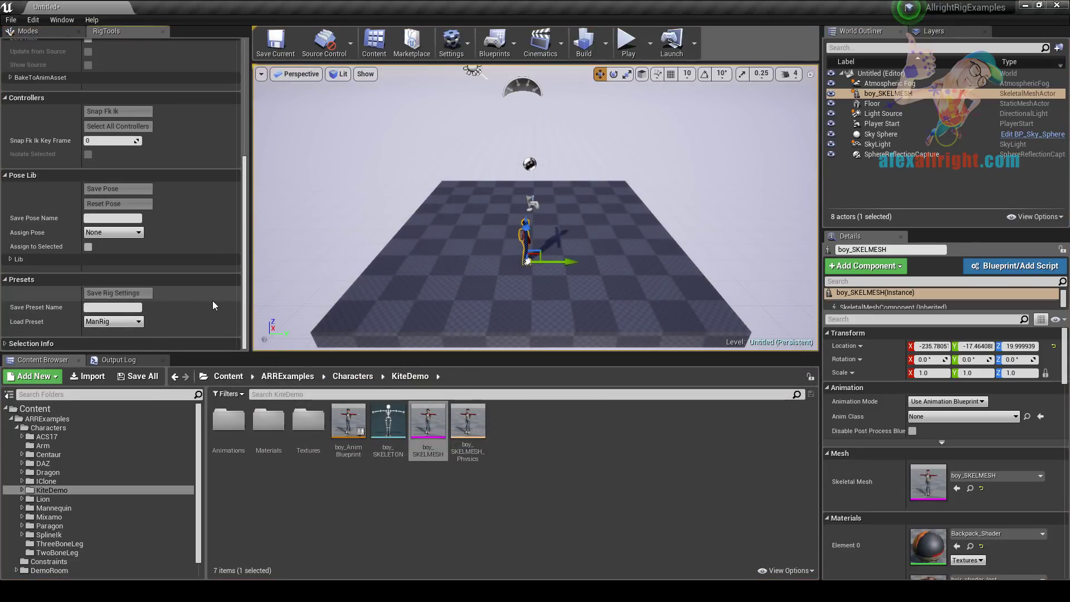
Set the rig's Anim Class to boy_AnimBlueprint.
scroll(213, 306, up, 5)
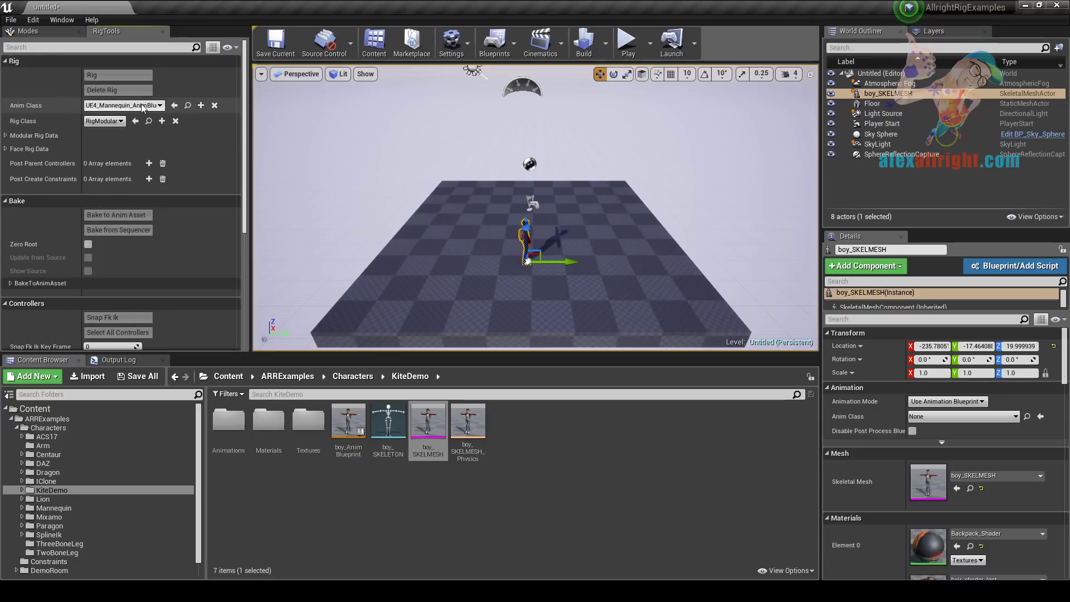
click(144, 107)
text(boy)
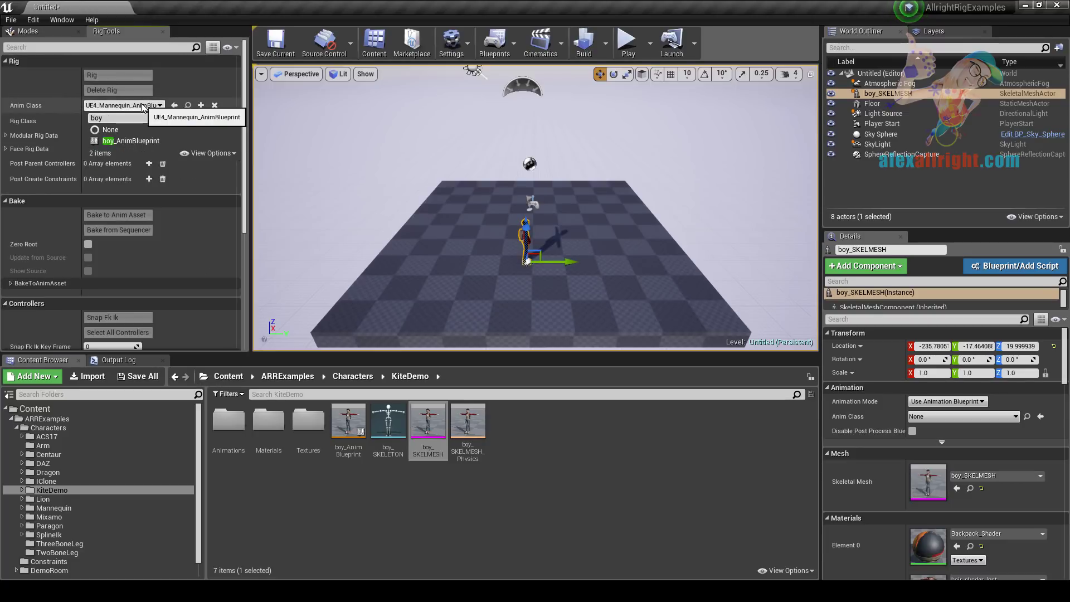
click(163, 142)
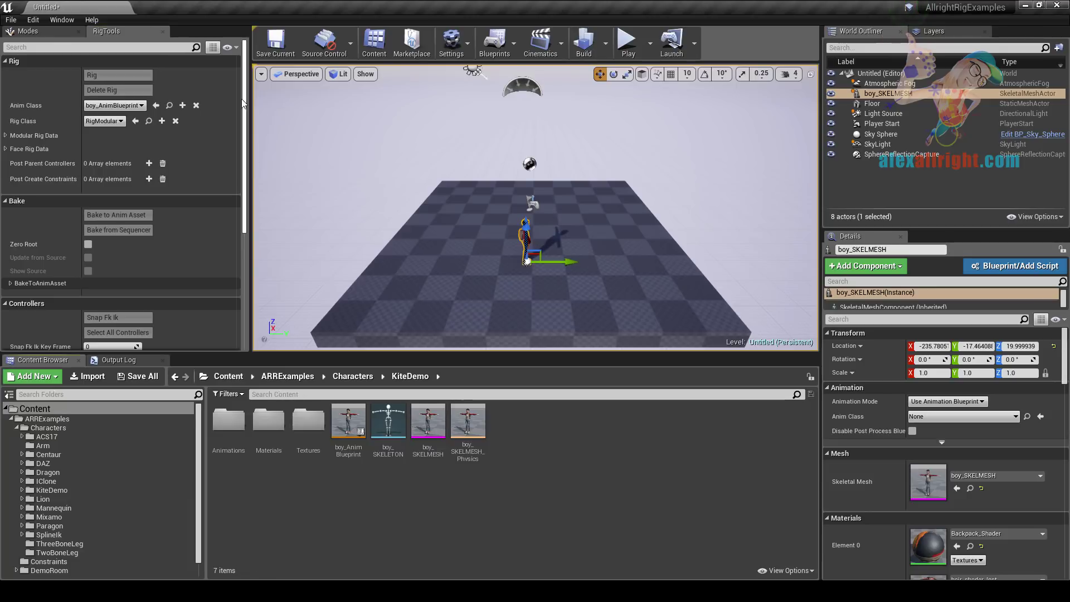
Check the Event Graph of boy_AnimBlueprint and close the blueprint.
double_click(349, 426)
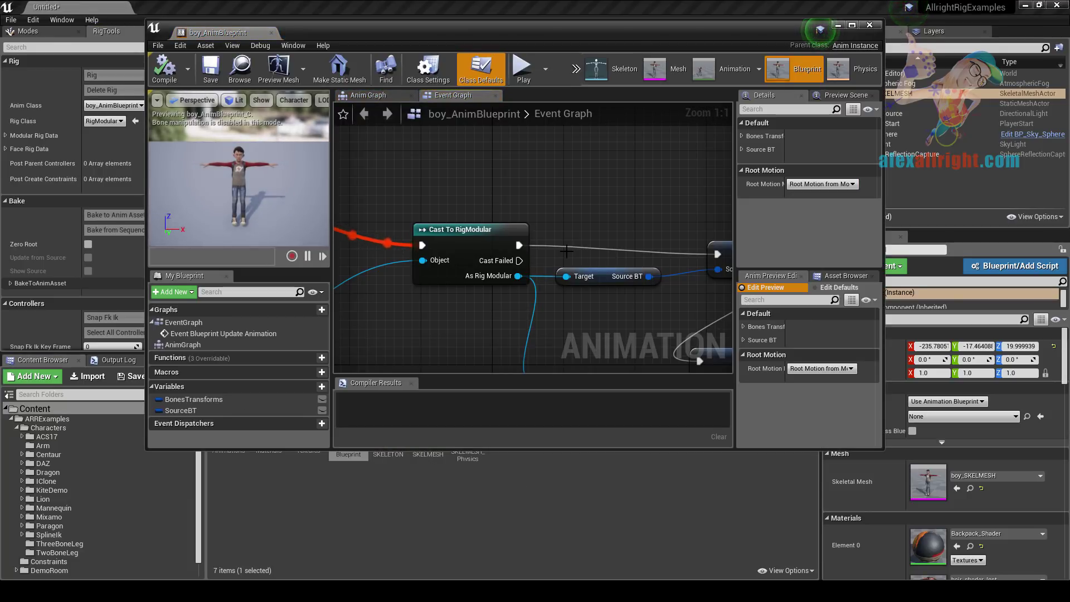
click(871, 25)
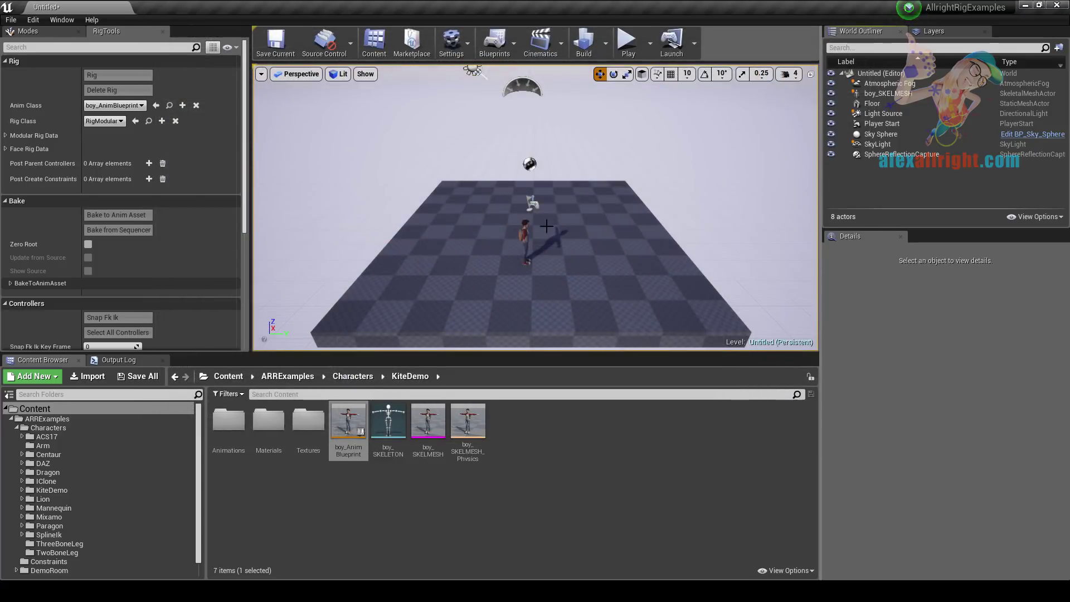
Select the boy mesh in the level and build its control rig.
click(527, 232)
click(118, 75)
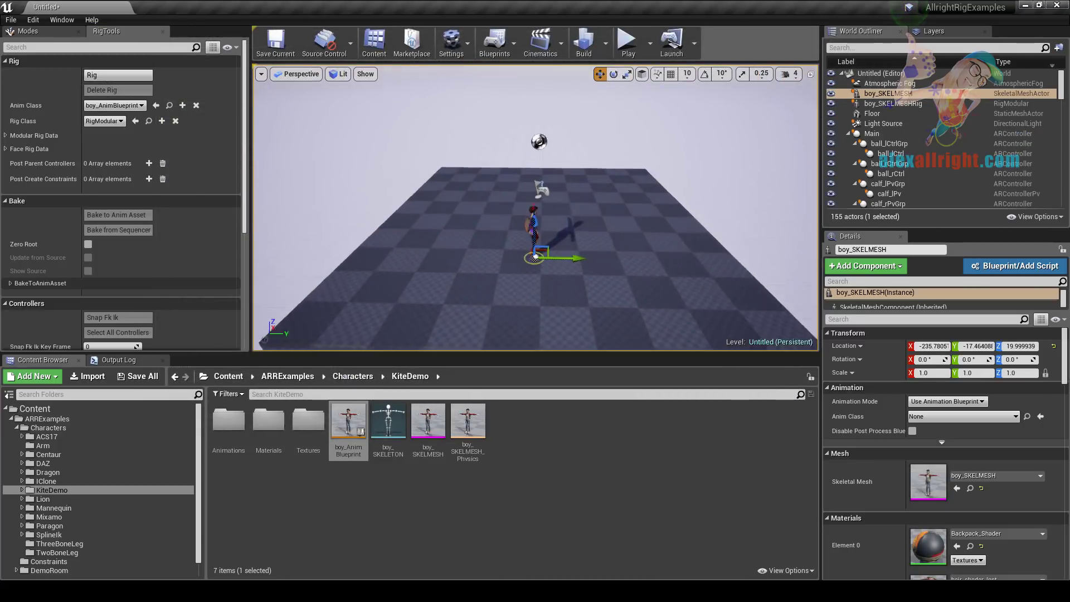
right_drag(535, 223, 457, 197)
right_drag(642, 199, 649, 204)
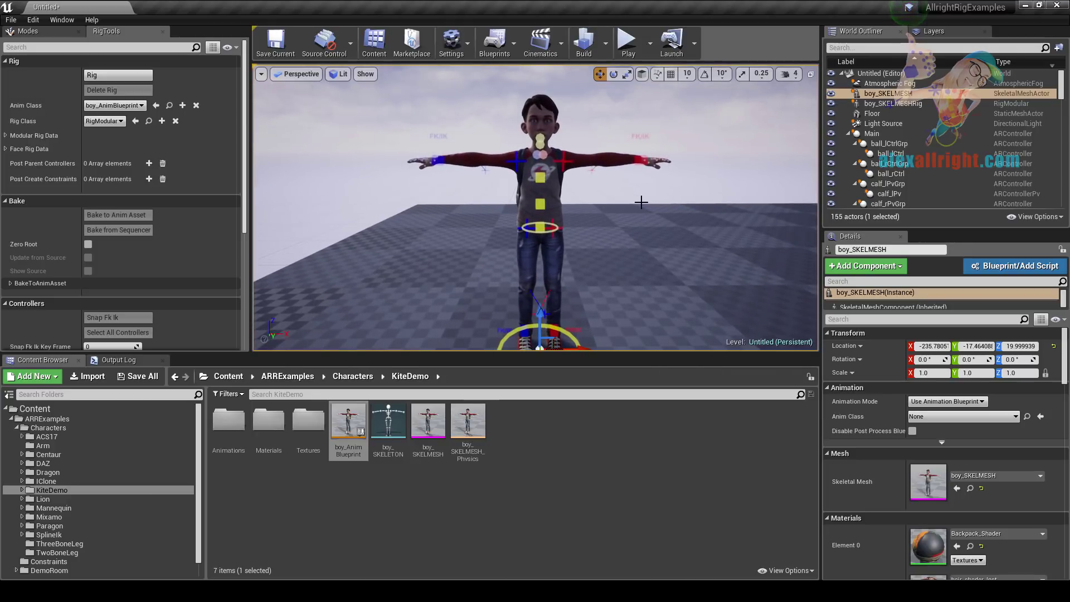
Save the current rig settings as a preset named KiteFaceRig.
scroll(133, 251, down, 5)
click(132, 306)
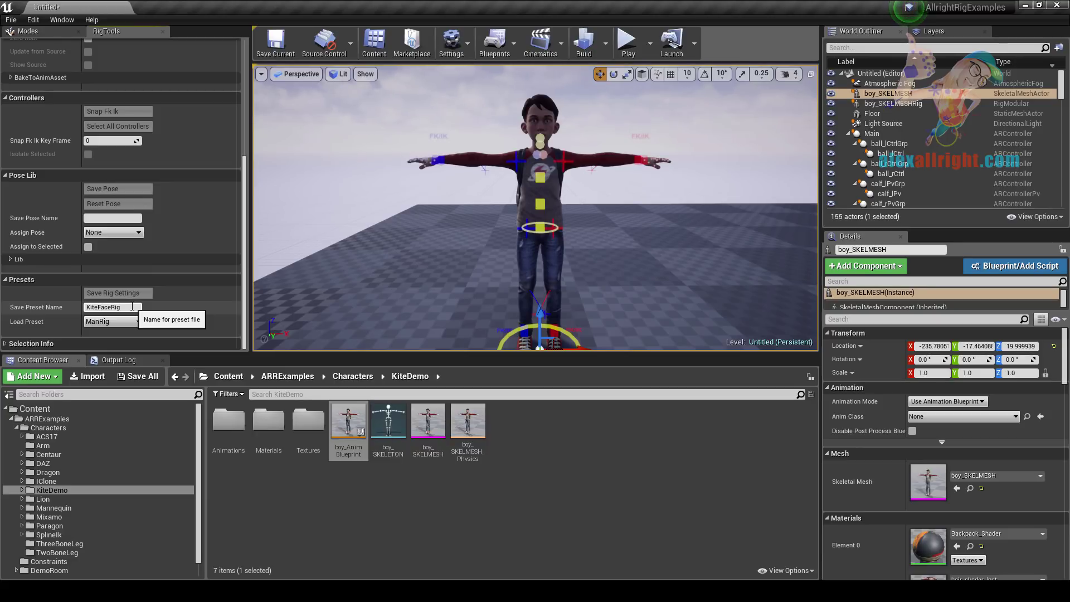
key(Return)
click(126, 296)
Enable Face in the Face Rig Data and set the Head Bone to head.
drag(246, 192, 247, 162)
scroll(248, 166, up, 3)
click(6, 149)
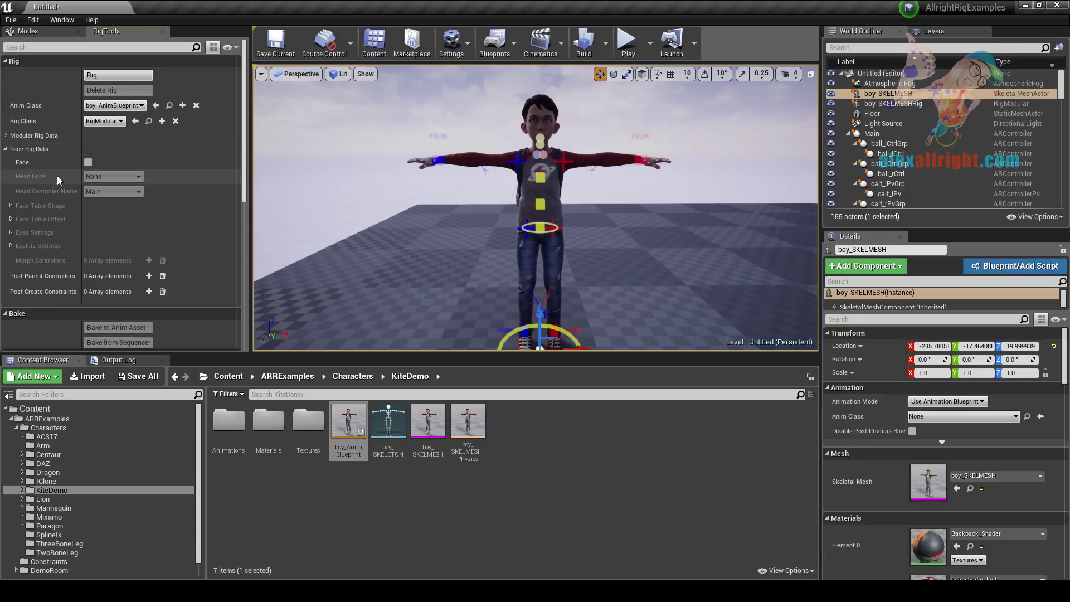
click(88, 163)
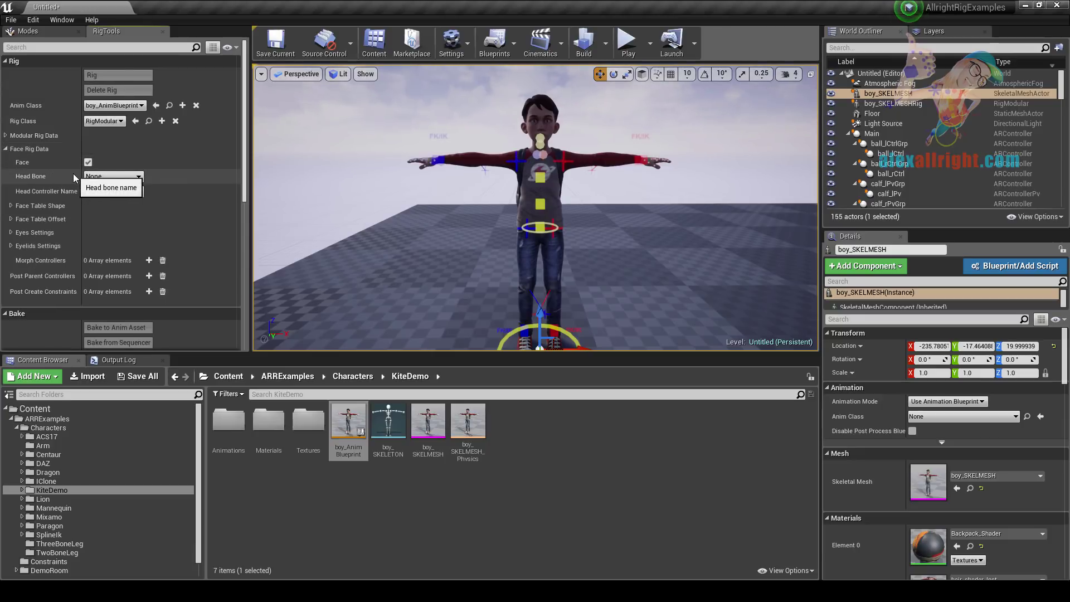
click(121, 177)
text(head)
click(92, 204)
Set the Head Controller Name to headFk, copying the name from the boy's head controller in the level.
click(113, 191)
click(97, 202)
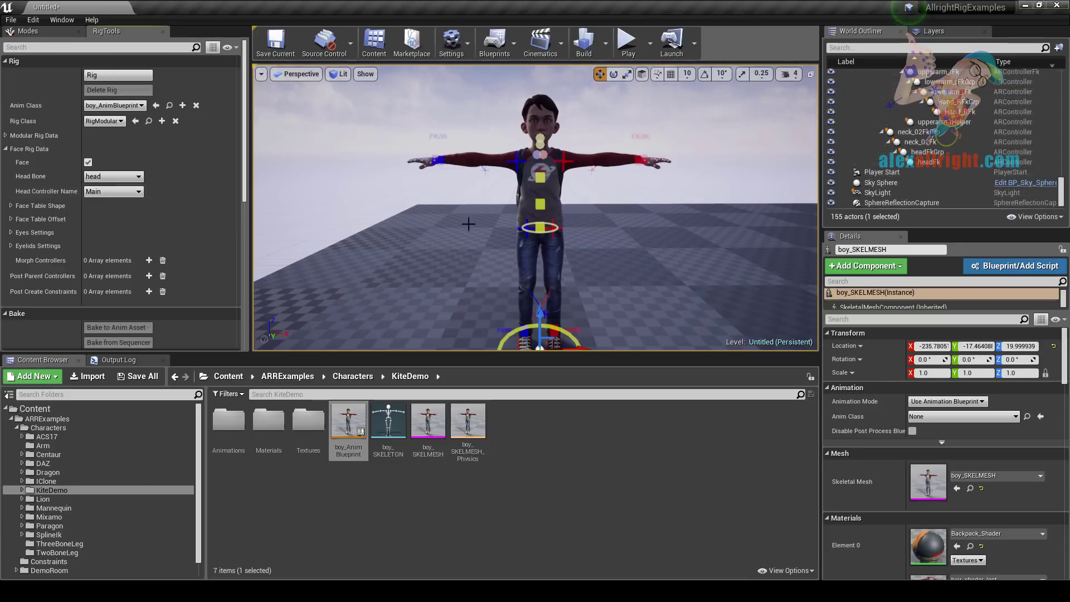
click(538, 140)
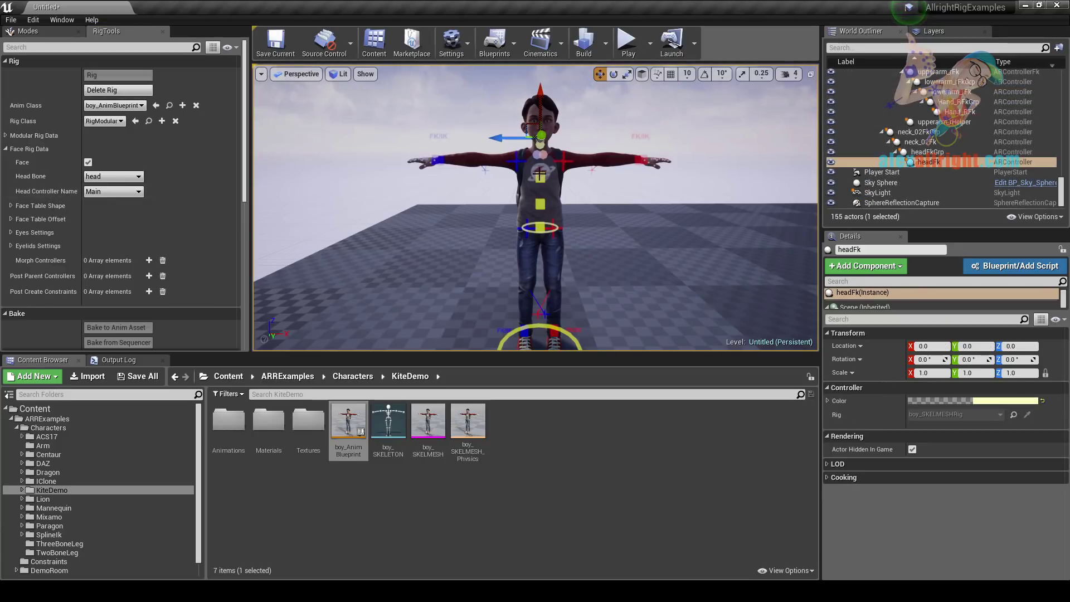
click(848, 249)
key(ctrl+c)
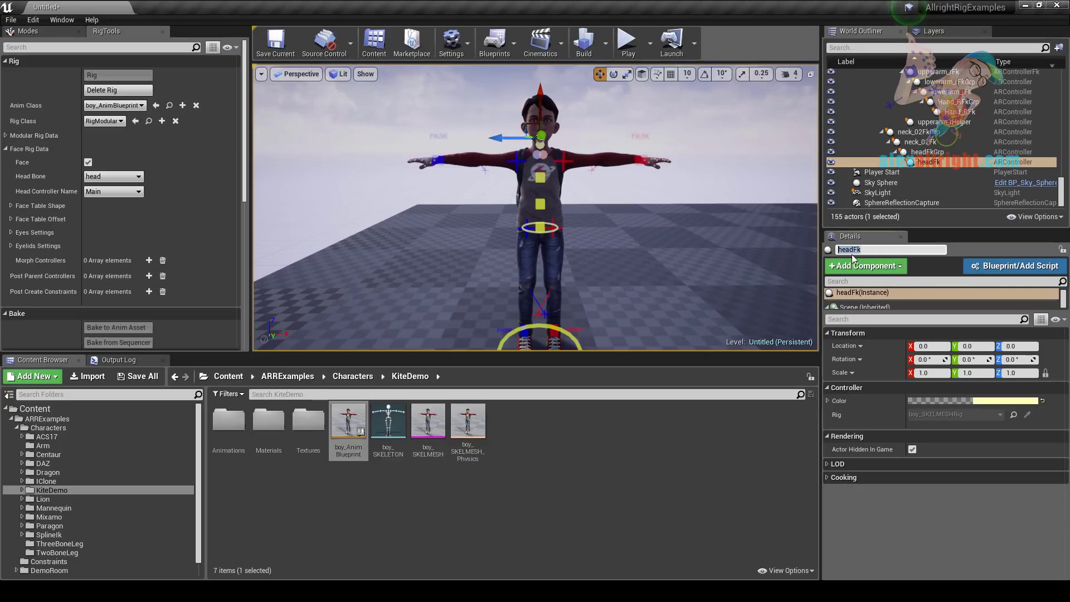
click(110, 192)
key(ctrl+v)
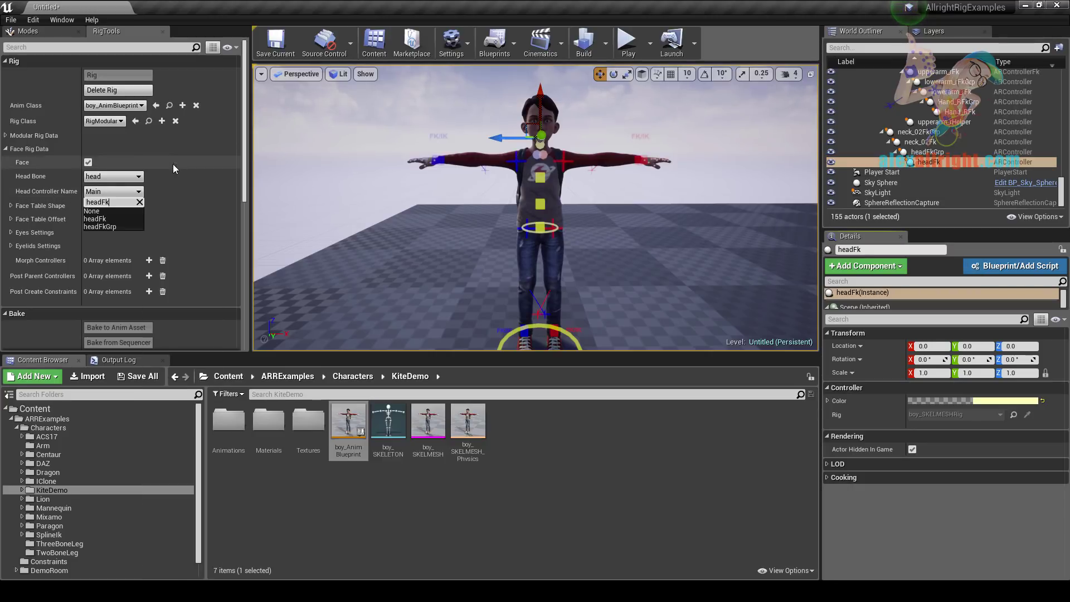
click(111, 219)
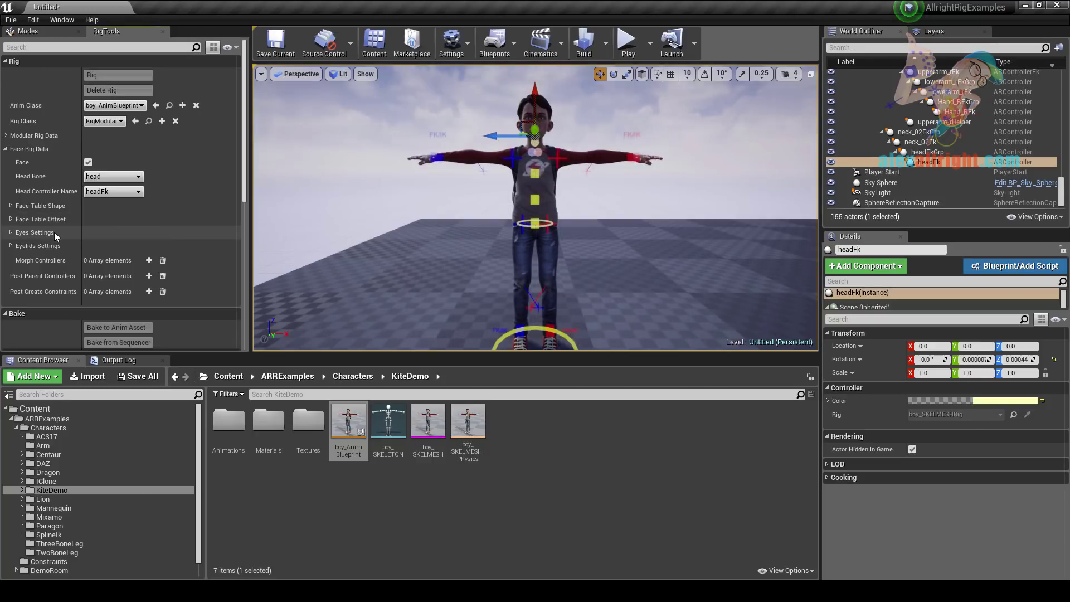
Enable Eyes in the Eyes Settings of the Face Rig Data.
click(10, 232)
click(88, 246)
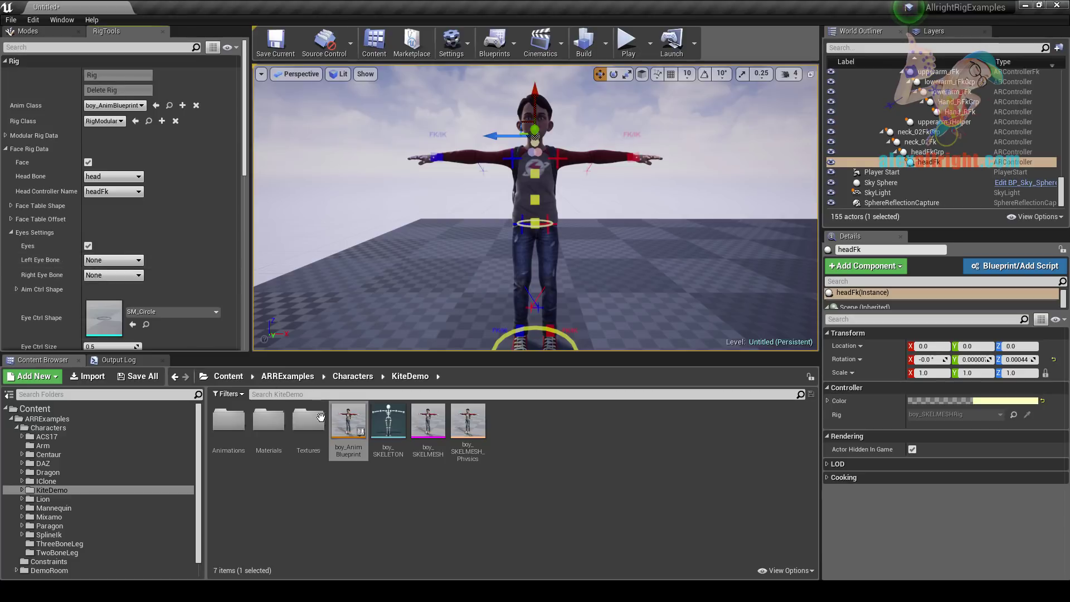
Open the boy_SKELETON asset and test-rotate the eye_left bone to identify the left eye.
double_click(391, 422)
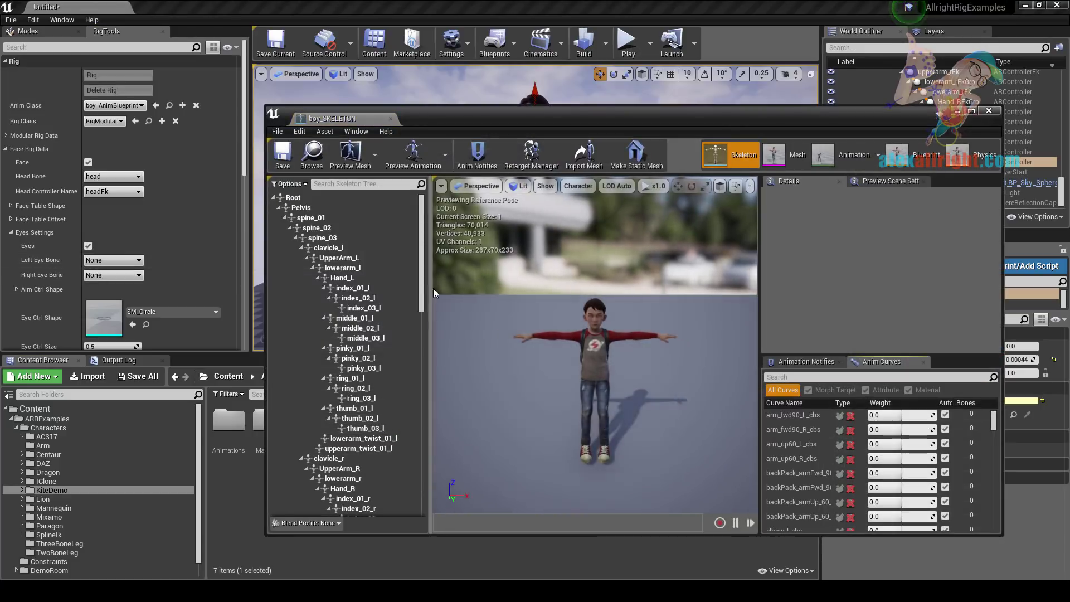
scroll(362, 363, down, 12)
click(363, 346)
key(f)
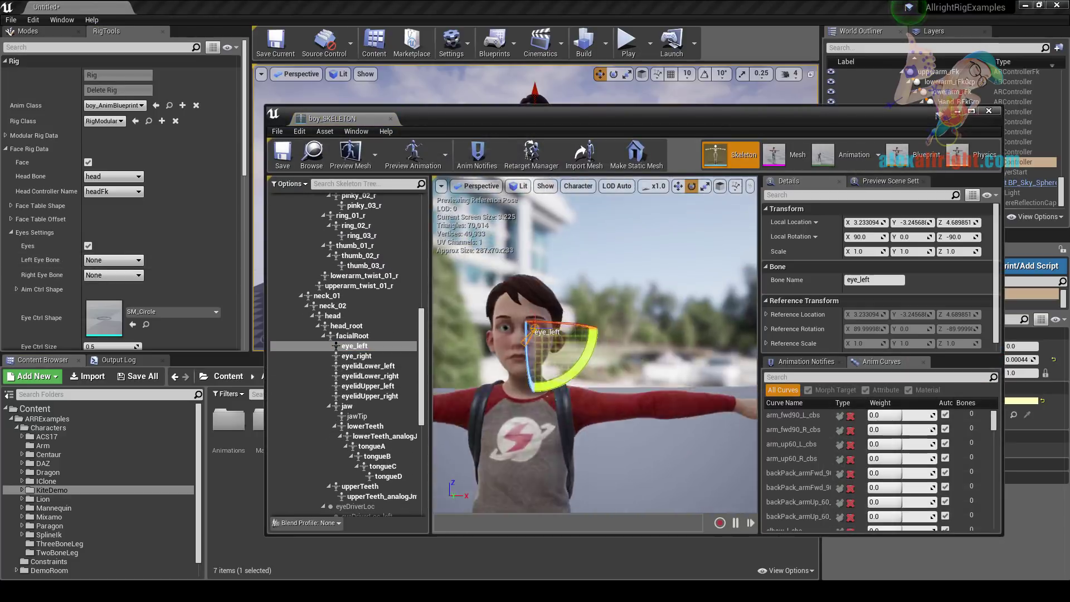
drag(575, 306, 575, 287)
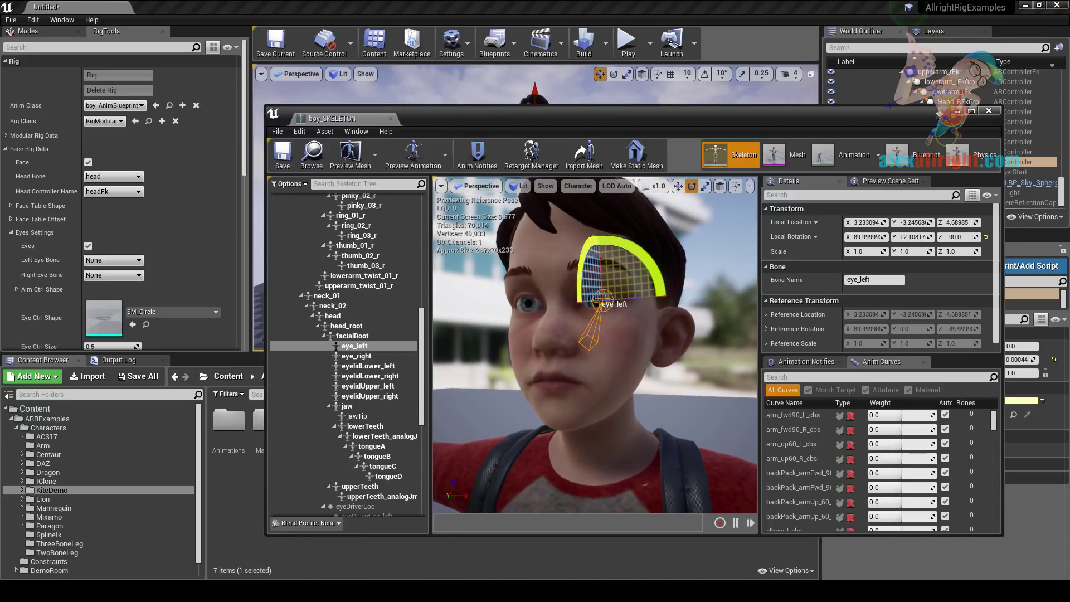
Set the Left Eye Bone to eye_left and the Right Eye Bone to eye_right.
click(131, 264)
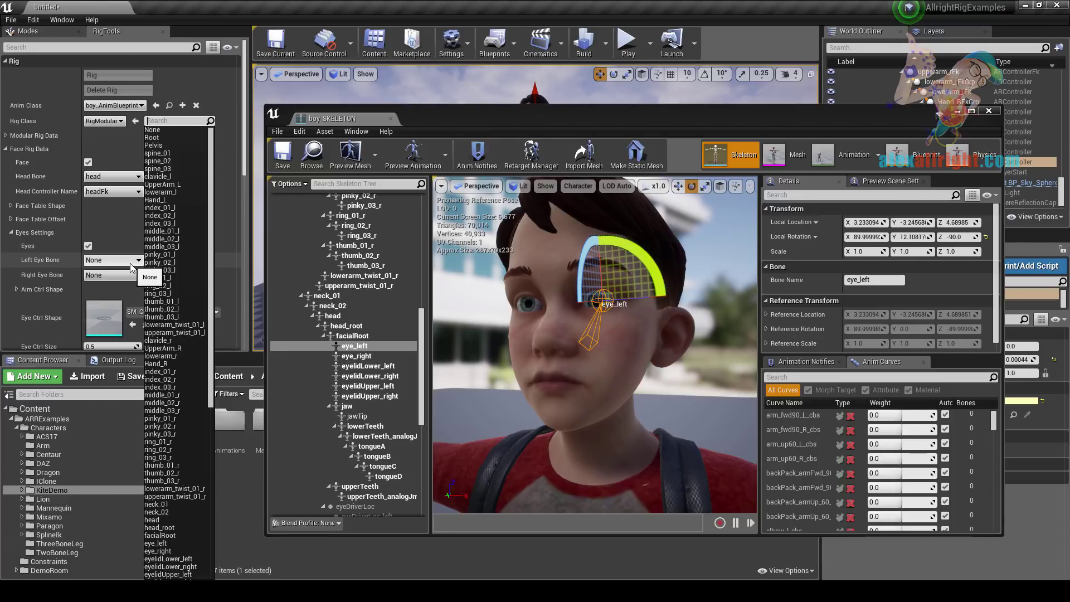
text(eye)
click(114, 283)
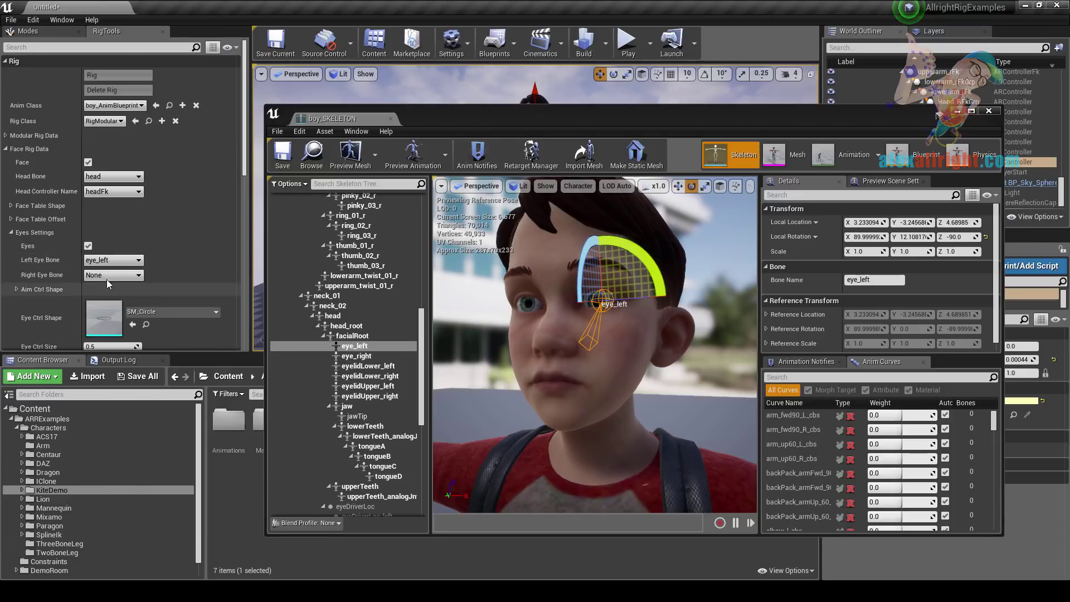
click(113, 276)
text(eye)
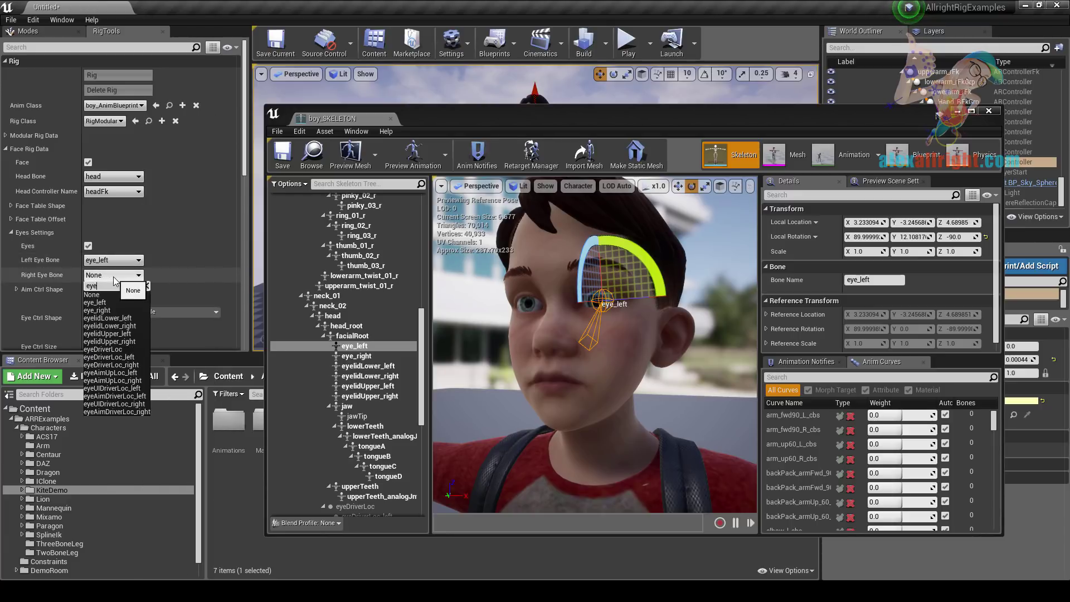
click(113, 311)
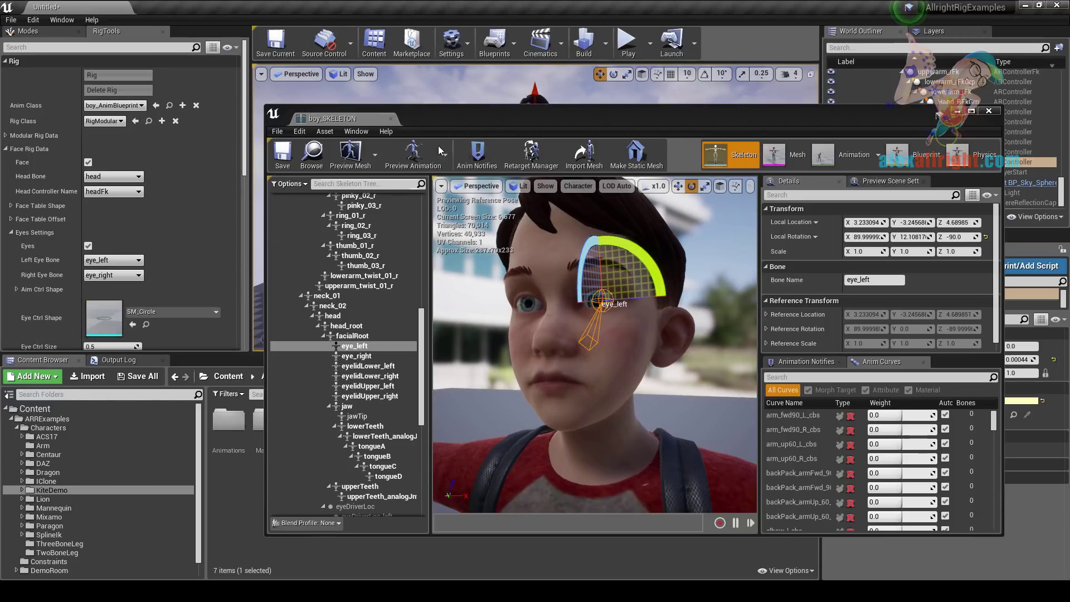
Move the skeleton editor aside, delete the boy's existing rig and rebuild it with the face and eye settings.
drag(438, 113, 826, 124)
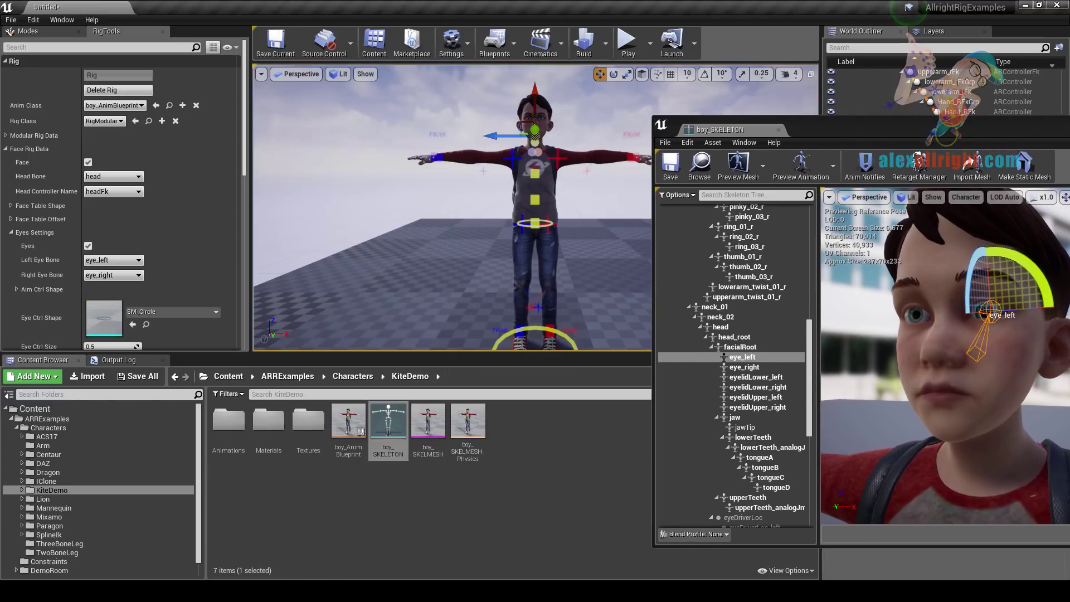
click(113, 90)
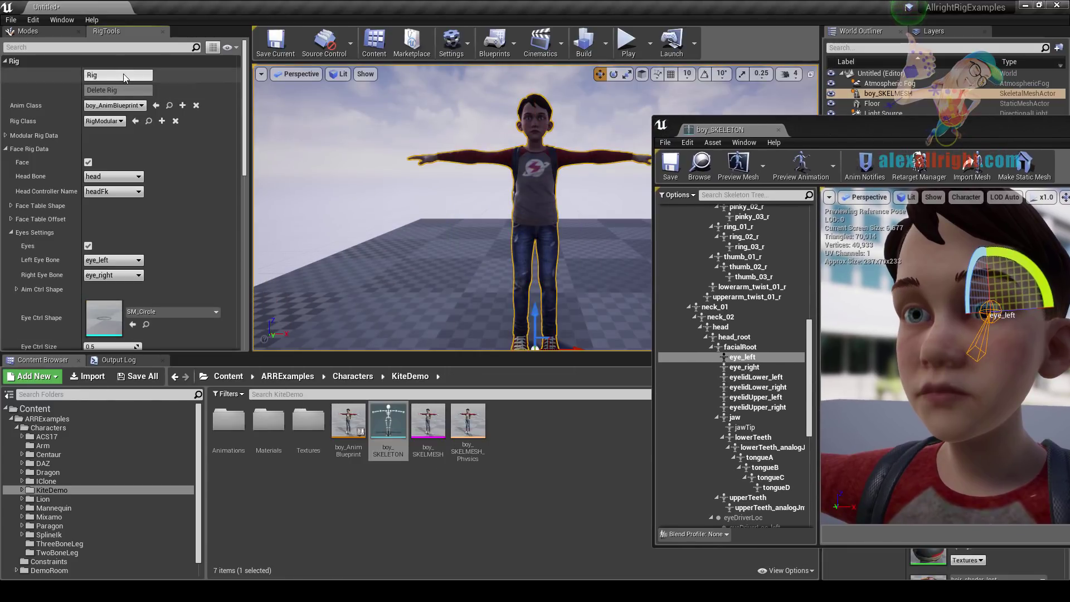
right_drag(270, 137, 254, 96)
key(w)
key(d)
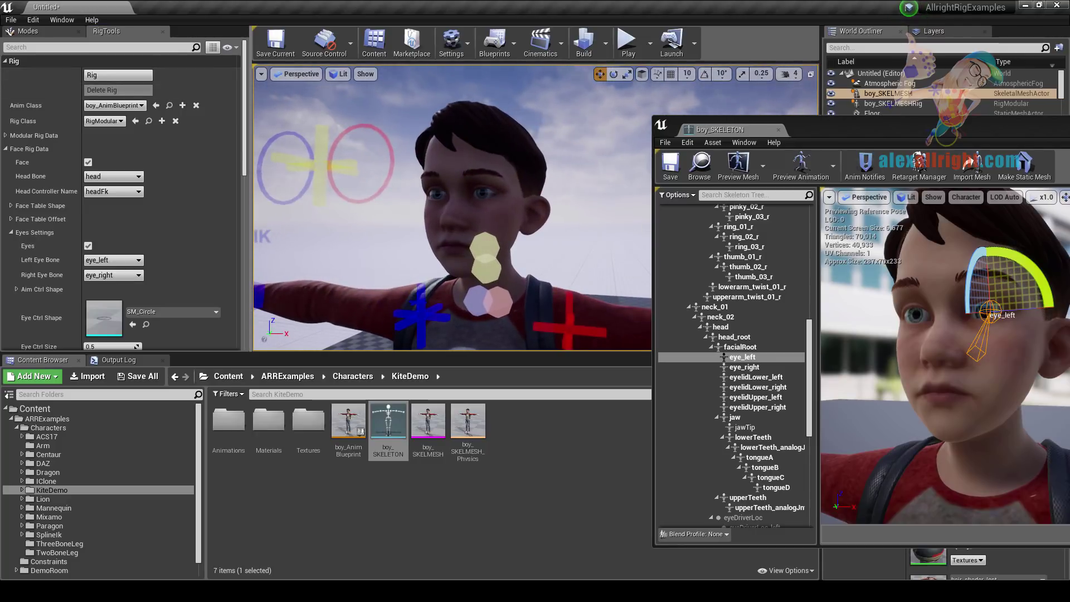
Move the central eye aim controller down in front of the boy's face to test the eyes.
click(327, 157)
drag(331, 155, 364, 257)
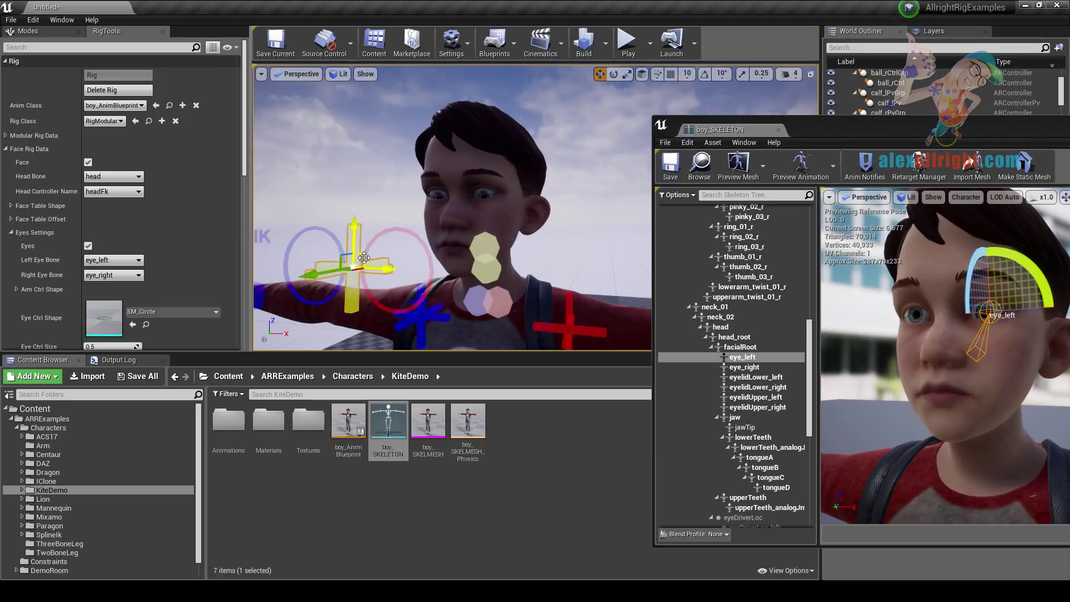
Enable eyelids in the Eyelids Settings of the face rig data.
drag(244, 91, 252, 161)
click(15, 208)
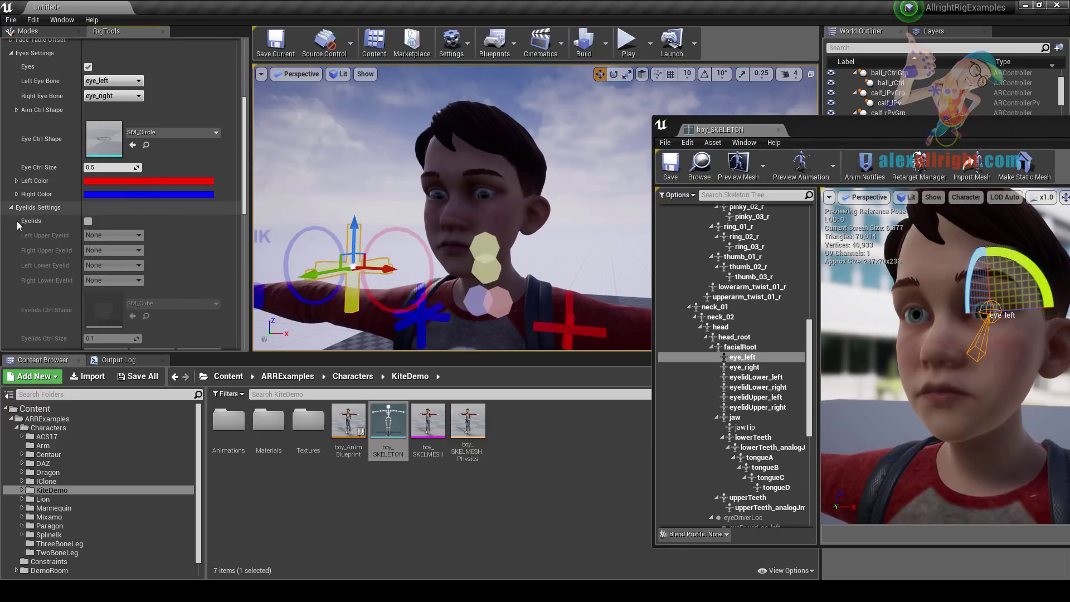
click(88, 222)
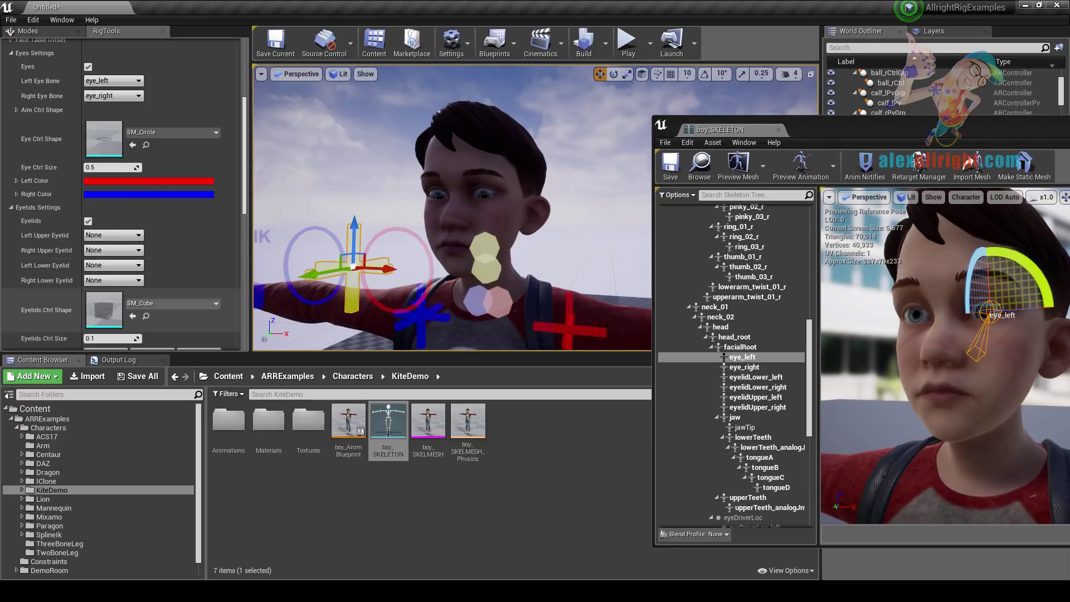
Test-rotate the upper eyelid bones and the lower eyelid bones in pairs in the boy's skeleton.
drag(808, 331, 806, 349)
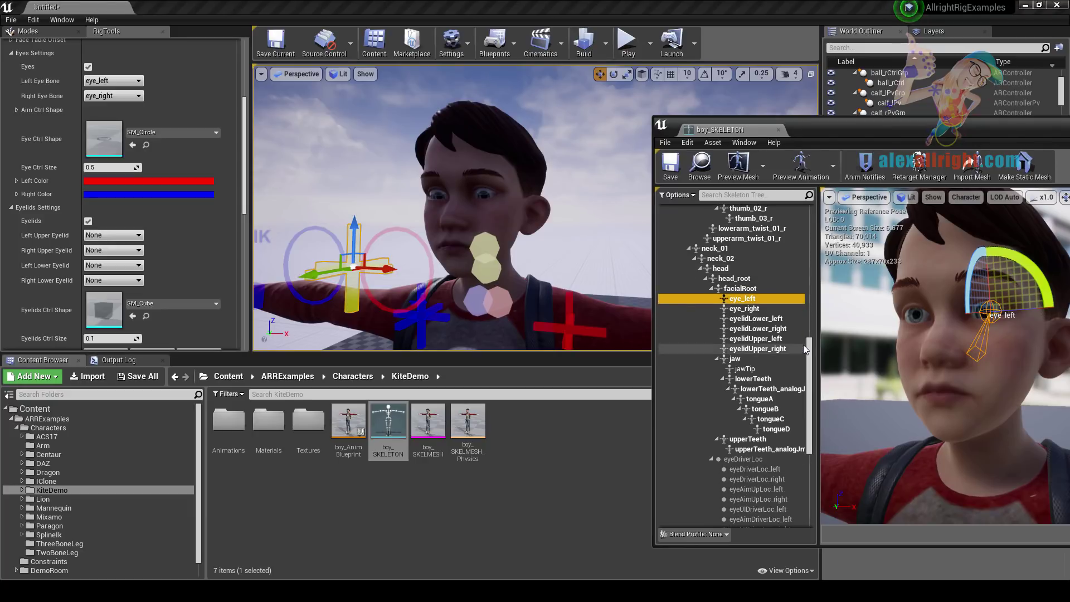
click(763, 343)
ctrl+click(761, 351)
drag(890, 322, 891, 319)
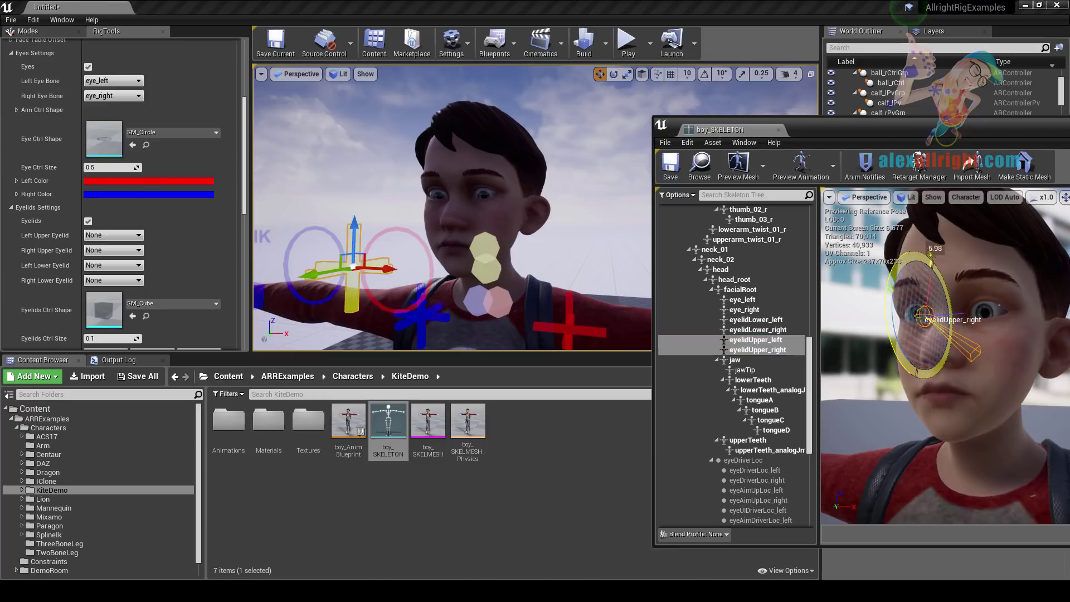
click(764, 330)
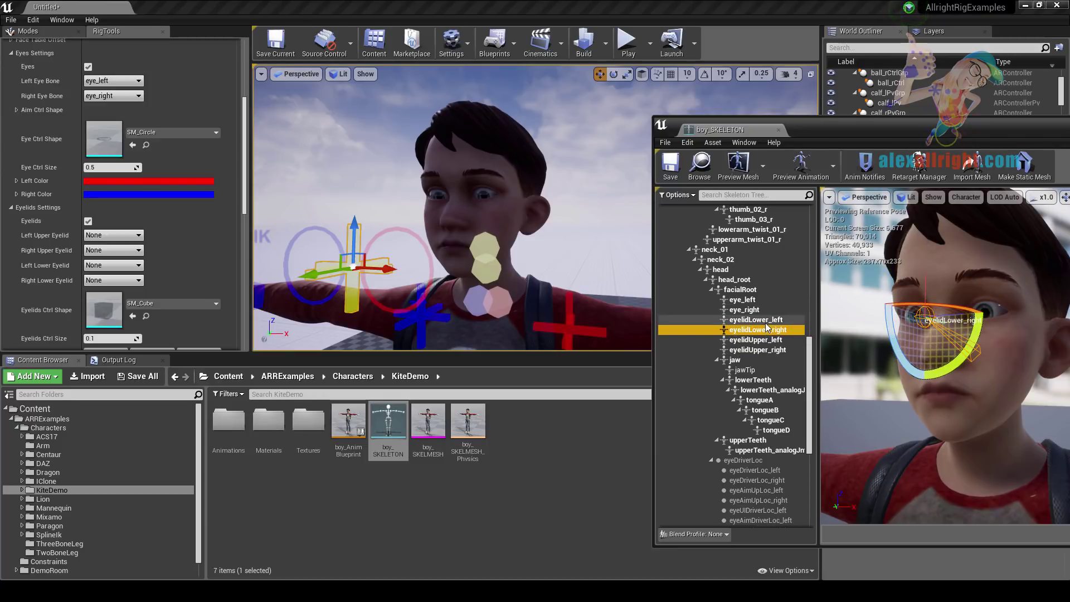
ctrl+click(766, 322)
mouse_move(970, 316)
mouse_down()
mouse_move(971, 299)
mouse_move(971, 308)
mouse_up()
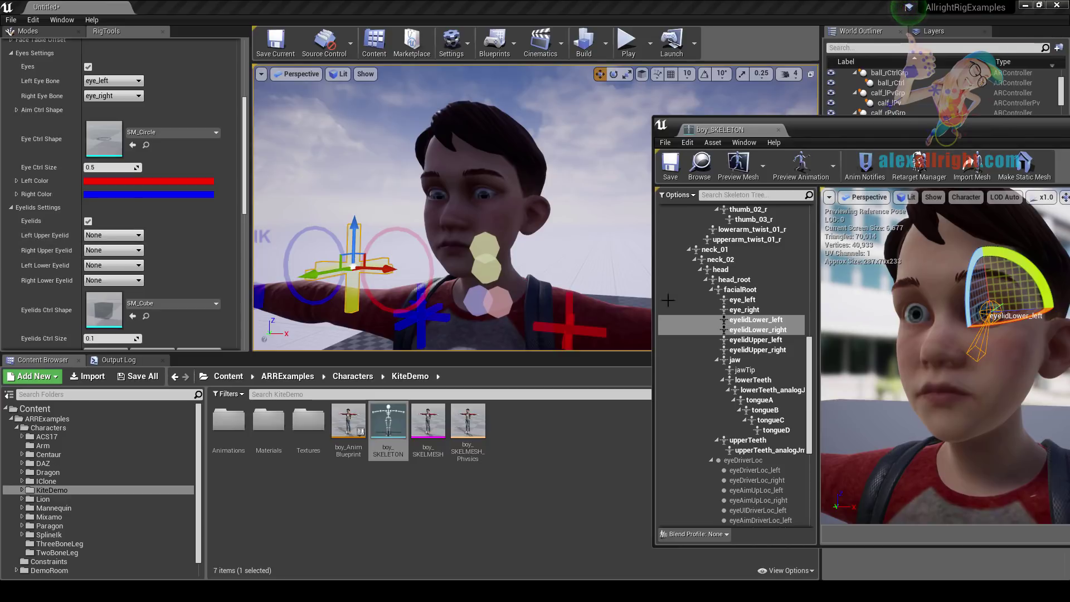
Test-rotate eyelidUpper_left, and set Left Upper Eyelid to eyelidUpper_left and Right Upper Eyelid to eyelidUpper_right.
click(756, 339)
mouse_move(972, 310)
mouse_down()
mouse_move(977, 290)
mouse_move(982, 301)
mouse_up()
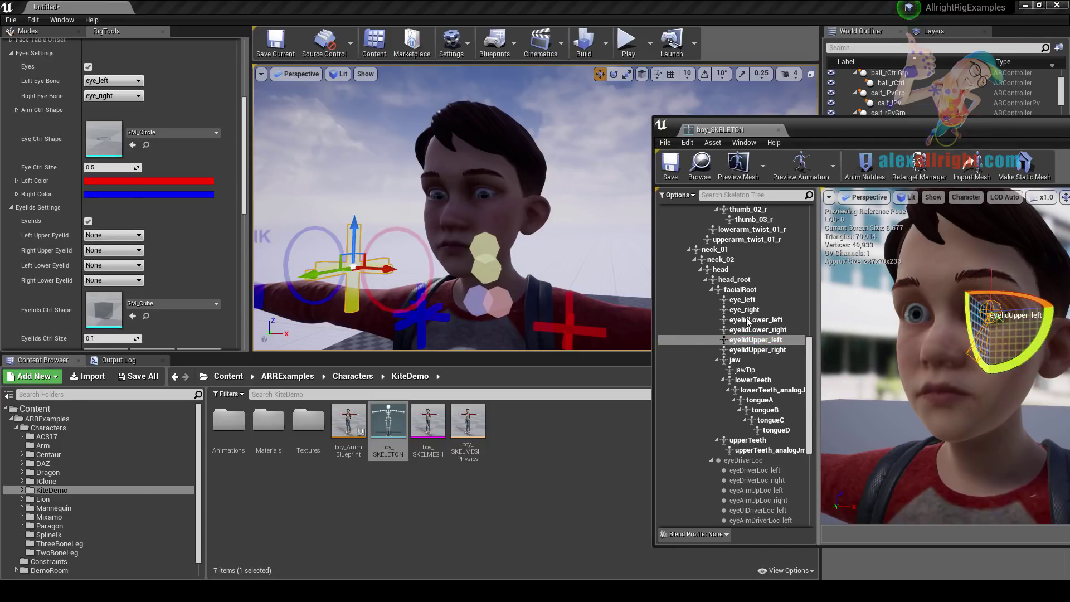
click(118, 237)
text(eyelid)
click(109, 279)
click(113, 251)
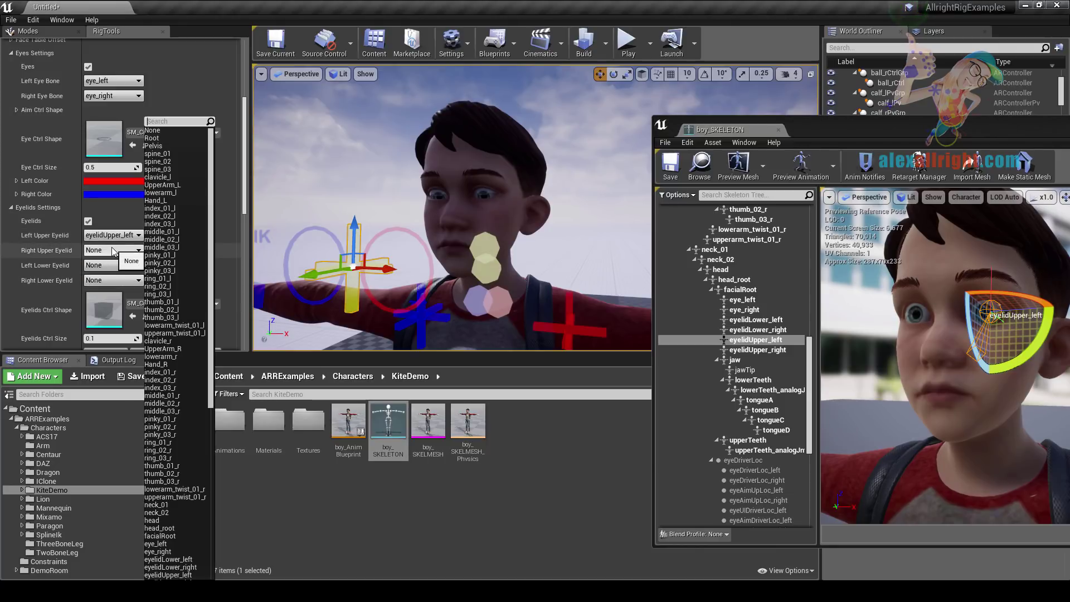
text(eyelid)
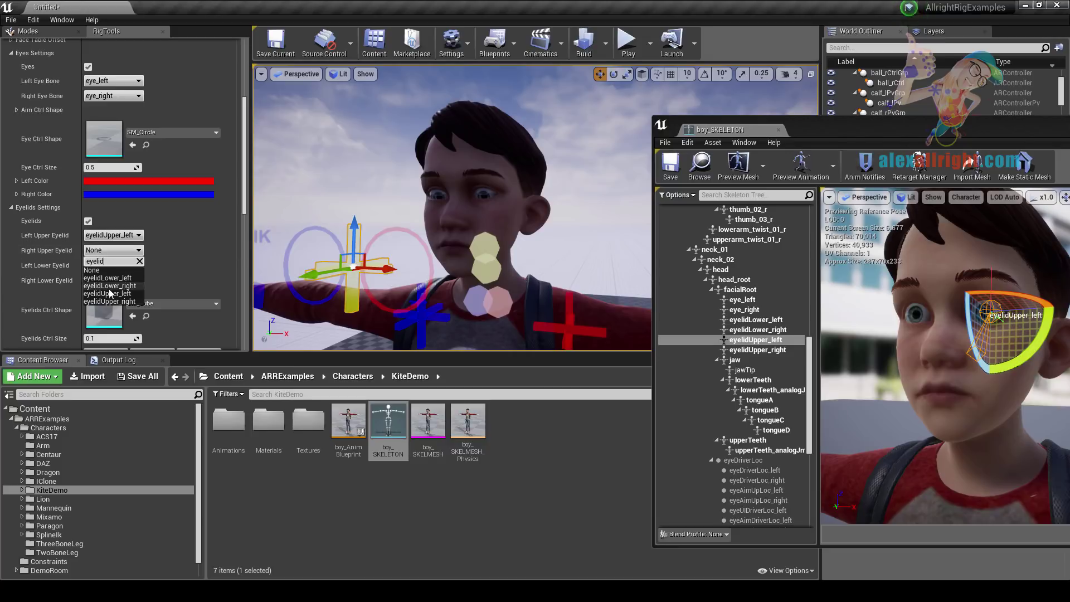
click(110, 299)
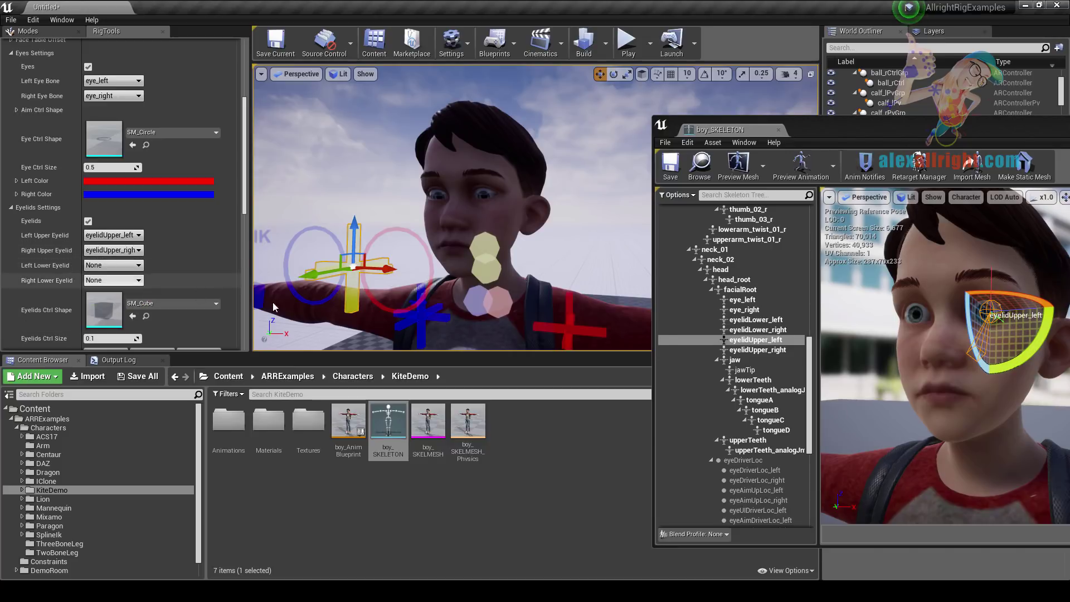
Test-rotate eyelidLower_left, and set Left Lower Eyelid to eyelidLower_left and Right Lower Eyelid to eyelidLower_right.
click(745, 320)
drag(971, 294, 974, 321)
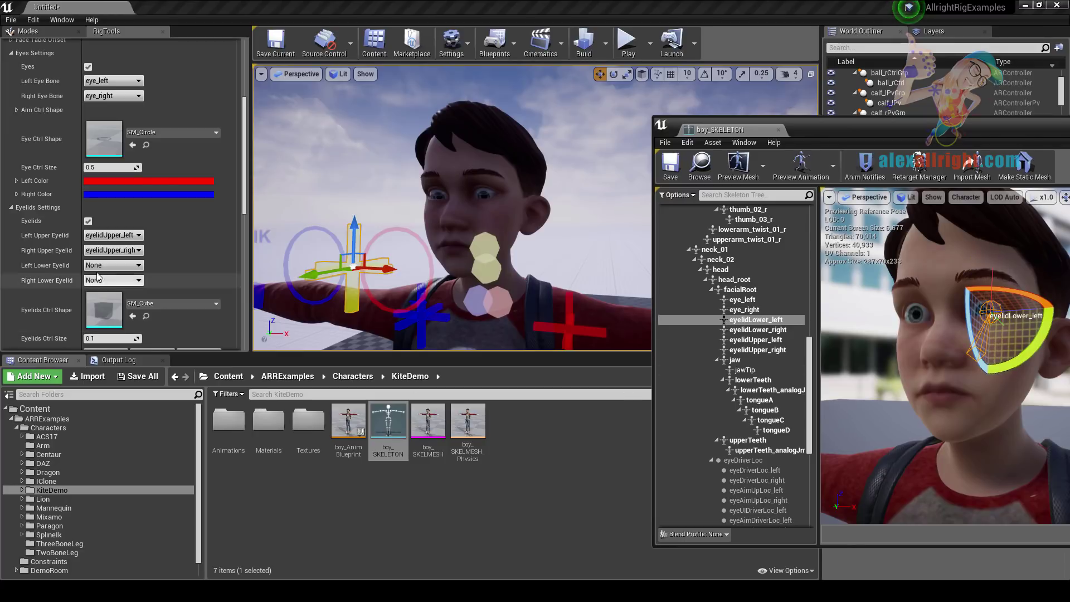
click(100, 279)
text(eyelid)
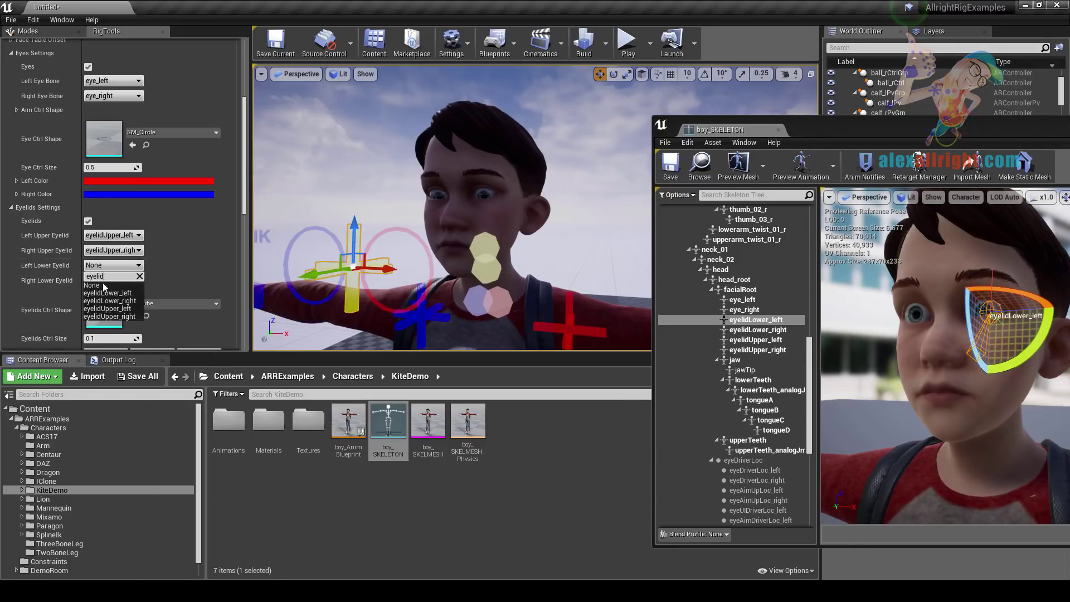
click(107, 293)
click(109, 281)
text(eyelid)
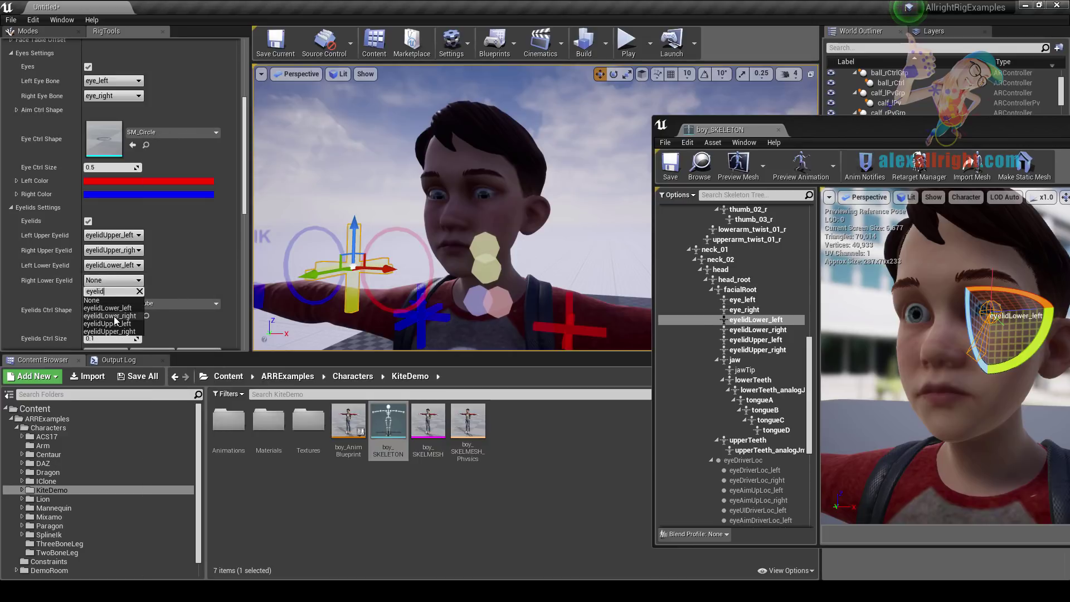
click(114, 316)
Save the rig settings as the KiteFaceRig preset, replacing the existing preset.
drag(245, 164, 233, 340)
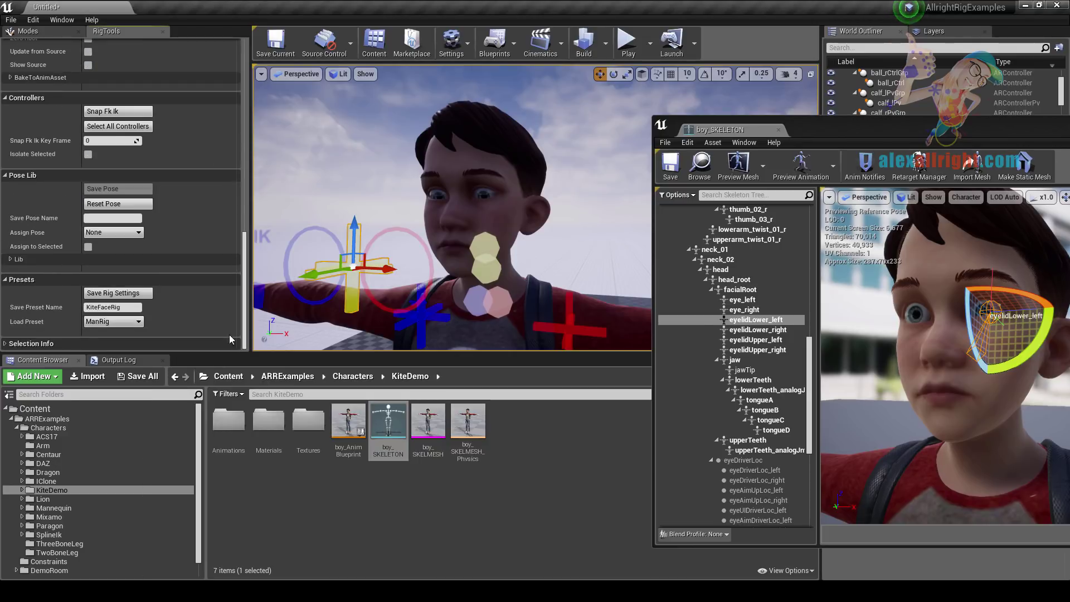
click(119, 294)
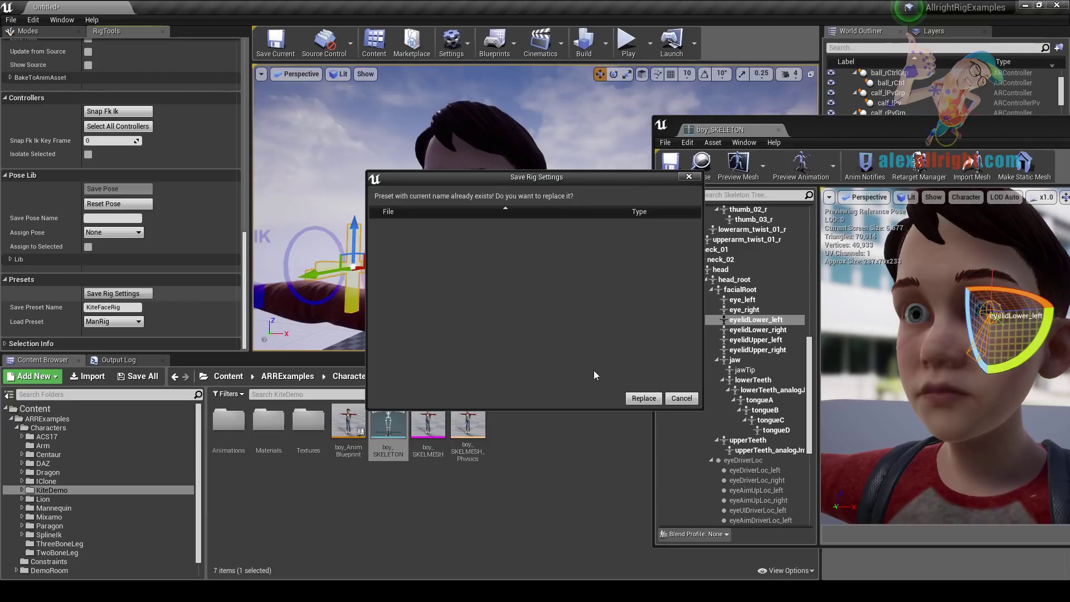
click(644, 398)
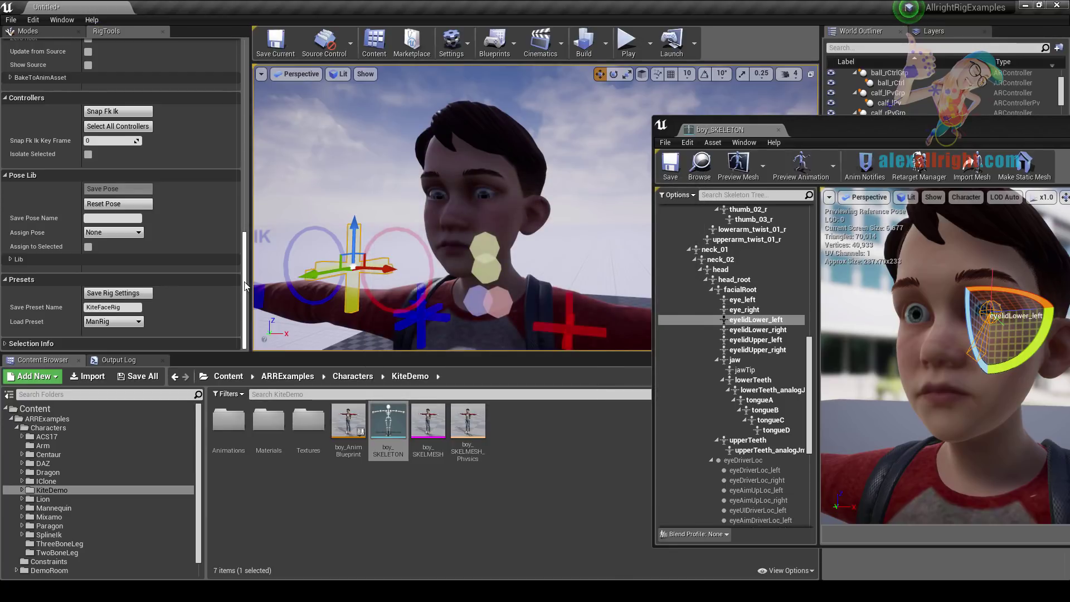
Delete the boy's current rig and rebuild it with the eyelid settings.
drag(247, 287, 231, 73)
click(119, 91)
click(117, 77)
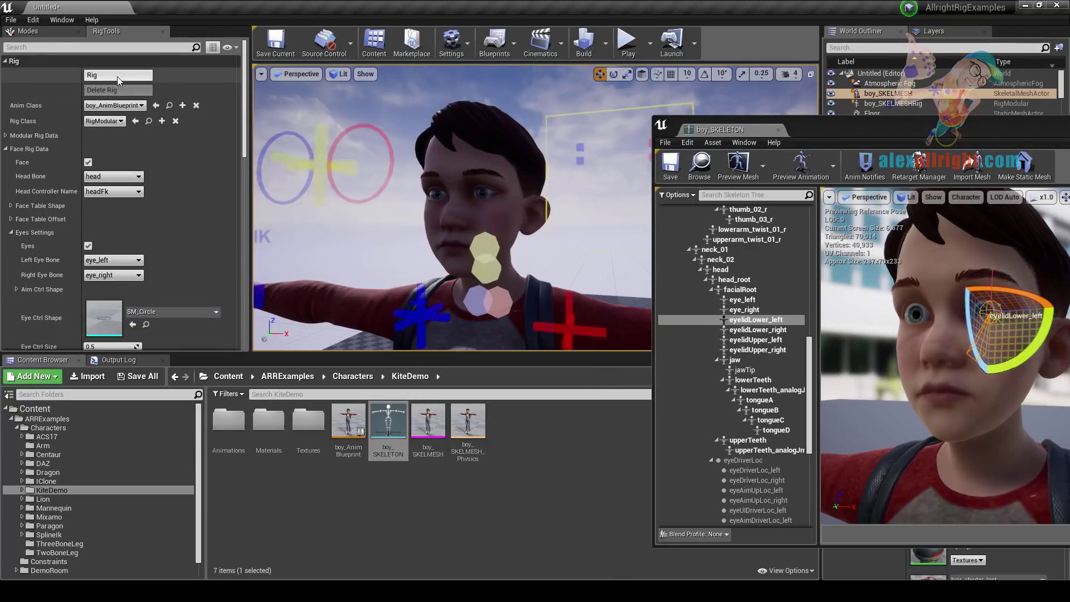
Test the eyelid controllers on the face table beside the head and review the eyelid controller settings.
right_drag(574, 207, 602, 203)
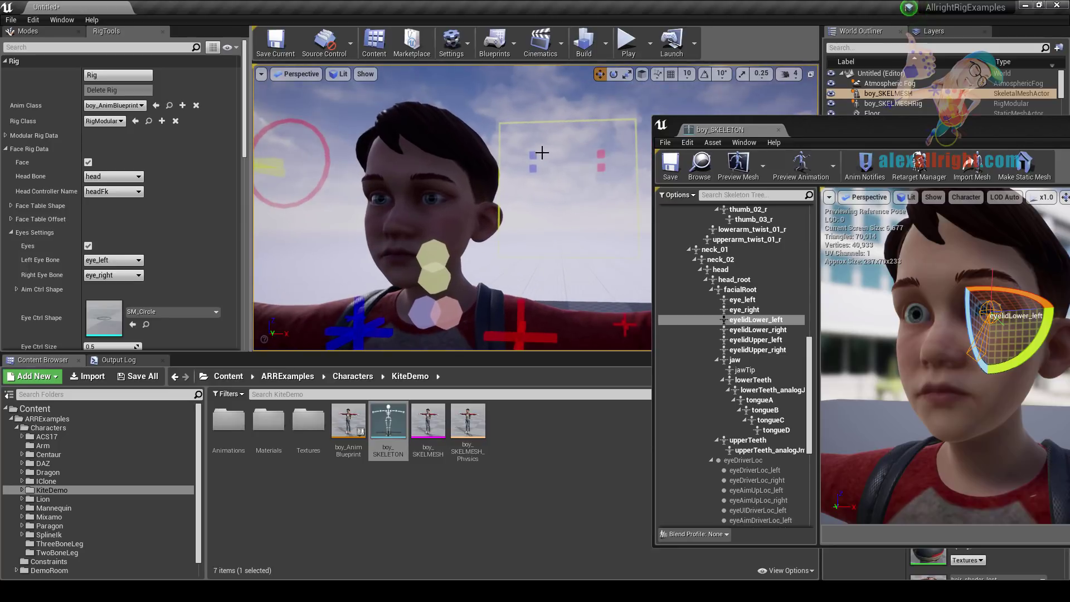
click(601, 154)
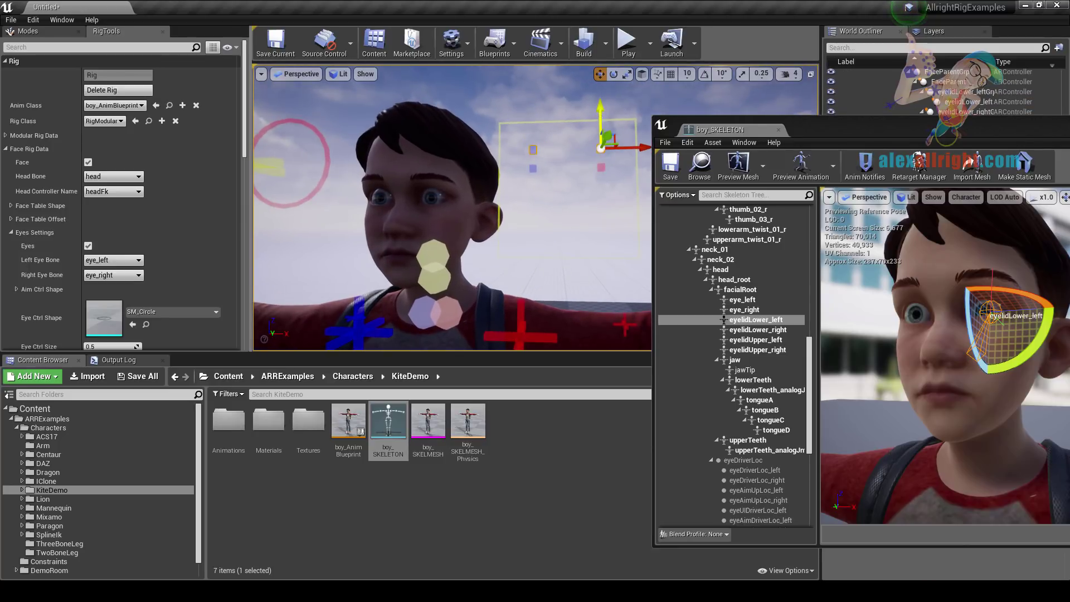
click(537, 168)
ctrl+click(602, 166)
mouse_move(602, 126)
mouse_down()
mouse_move(603, 137)
mouse_move(606, 125)
mouse_up()
drag(246, 128, 251, 202)
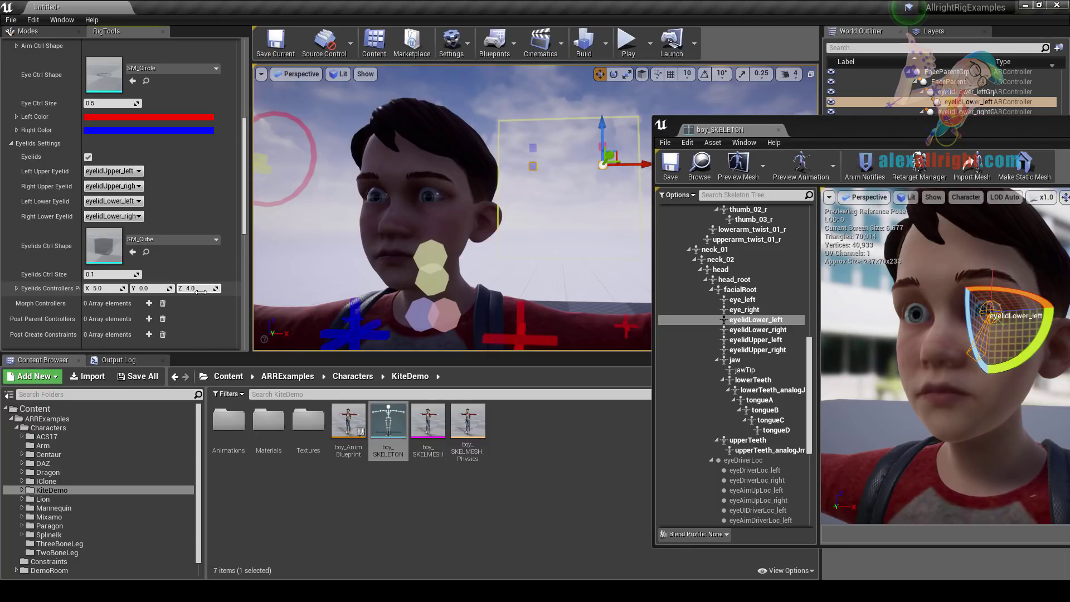
Raise the red eye controller, lower the left upper eyelid controller, and bring the eye controller down to chest height.
click(315, 160)
drag(283, 147, 354, 109)
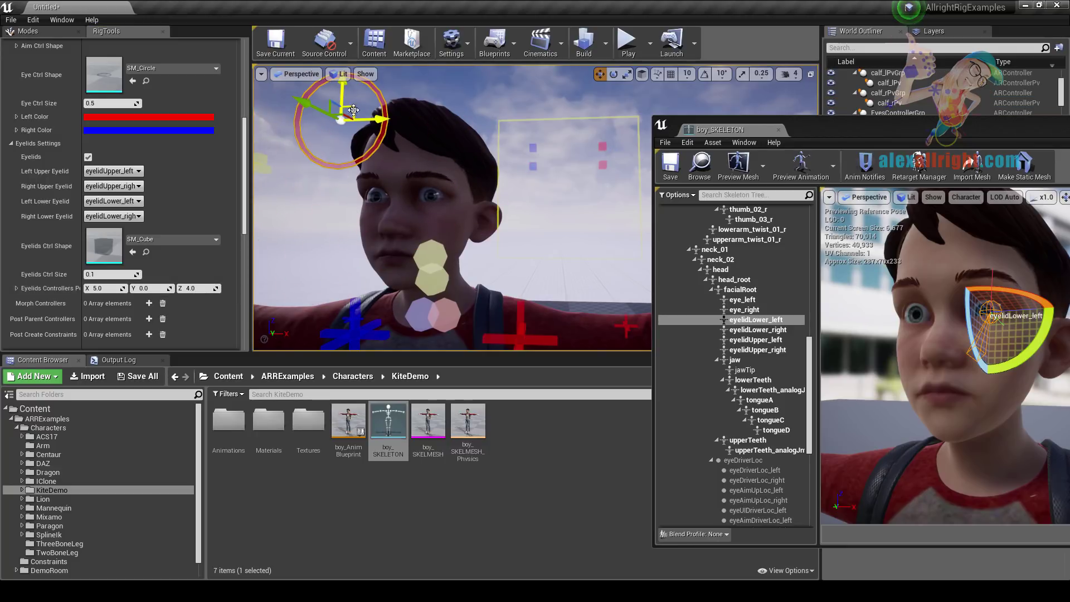
click(603, 147)
drag(602, 106, 603, 110)
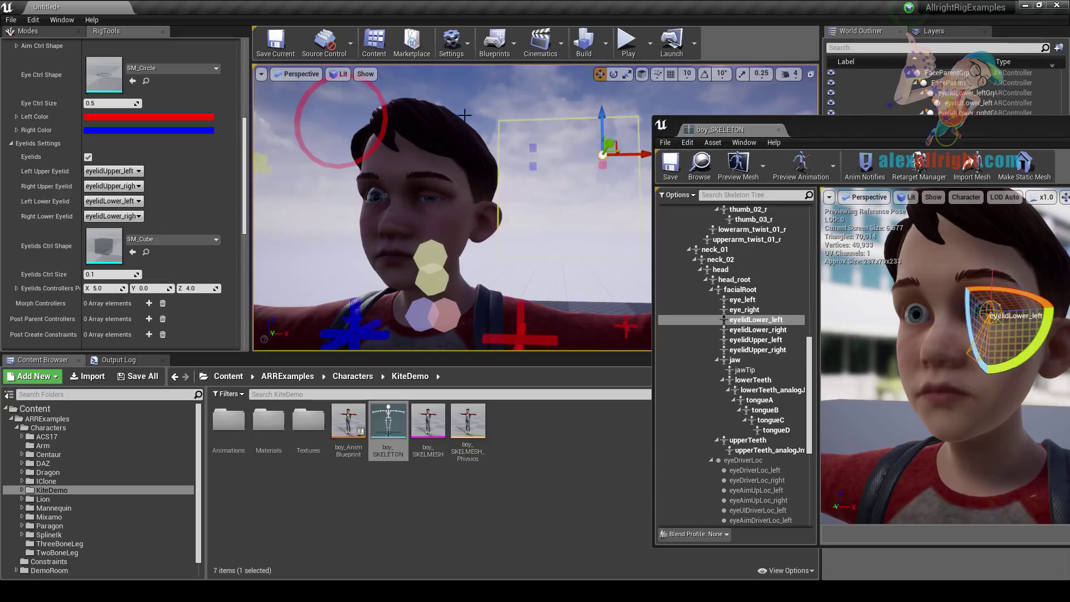
click(373, 95)
drag(342, 87, 334, 304)
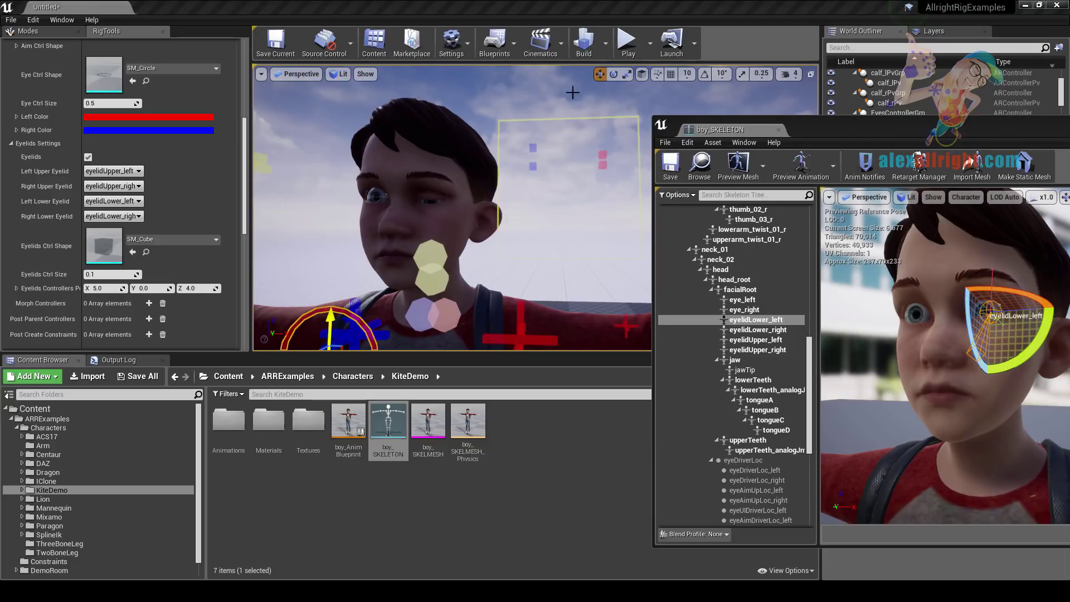
Select the yellow square face table beside the head and move it slightly down.
click(561, 118)
click(548, 126)
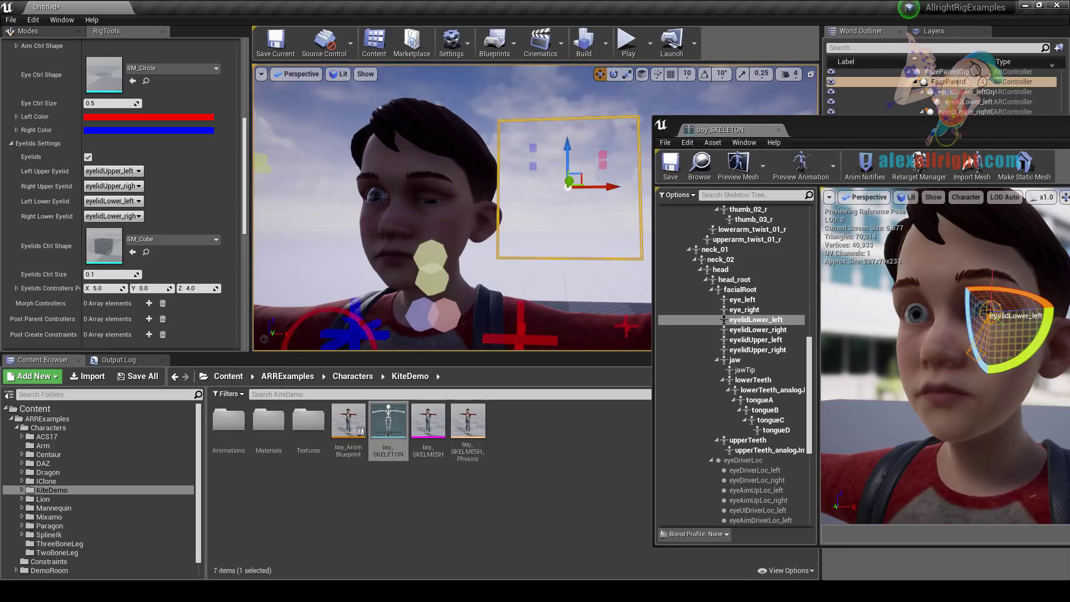
mouse_move(581, 179)
mouse_down()
mouse_move(599, 158)
mouse_move(583, 189)
mouse_up()
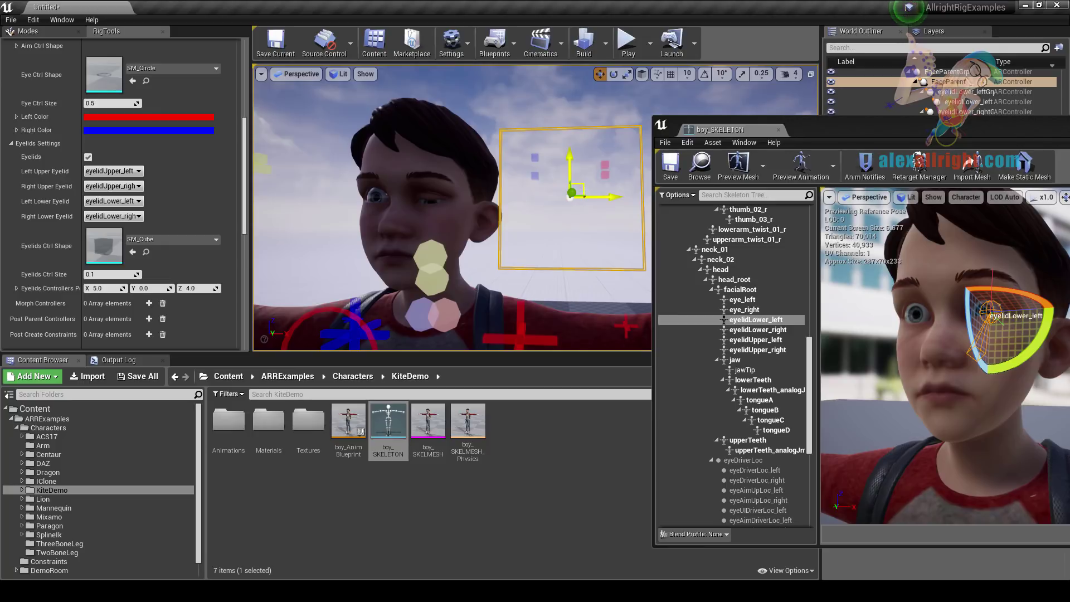
Tilt the boy's head sideways with the head controller to test that the face table follows it.
click(442, 250)
drag(245, 192, 235, 132)
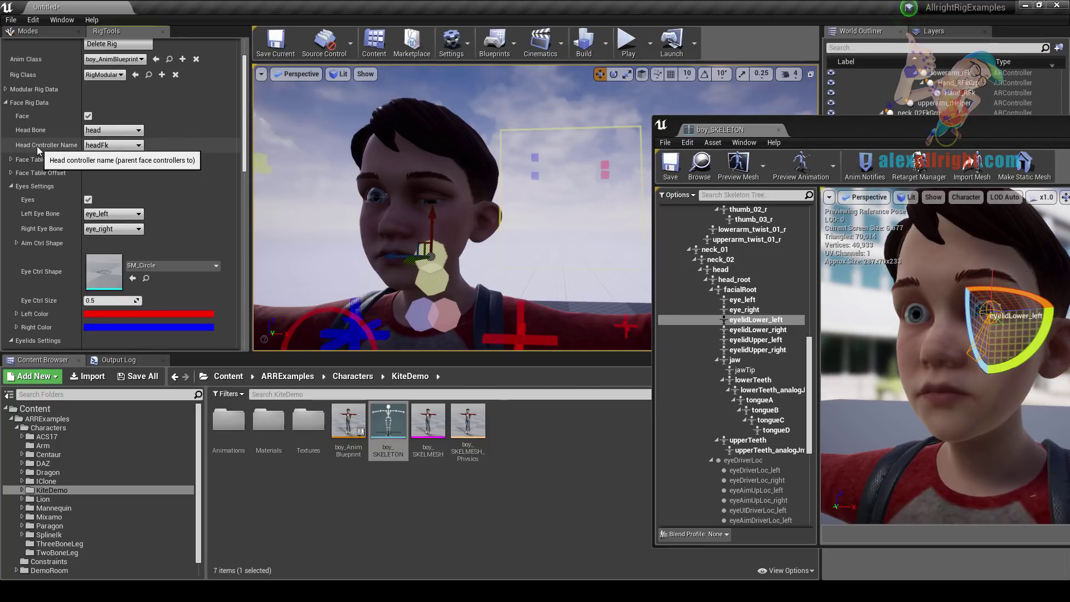
key(e)
drag(472, 216, 452, 192)
Show the Face Table Shape and Face Table Offset settings of the face rig data.
mouse_move(245, 121)
mouse_down()
mouse_move(244, 193)
mouse_move(243, 106)
mouse_up()
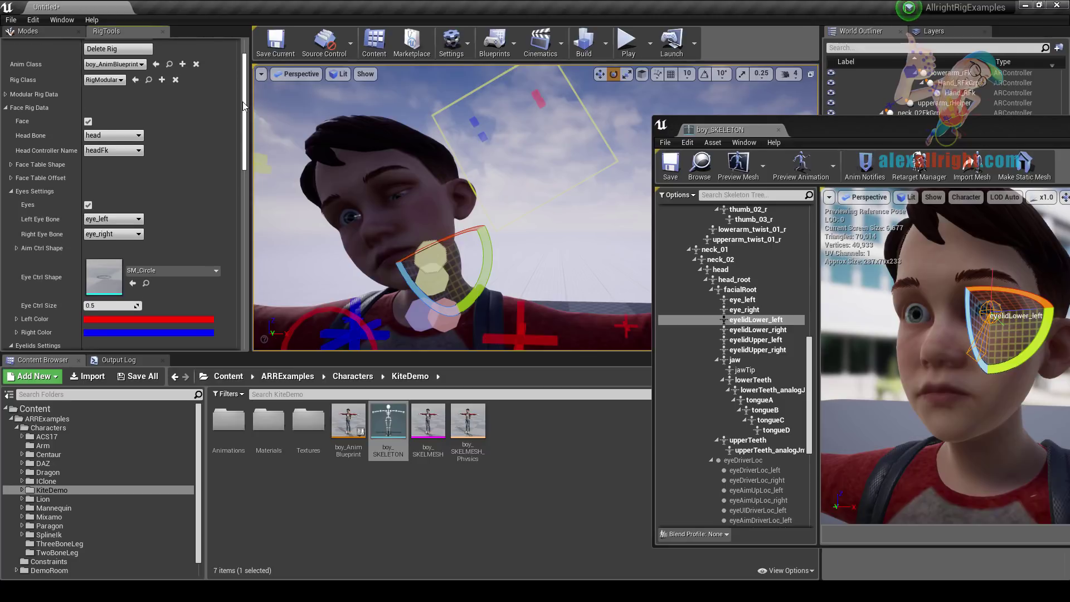
click(10, 165)
click(11, 249)
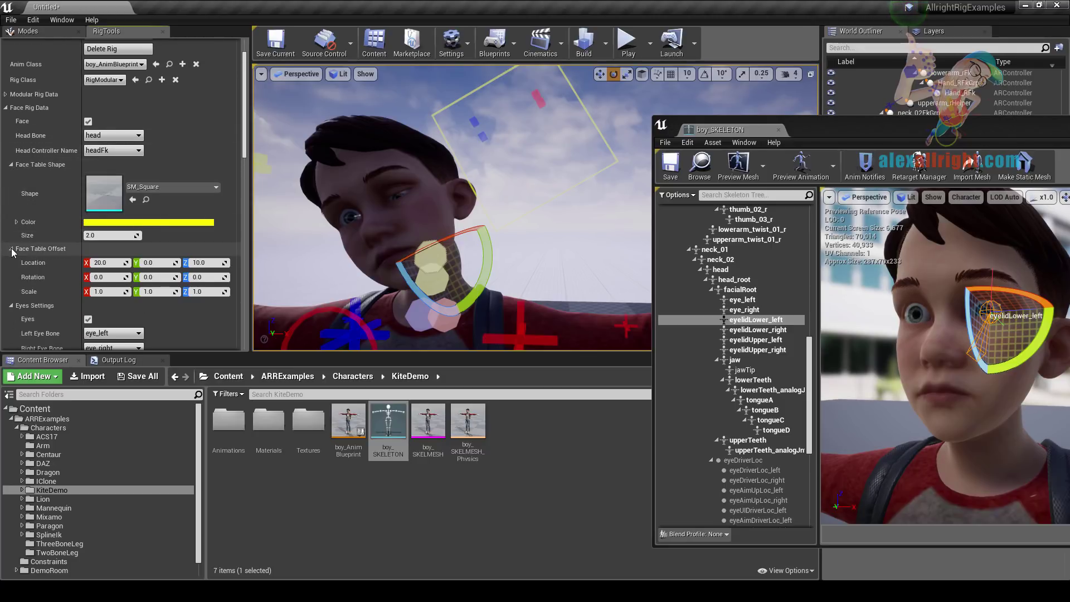
Add one morph controller to the face rig data and name it Mouth.
scroll(59, 263, down, 3)
scroll(62, 262, down, 8)
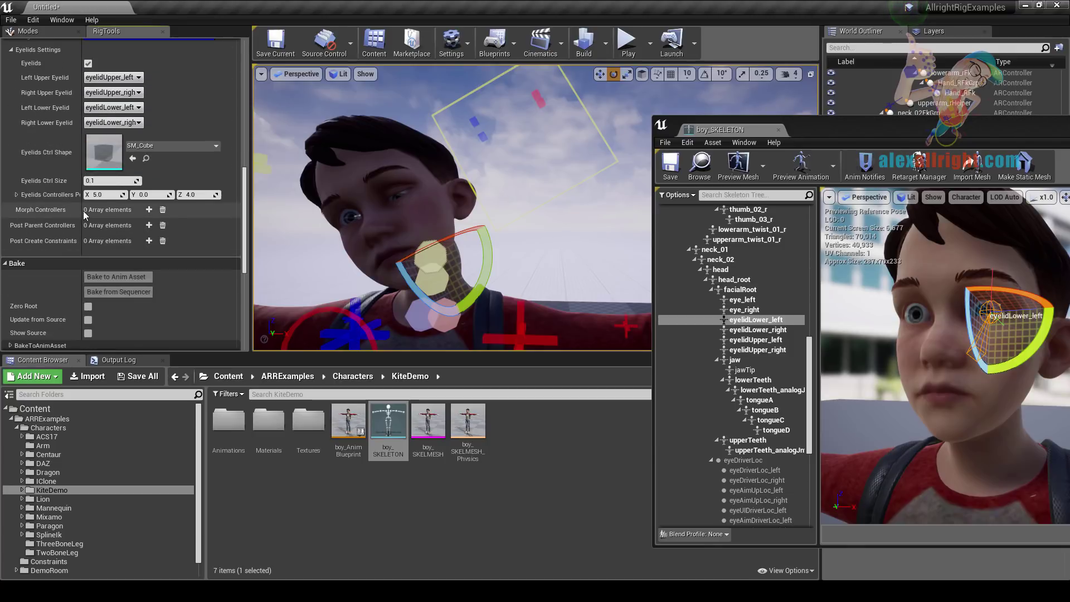
click(149, 210)
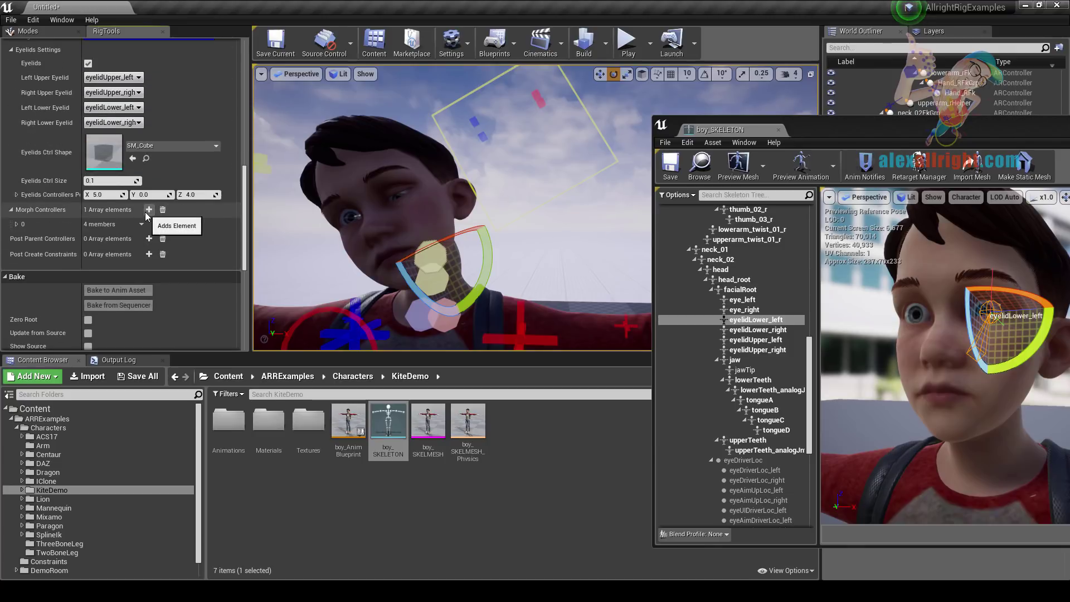
click(17, 224)
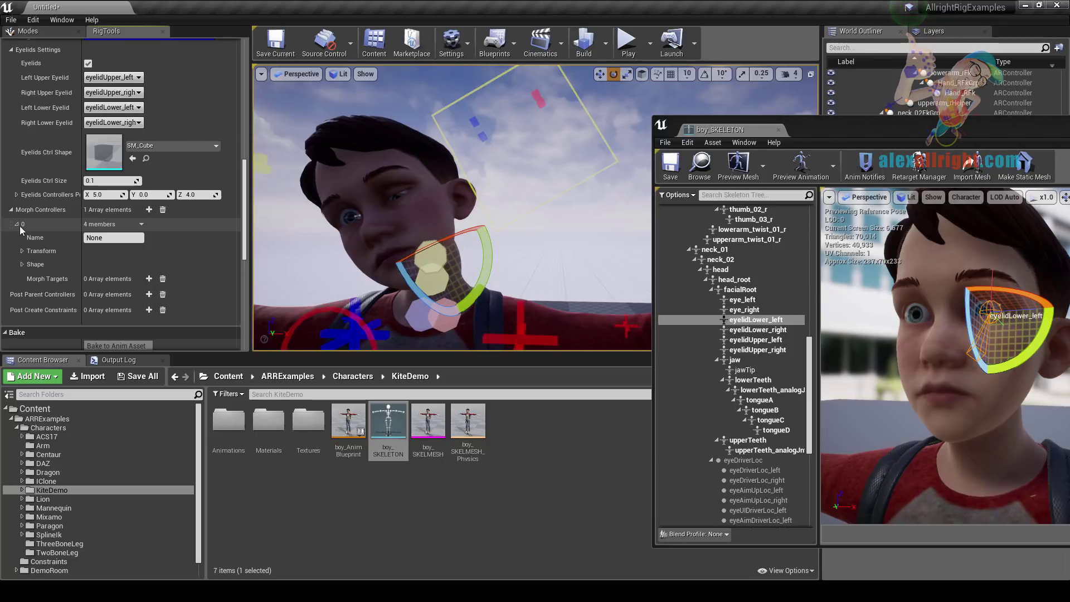
click(113, 238)
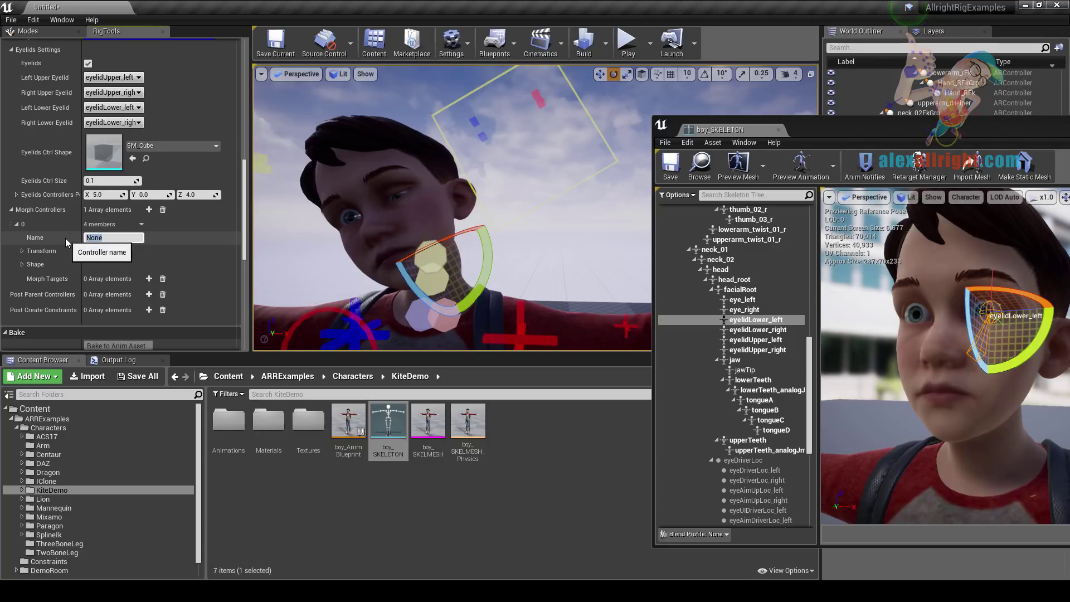
text(Mouth)
key(Return)
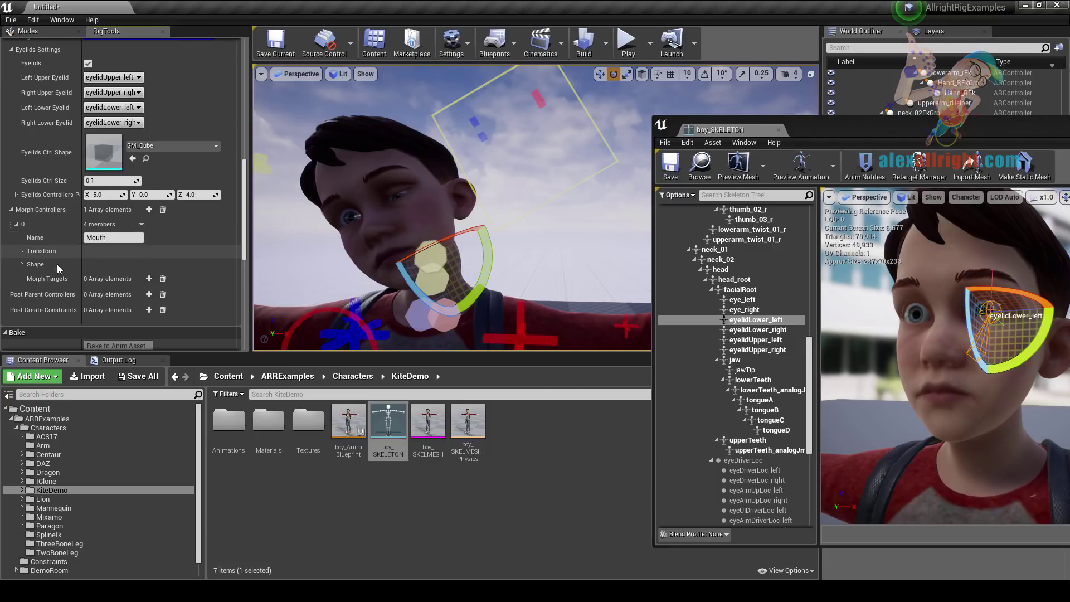
Add four morph target entries to the Mouth morph controller.
click(149, 279)
click(149, 279)
click(149, 279)
click(150, 278)
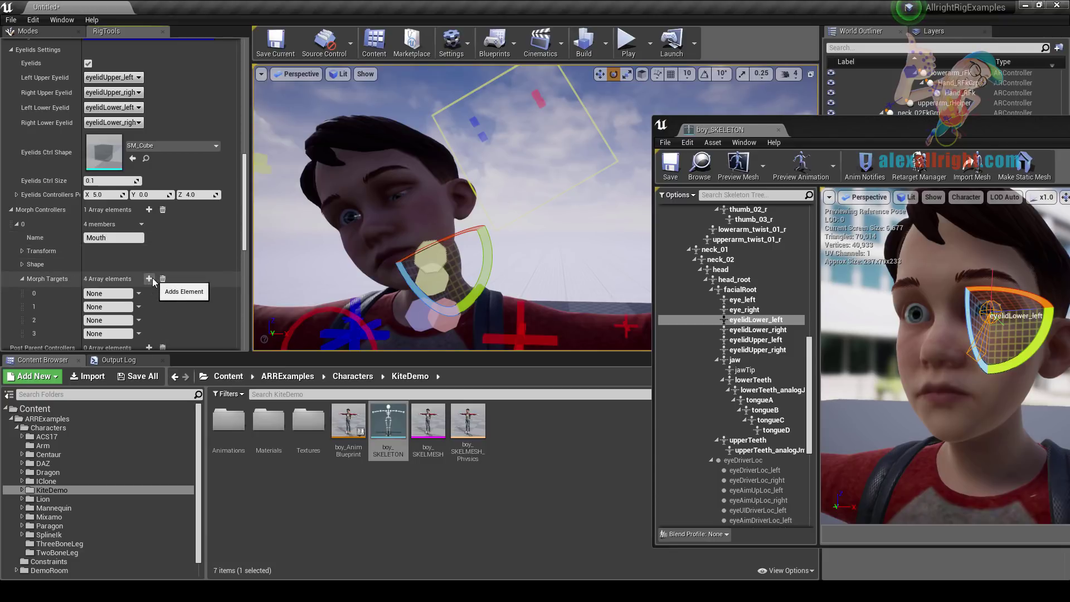
click(113, 294)
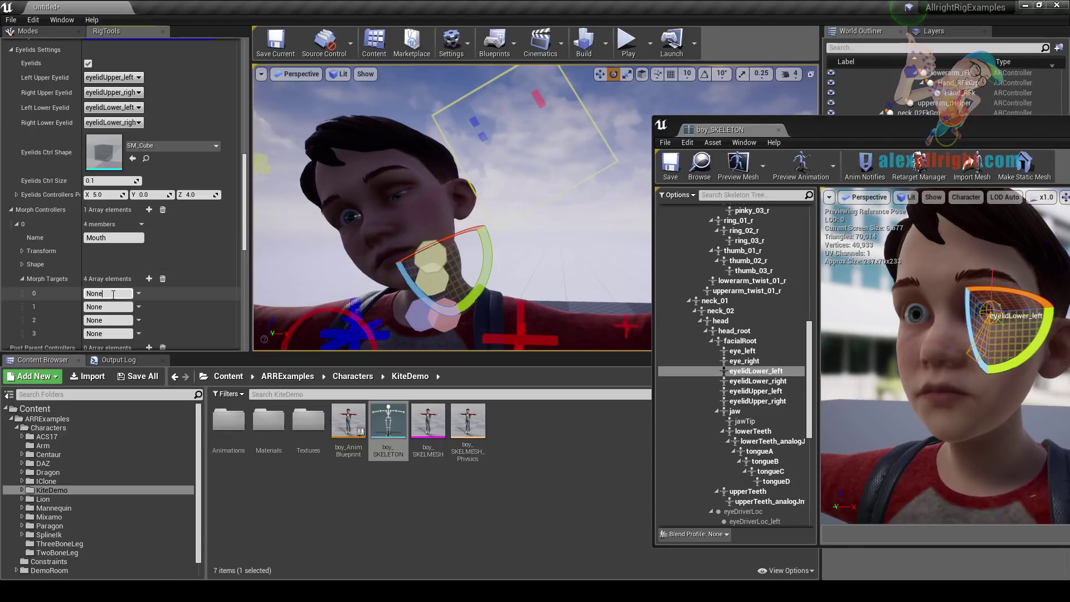
Try moving an eyelid controller sideways on the face table.
click(475, 124)
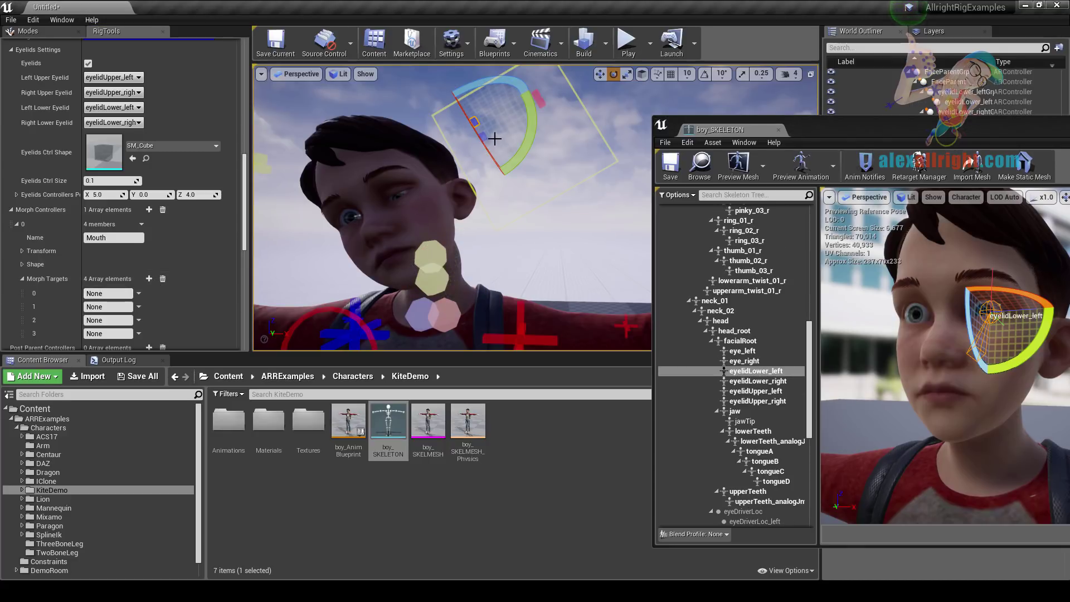
key(w)
drag(508, 106, 523, 98)
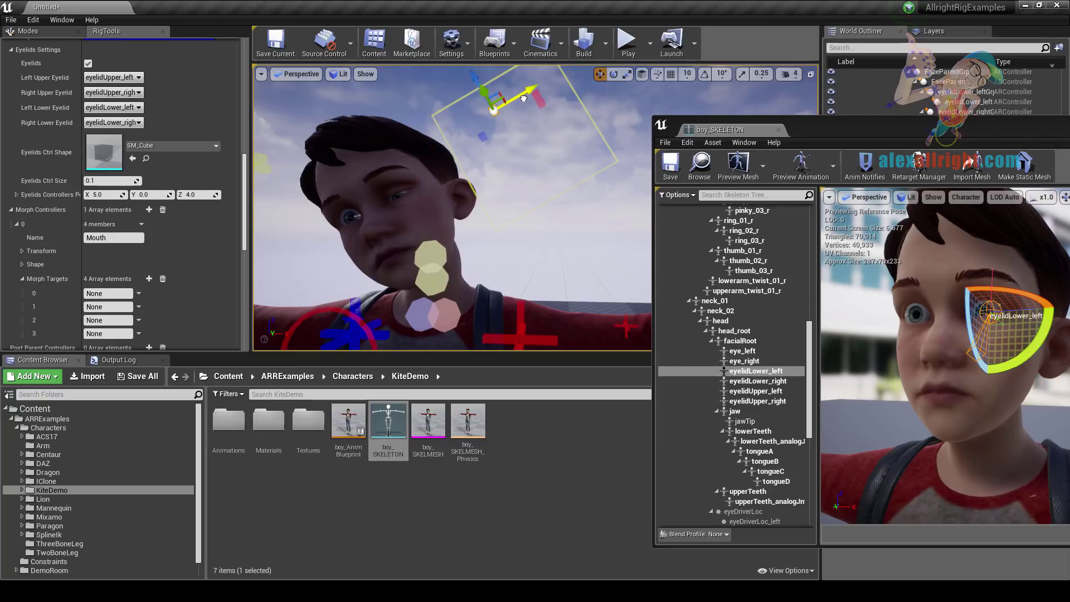
Close the boy_SKELETON editor and open the boy_SKELMESH asset with its morph target list in view.
click(779, 130)
double_click(428, 424)
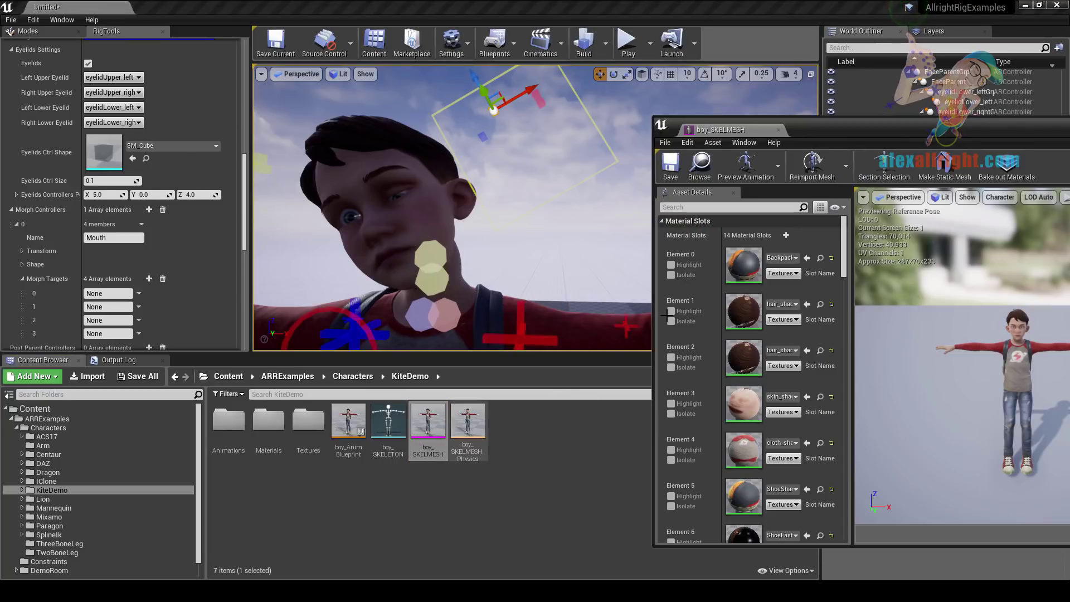
drag(995, 123, 583, 71)
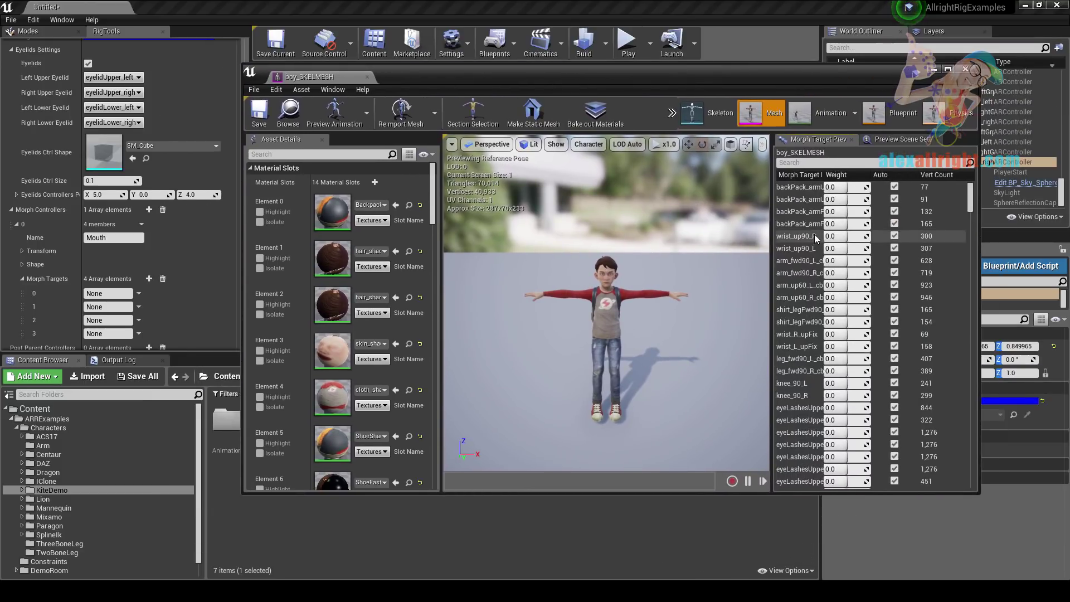
Filter the mesh's morph targets by head_mesh_mouth_left and frame the boy's face in the preview.
click(791, 163)
text(head_me)
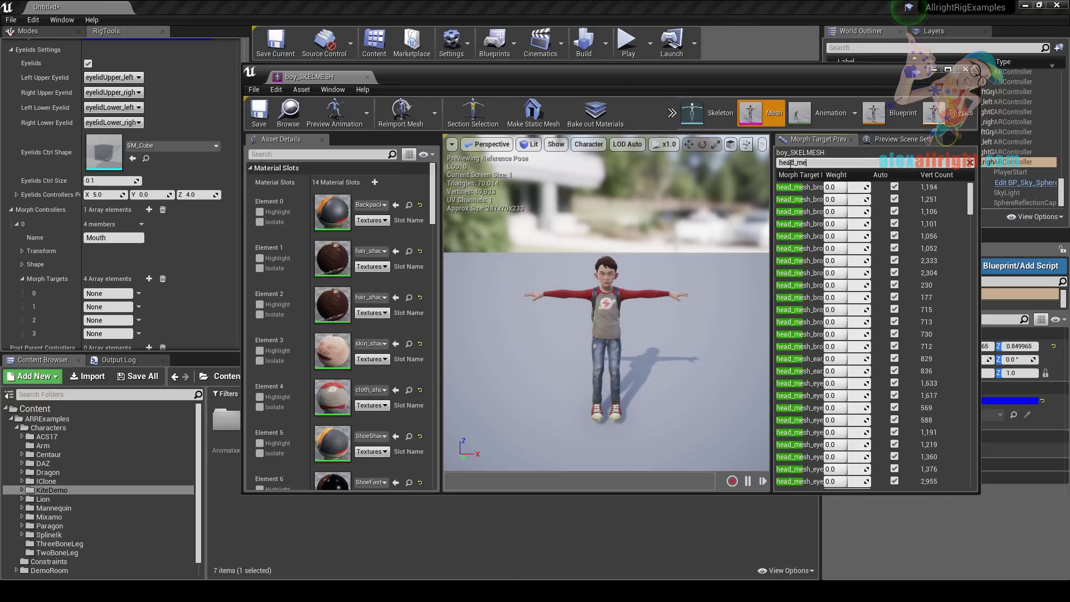
text(sh_mo)
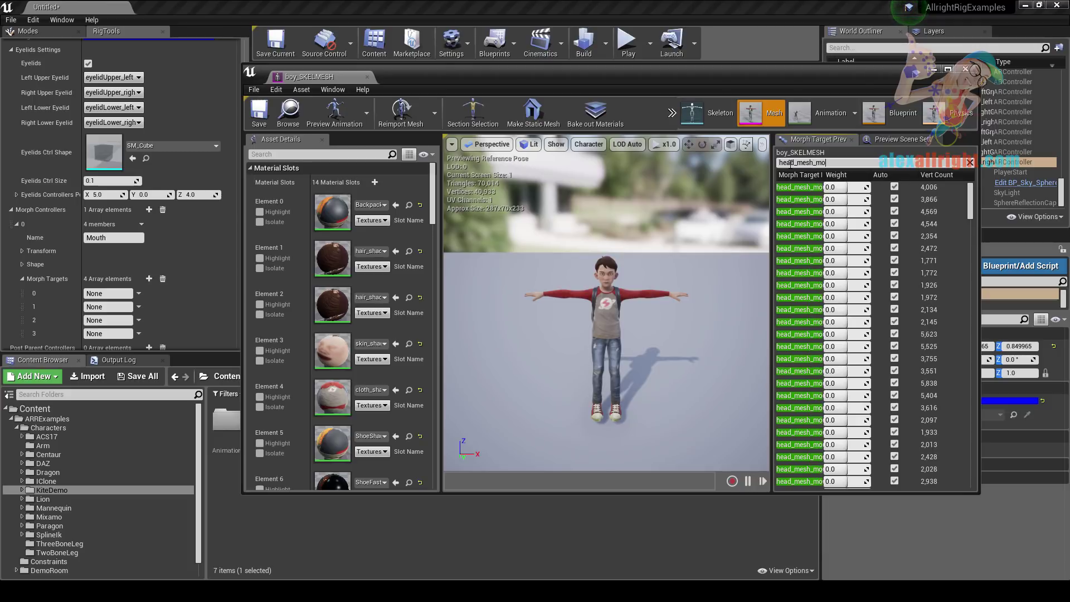
text(uth_left)
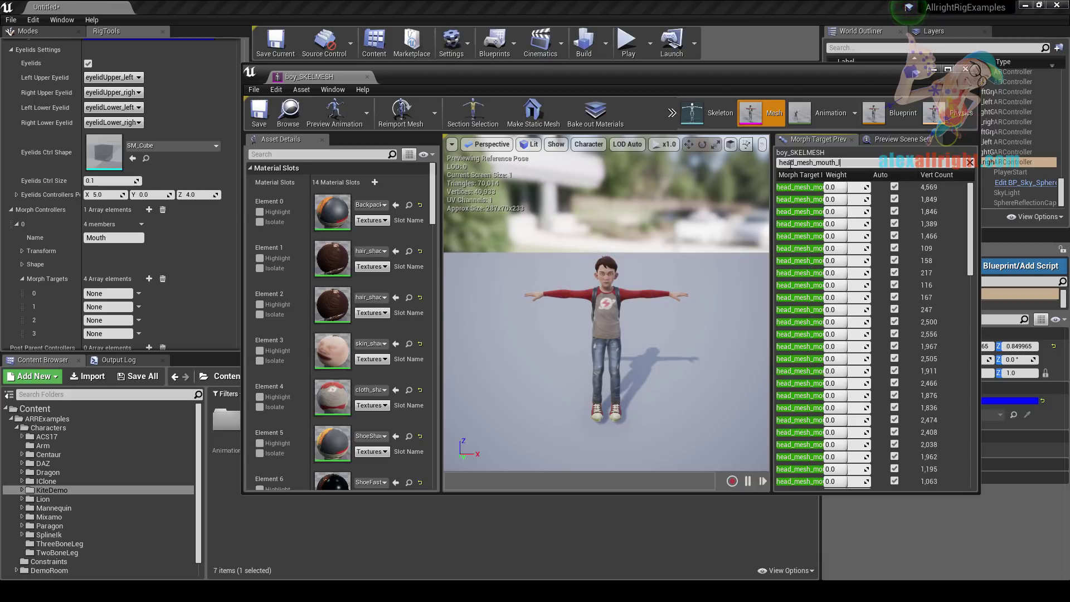
key(w)
right_drag(692, 257, 691, 226)
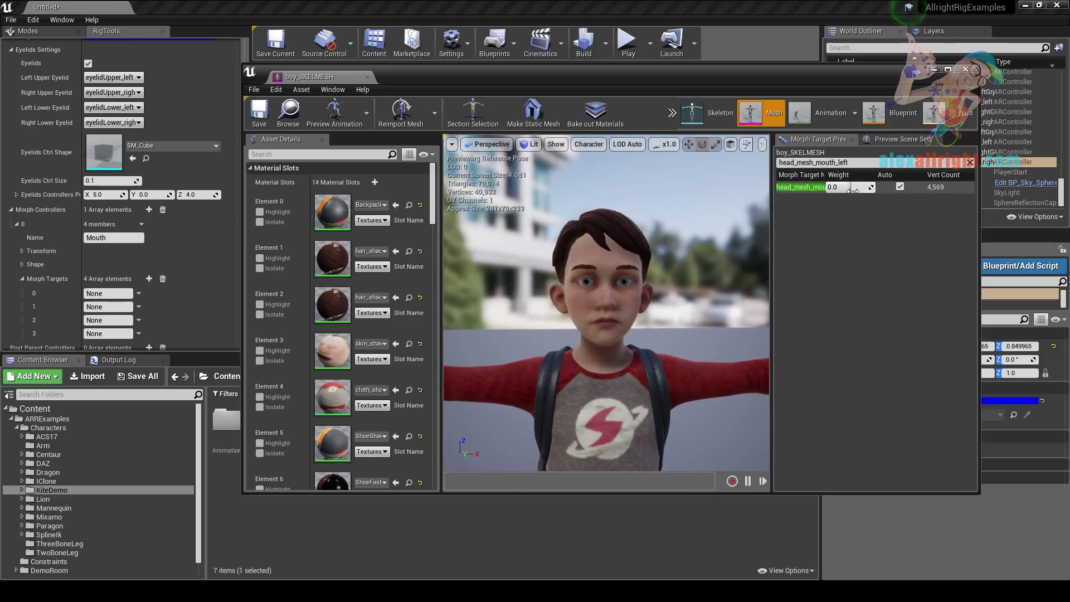
Copy the morph target name head_mesh_mouth_left into morph target entry 0 of the Mouth controller.
right_click(803, 188)
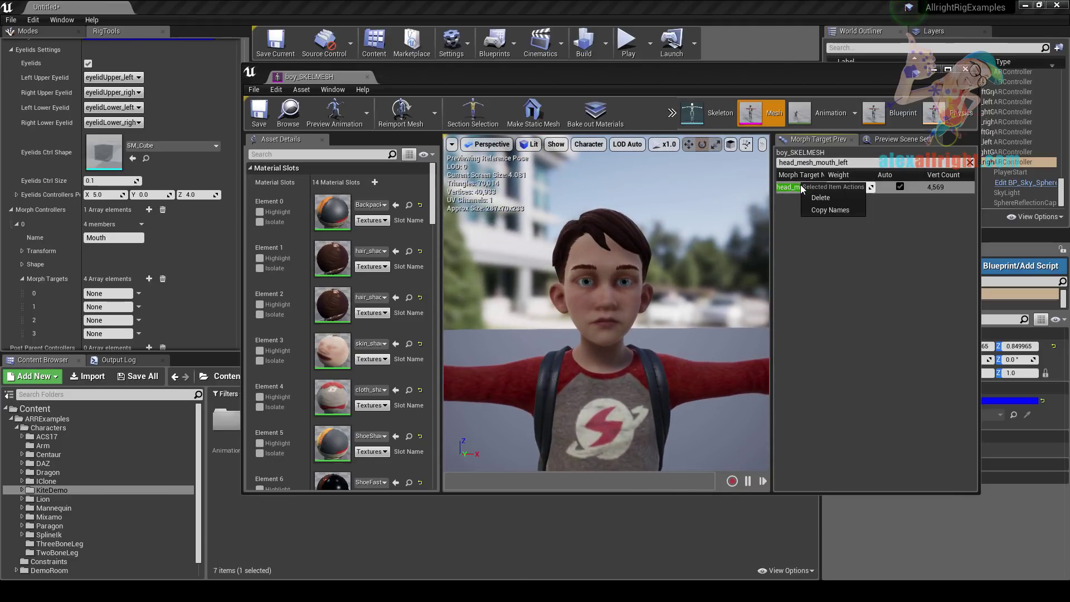
click(822, 210)
click(92, 294)
key(ctrl+a)
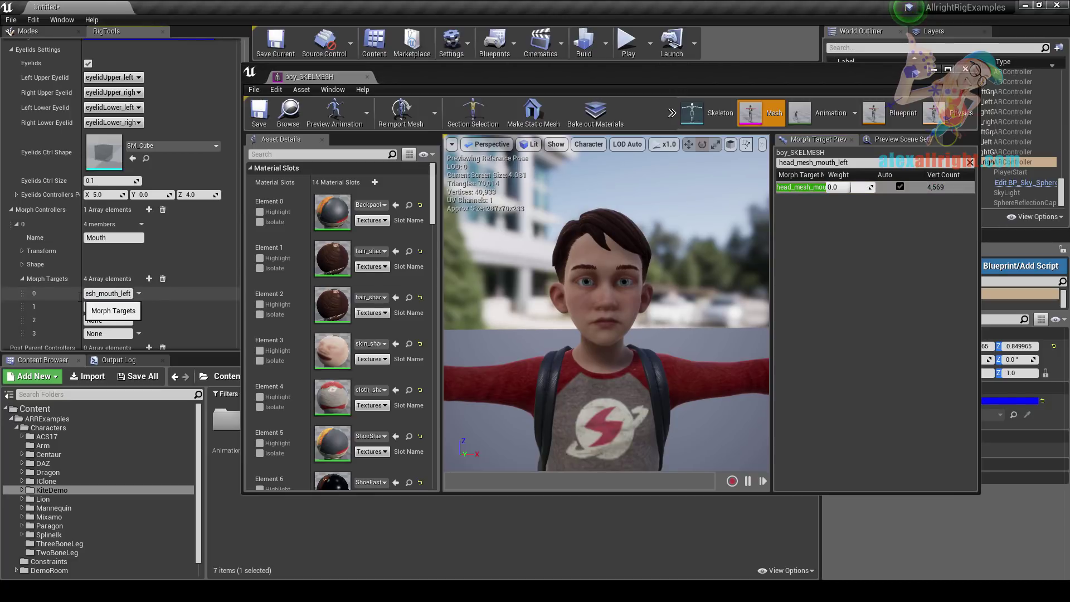
key(Return)
Delete the boy's existing rig and rebuild it with the Mouth morph controller.
drag(404, 72, 873, 177)
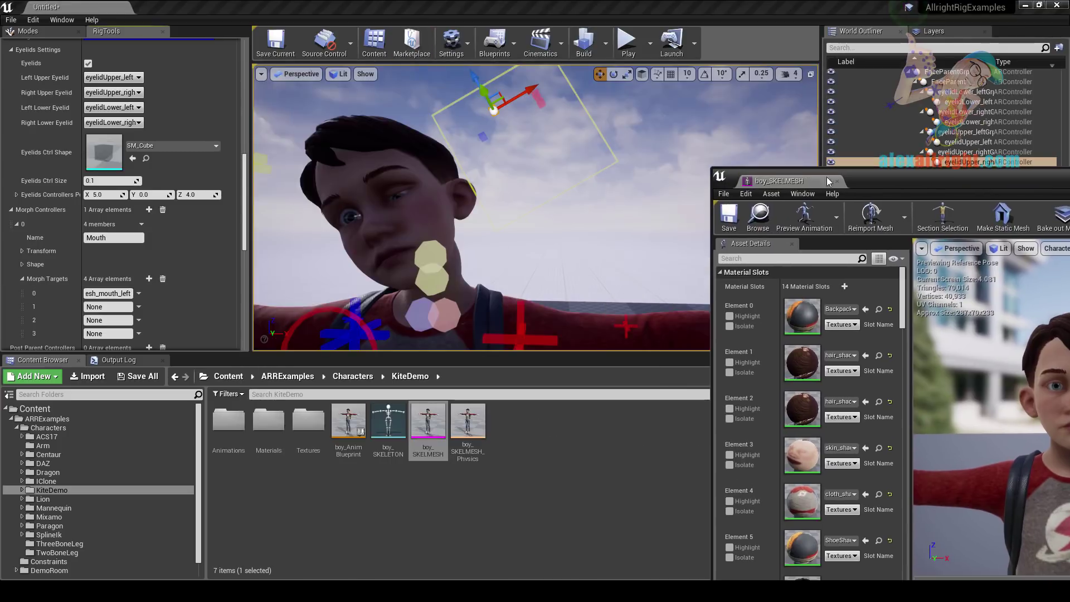
drag(245, 178, 232, 77)
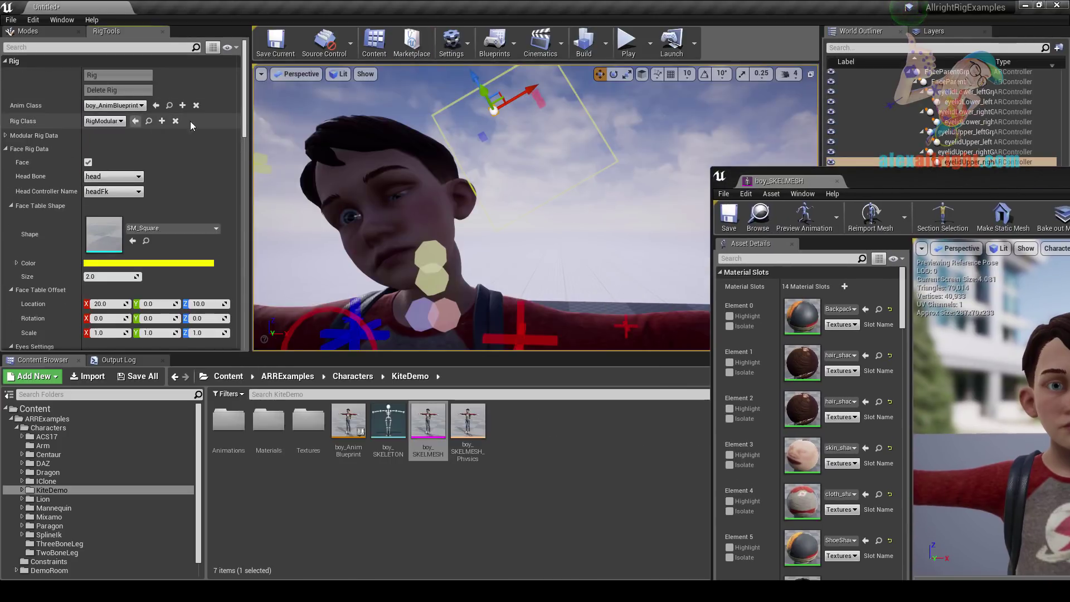
click(124, 90)
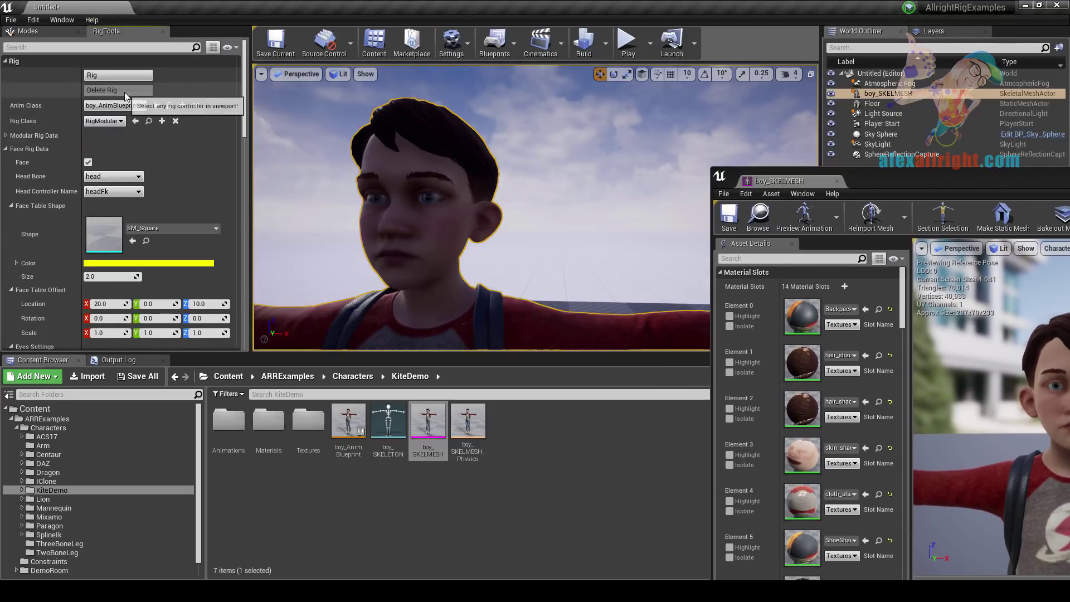
click(128, 77)
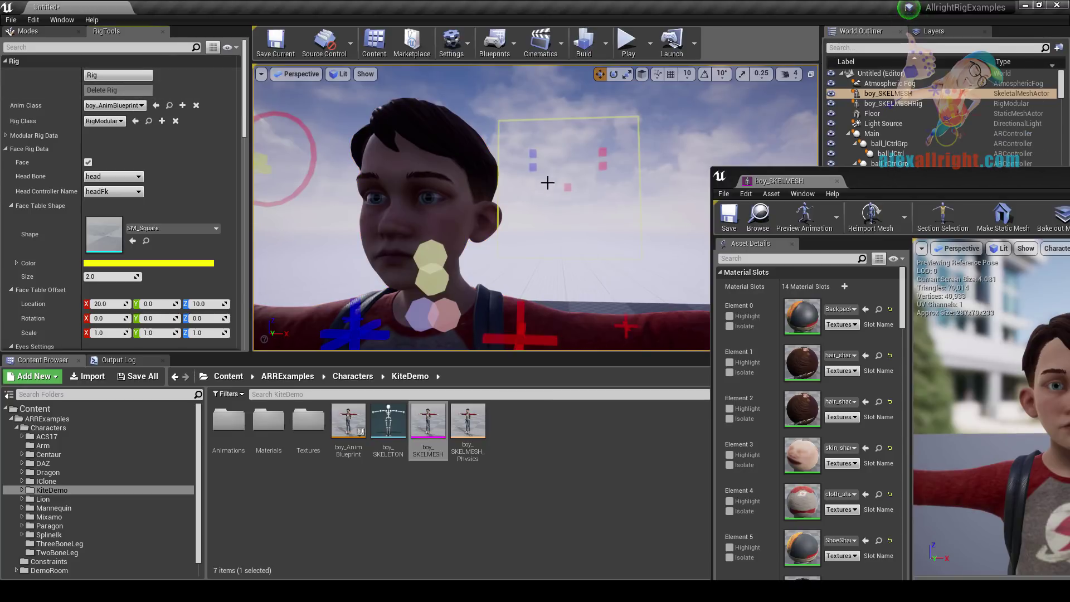
Select the new Mouth controller on the face table and move it slightly sideways to test the mouth morph.
click(564, 186)
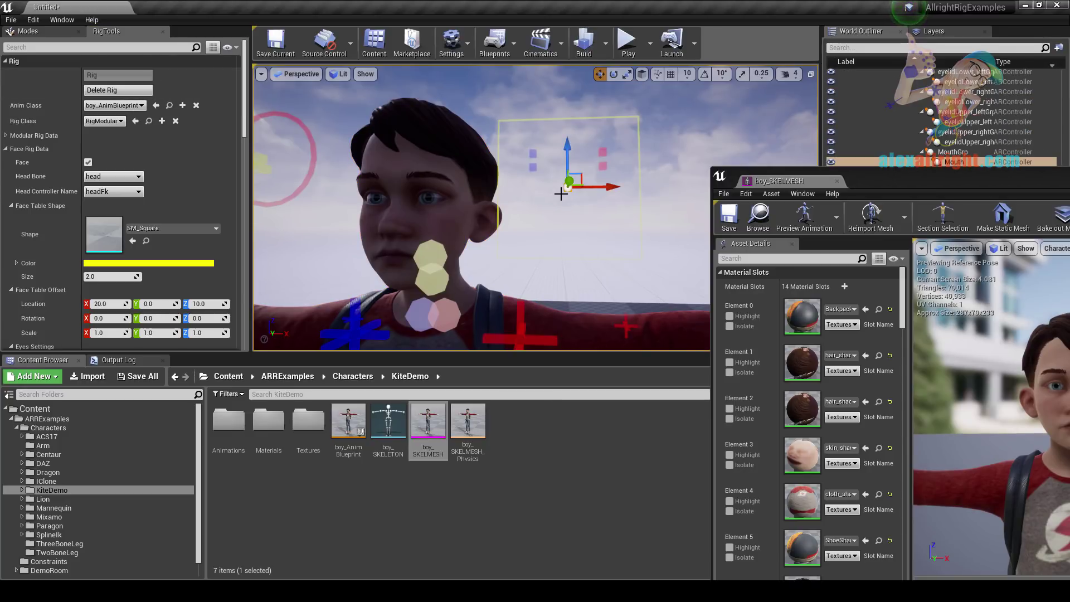
drag(596, 188, 593, 191)
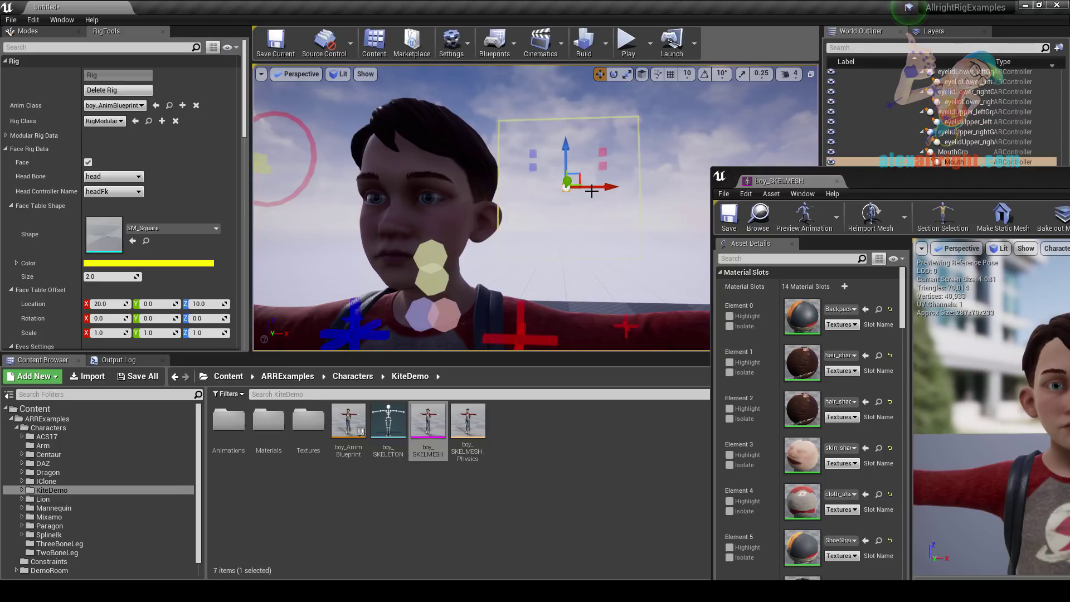
drag(252, 94, 254, 254)
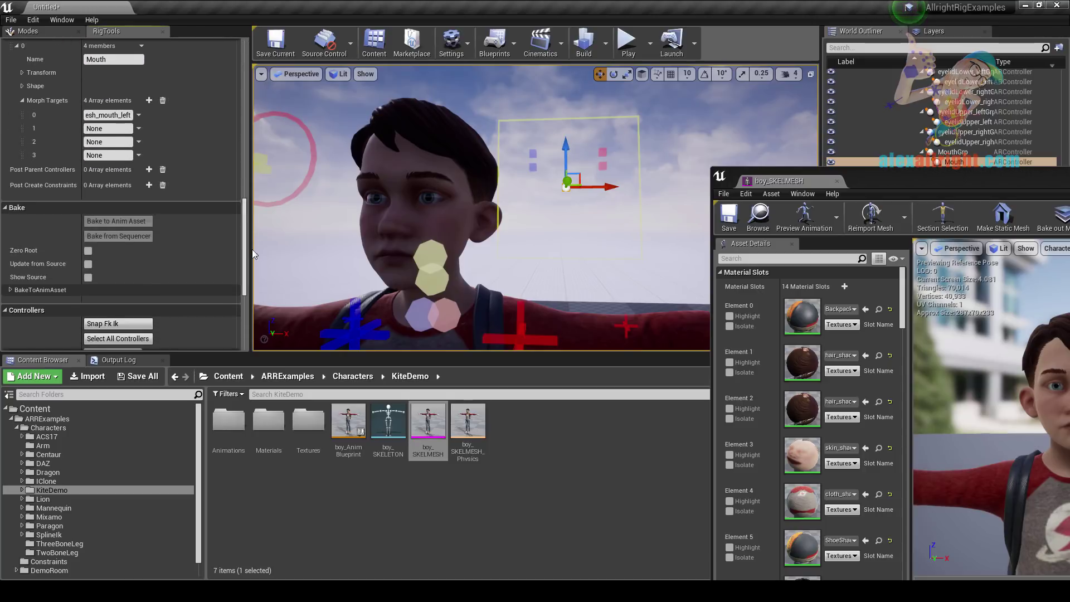
click(108, 127)
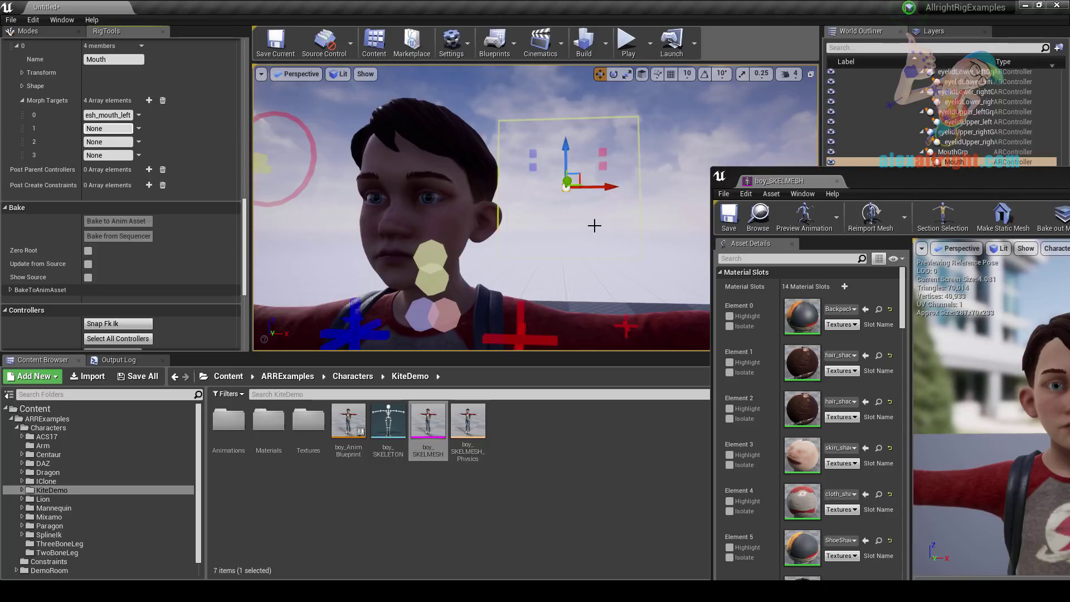
mouse_move(605, 190)
mouse_down()
mouse_move(589, 192)
mouse_move(601, 192)
mouse_up()
Set morph target entry 1 of the Mouth controller to head_mesh_mouth_right.
click(131, 115)
click(115, 134)
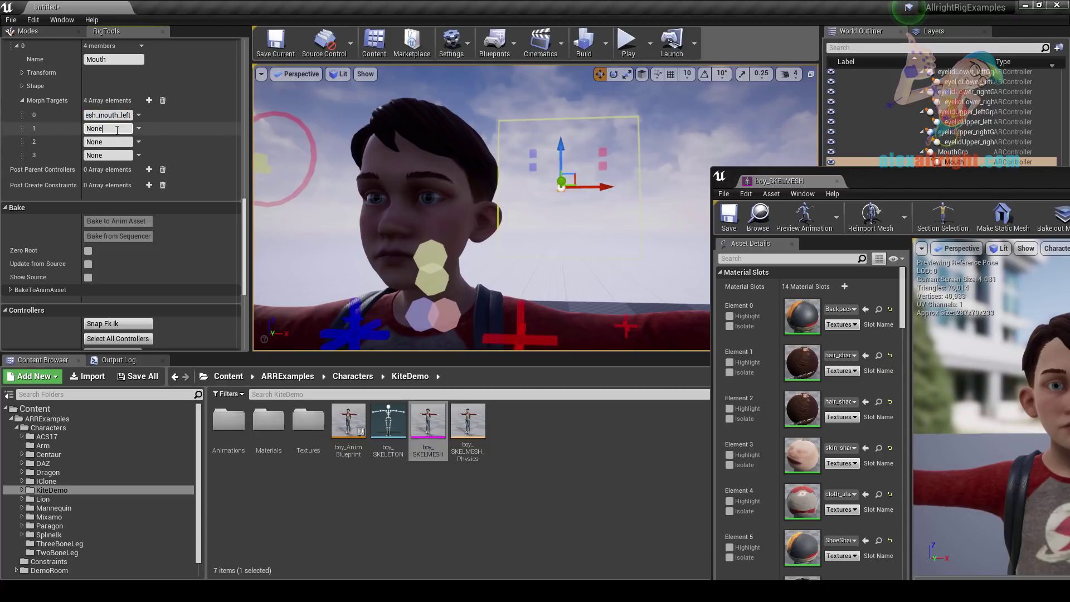
key(ctrl+v)
key(BackSpace)
key(BackSpace)
key(BackSpace)
key(BackSpace)
text(right)
key(Return)
Move the Mouth controller slightly upward, and filter the boy_SKELMESH morph targets by head_mesh_mouth_up.
click(112, 143)
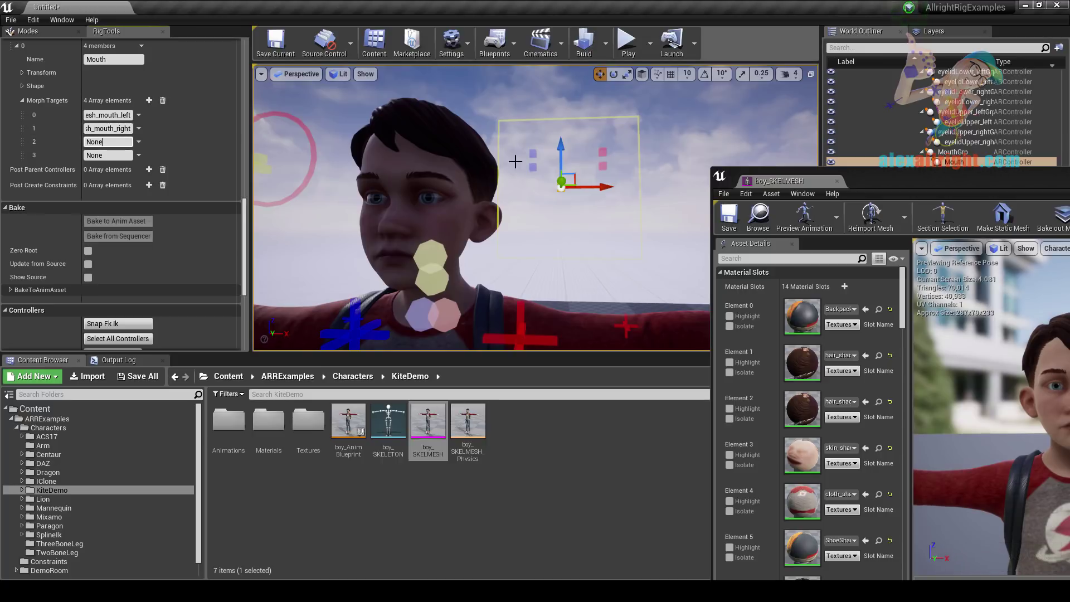
drag(563, 157, 562, 140)
drag(825, 180, 332, 118)
click(834, 206)
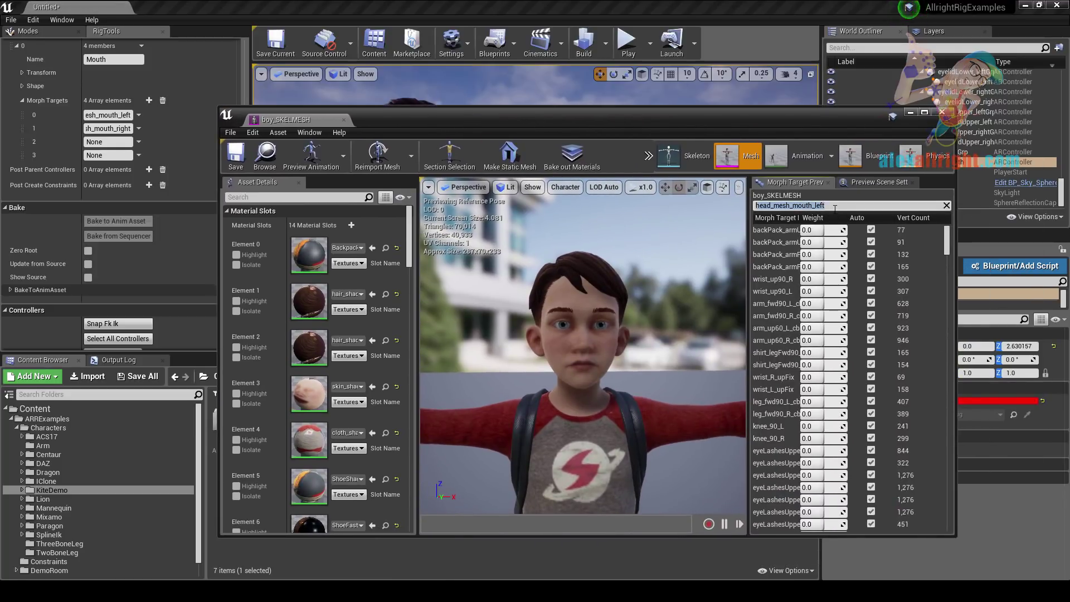
click(835, 210)
key(BackSpace)
key(BackSpace)
key(BackSpace)
key(BackSpace)
text(up)
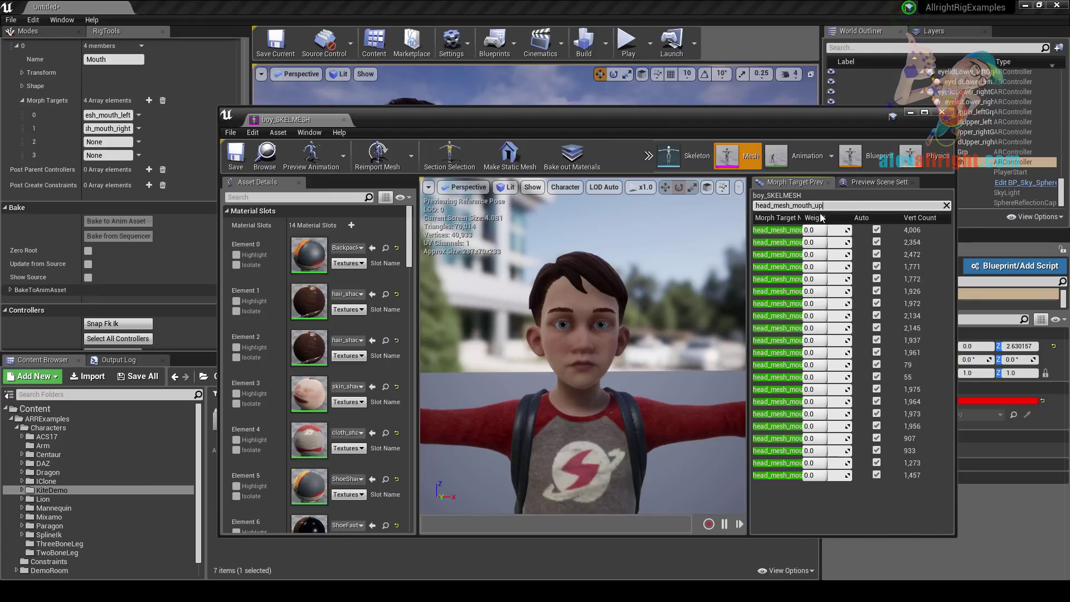
drag(803, 218, 858, 230)
Copy the morph target name head_mesh_mouth_up into morph target entry 2 of the Mouth controller.
right_click(805, 229)
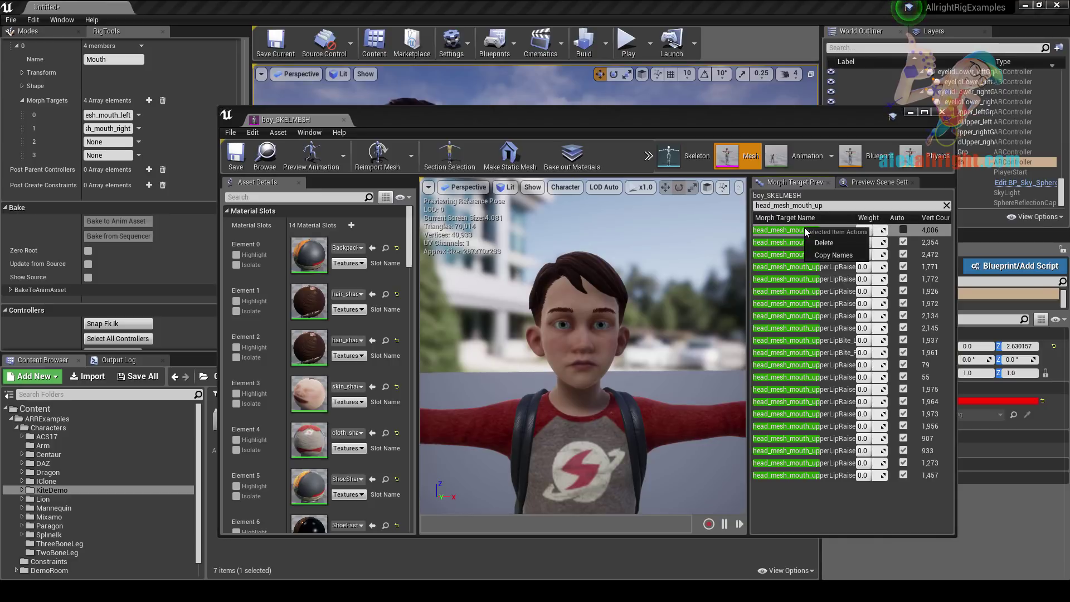
click(824, 255)
drag(464, 116, 685, 122)
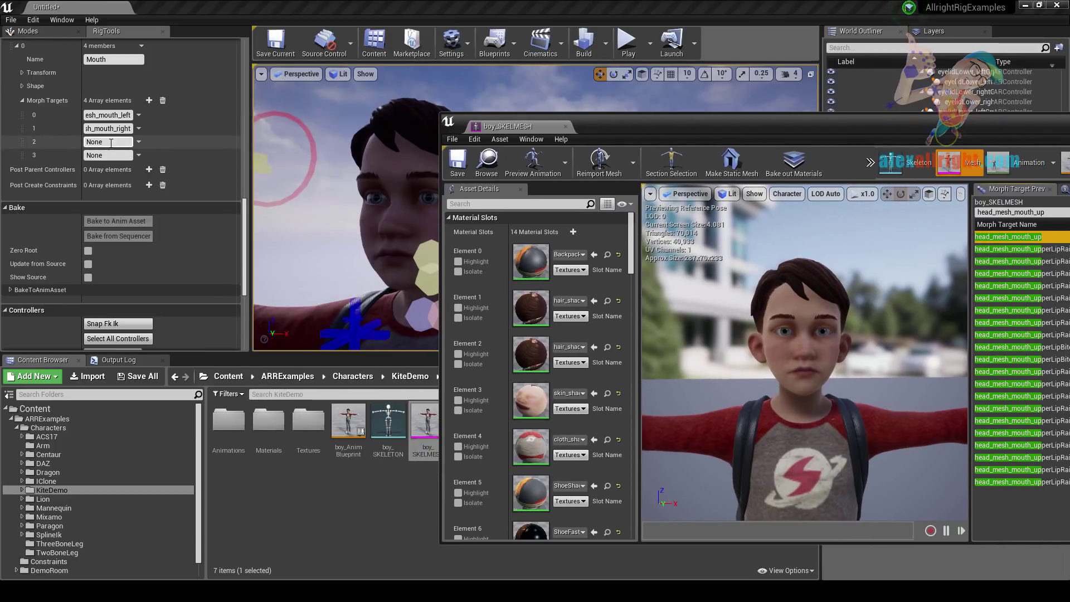
click(107, 141)
key(ctrl+v)
key(Return)
Filter the mesh's morph targets by head_mesh_mouth_do and preview head_mesh_mouth_down with a weight of about -0.1.
click(102, 155)
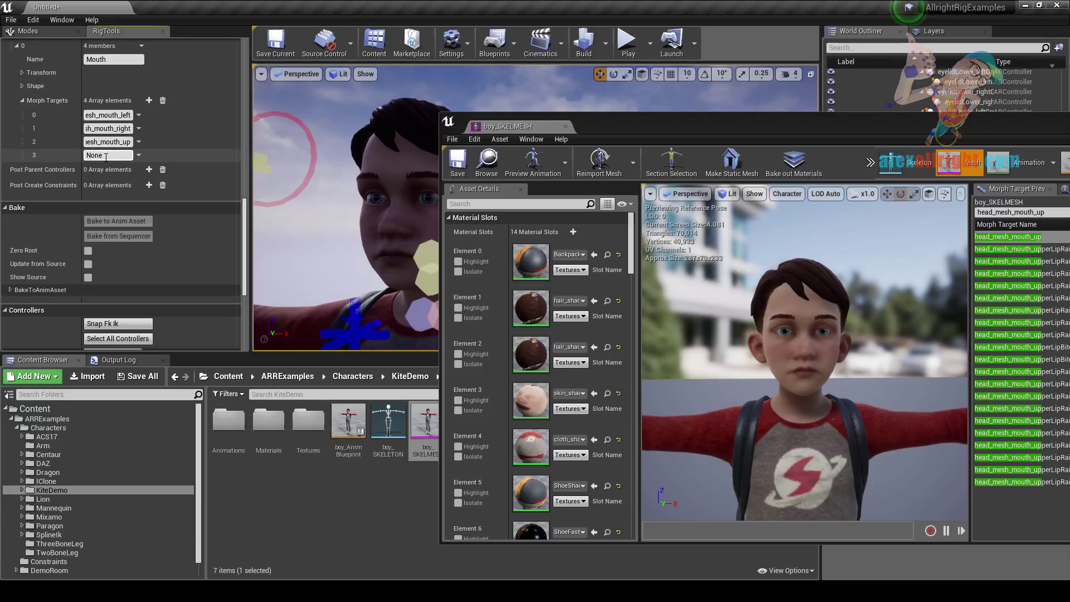
drag(983, 134, 811, 147)
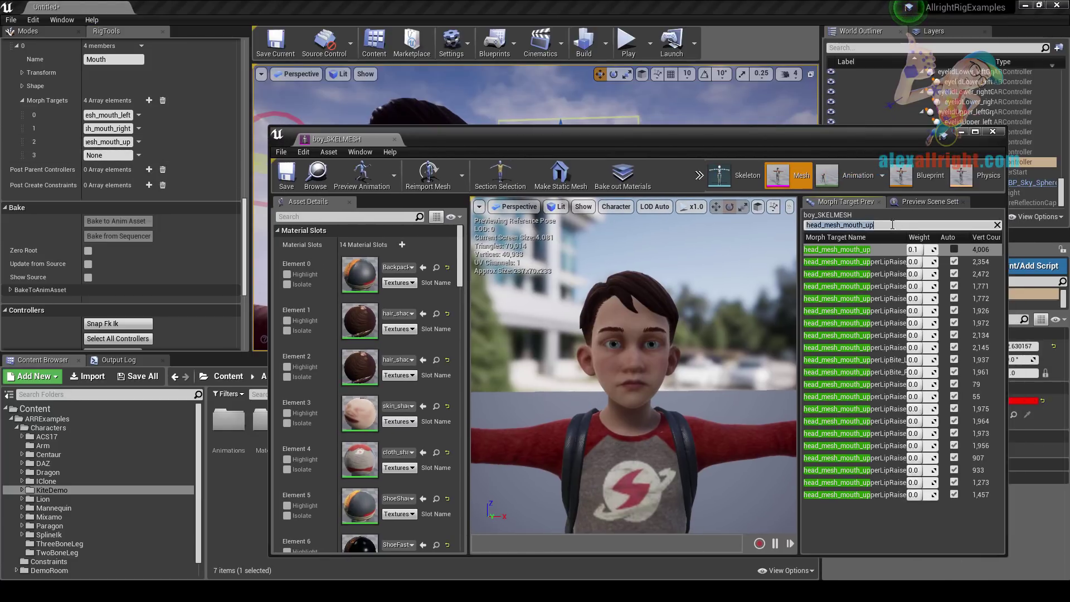
key(BackSpace)
key(BackSpace)
text(do)
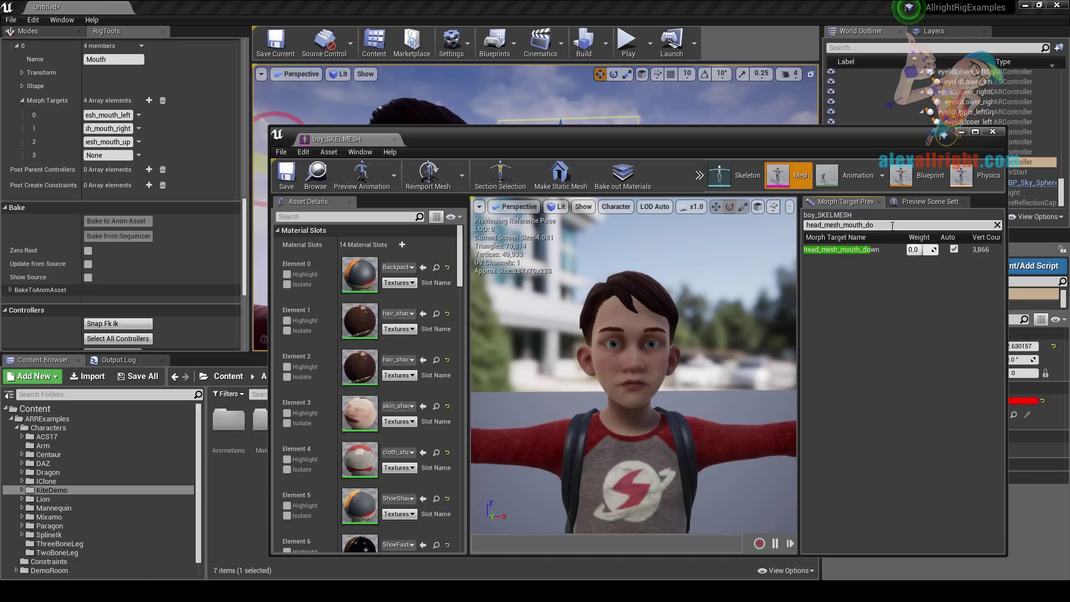
mouse_move(920, 250)
mouse_down()
mouse_move(937, 250)
mouse_move(921, 250)
mouse_up()
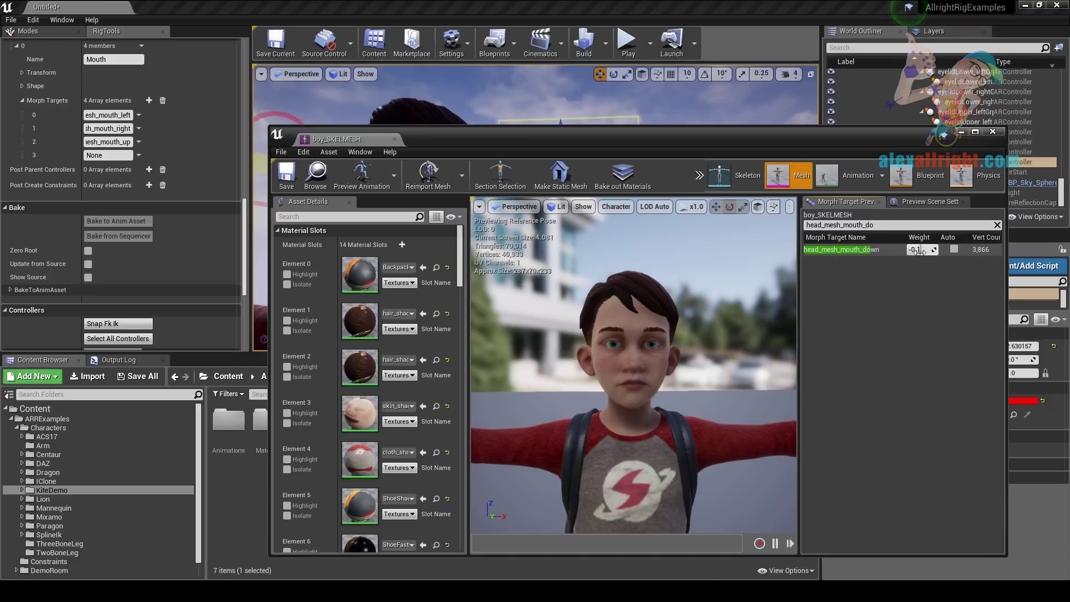
Copy the morph target name head_mesh_mouth_down into morph target entry 3 of the Mouth controller.
right_click(854, 252)
click(865, 281)
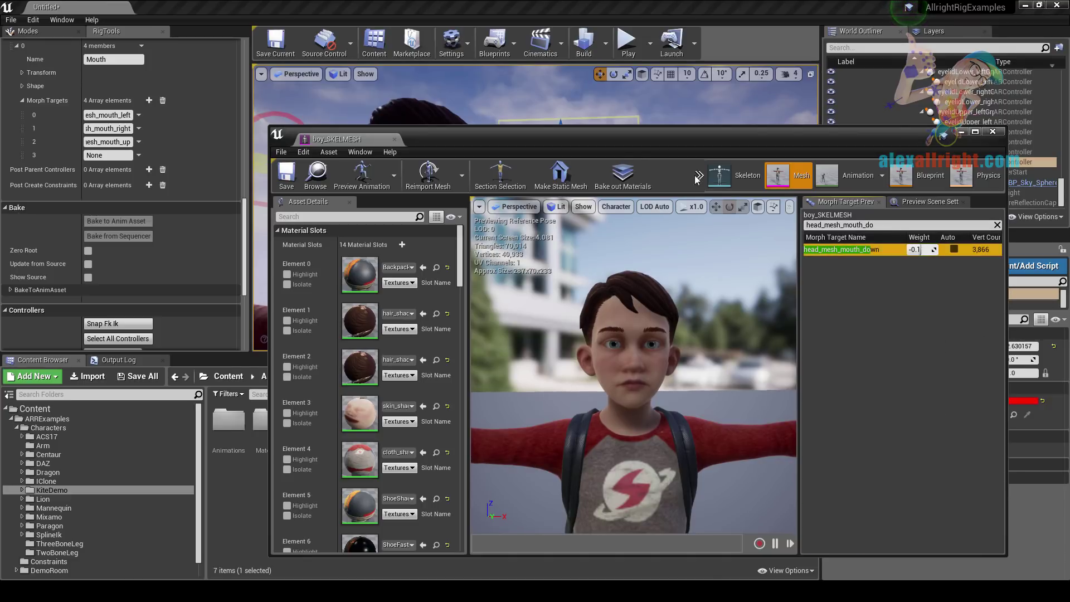
drag(600, 139, 853, 128)
click(107, 156)
key(ctrl+v)
key(Return)
Set the Z location in the Mouth morph controller's transform to -5.0.
scroll(65, 157, up, 3)
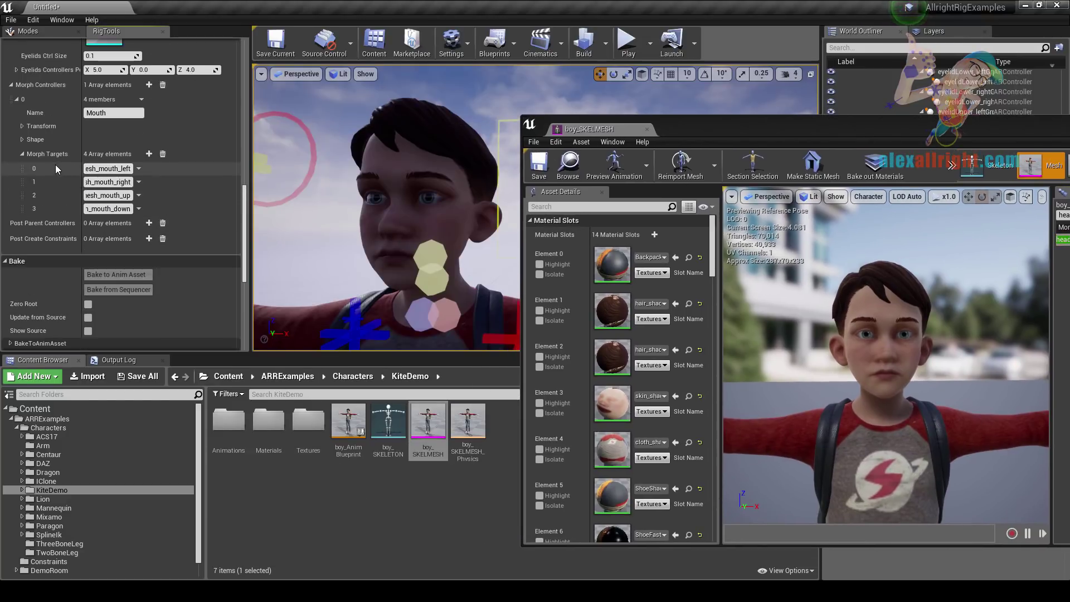
click(22, 126)
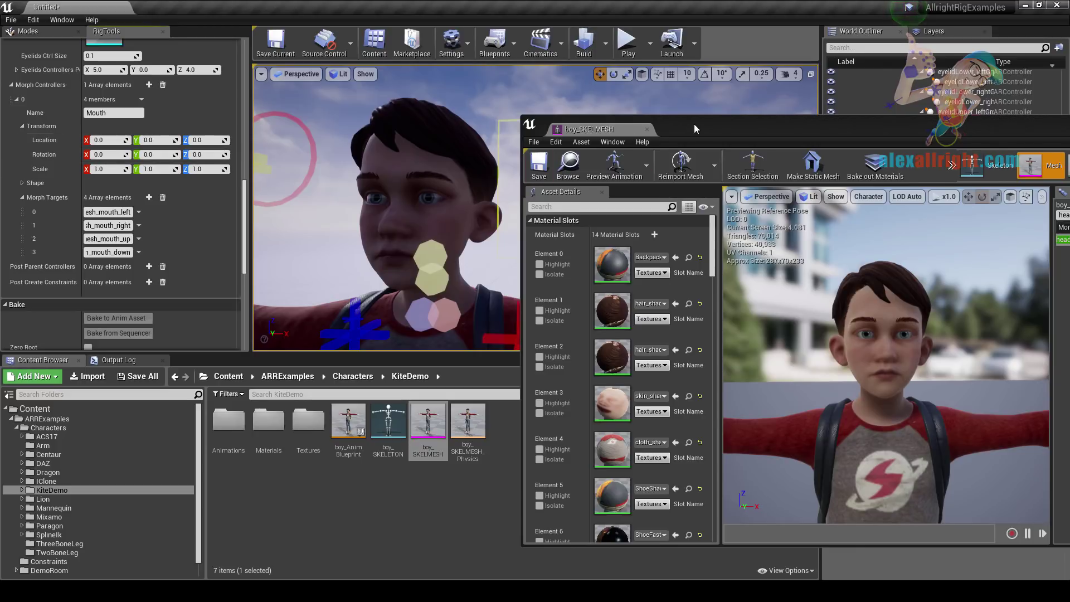
drag(694, 124, 824, 130)
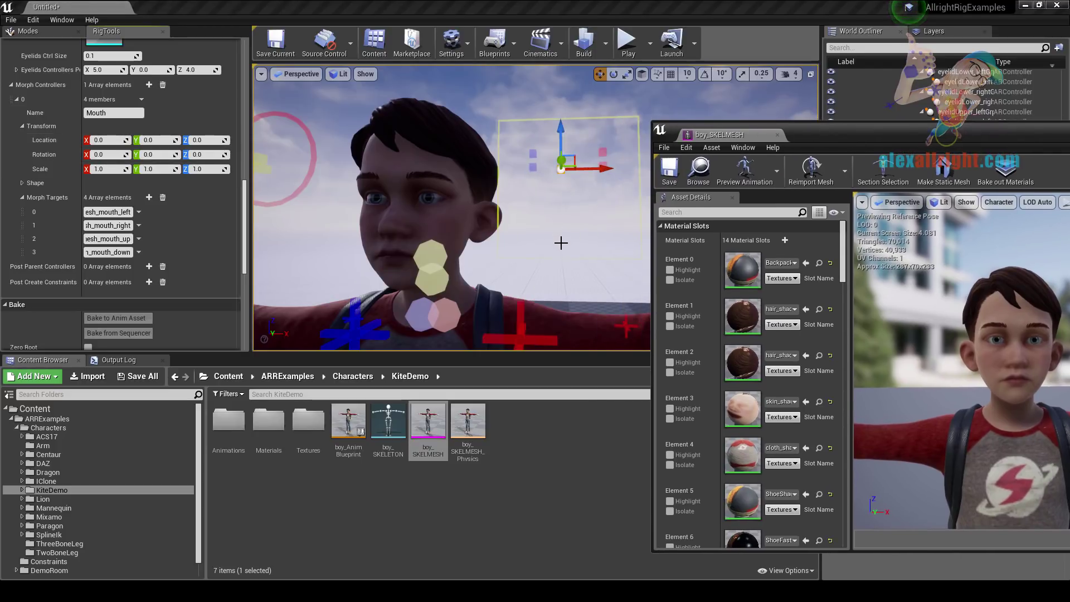
click(202, 140)
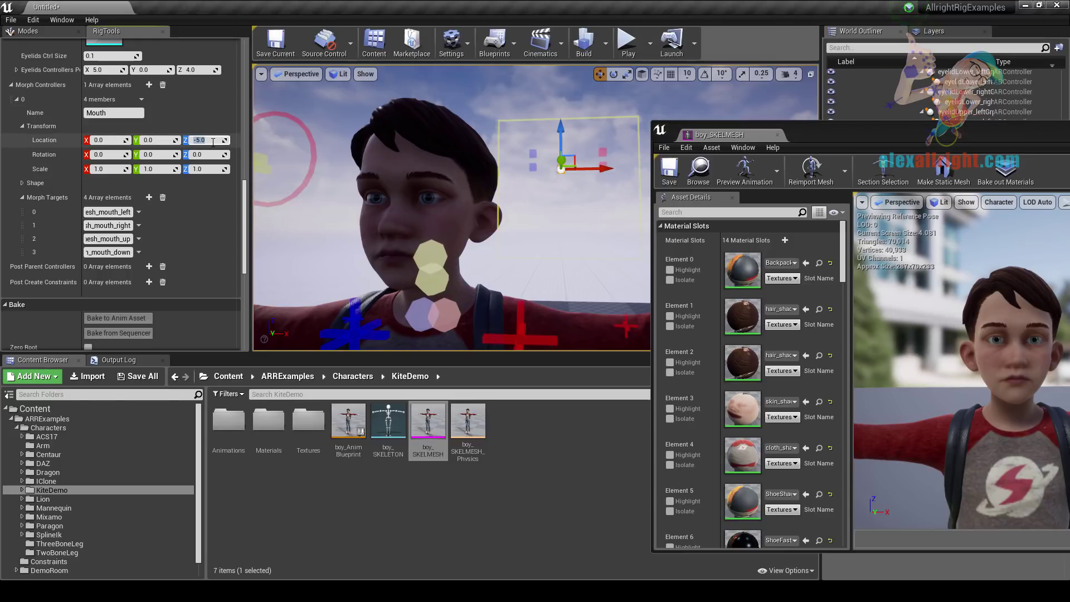
Change the Mouth controller's shape color to yellow by setting the green value to 1.0.
click(22, 183)
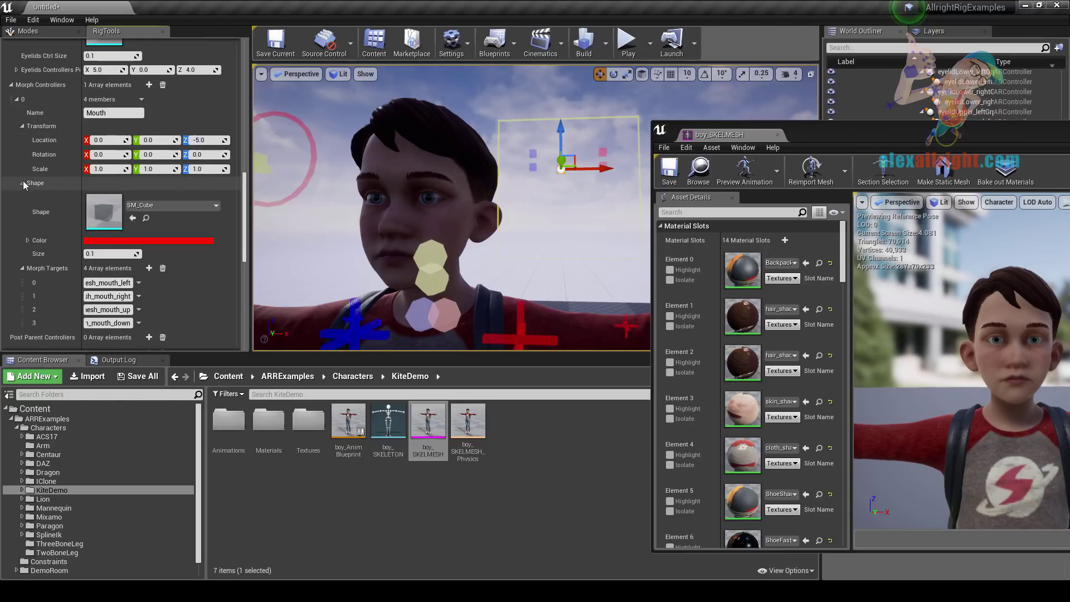
click(151, 241)
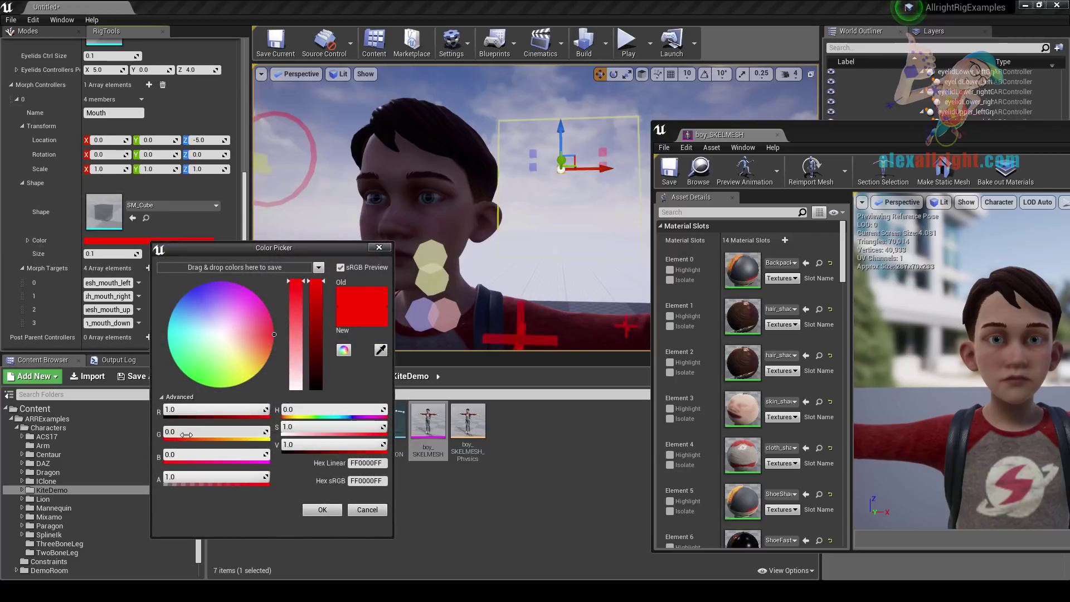
text(1)
key(Return)
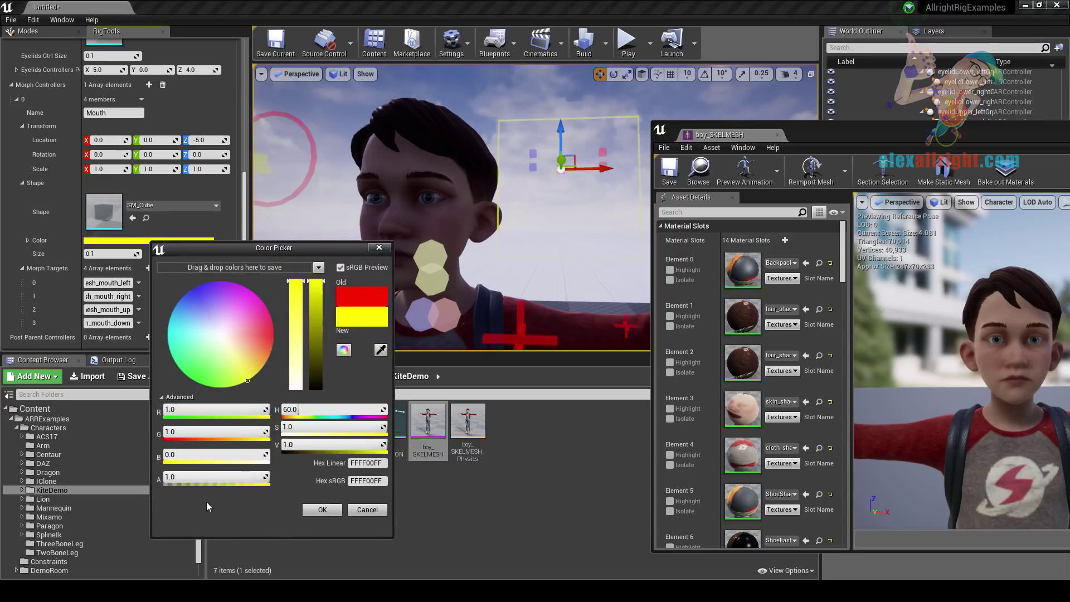
click(322, 509)
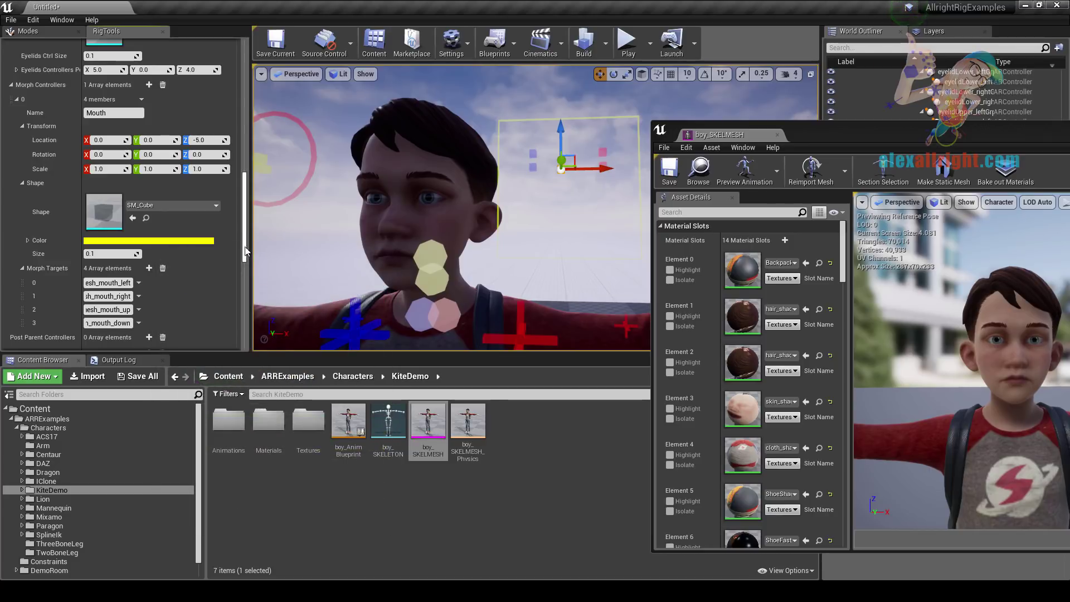
Delete and rebuild the rig, and move the Mouth controller on the face table to test it.
drag(245, 254, 242, 92)
click(126, 92)
click(126, 77)
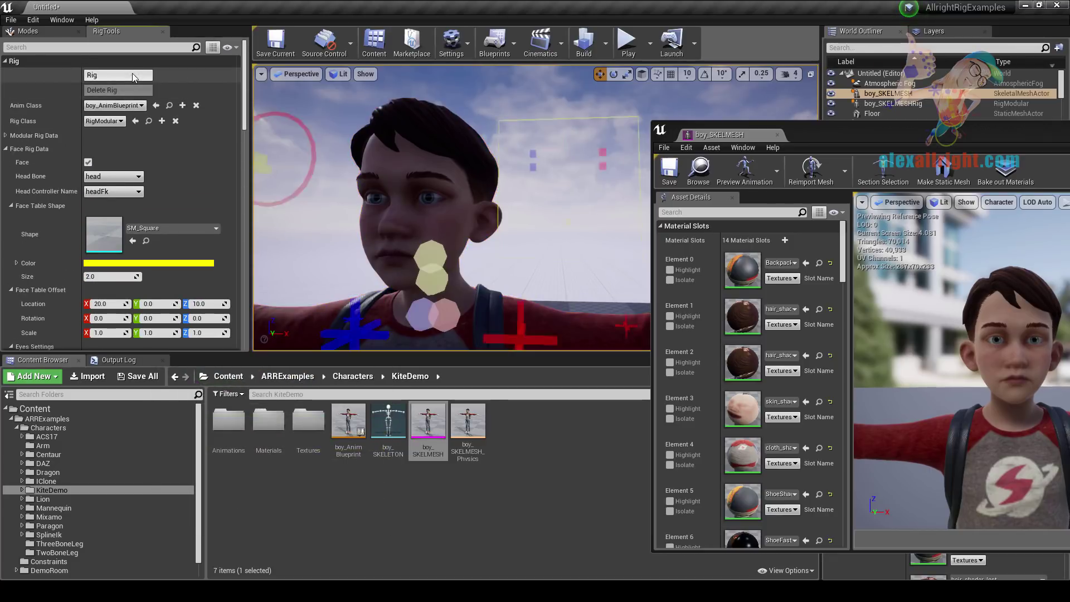
click(560, 214)
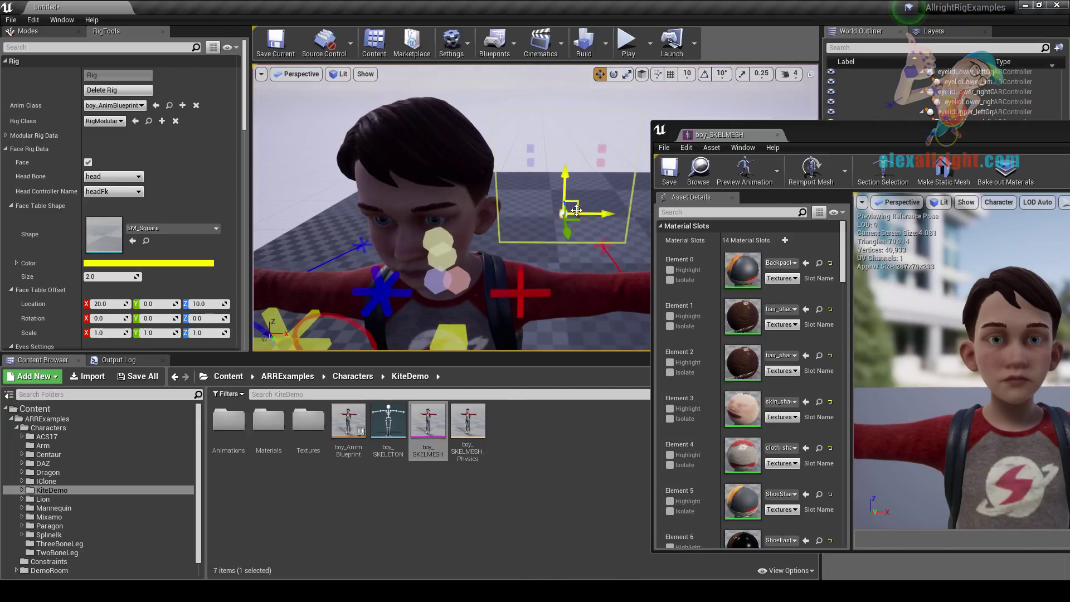
mouse_move(575, 208)
mouse_down()
mouse_move(590, 201)
mouse_move(575, 198)
mouse_move(574, 215)
mouse_up()
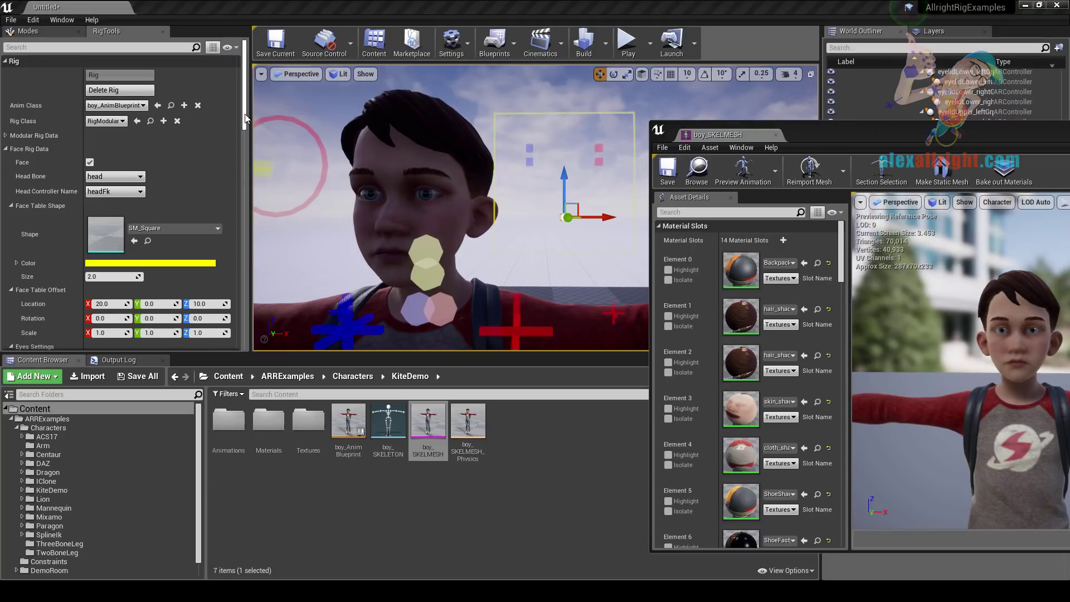
Add a second morph controller and name it LeftEyebrow.
scroll(32, 82, down, 10)
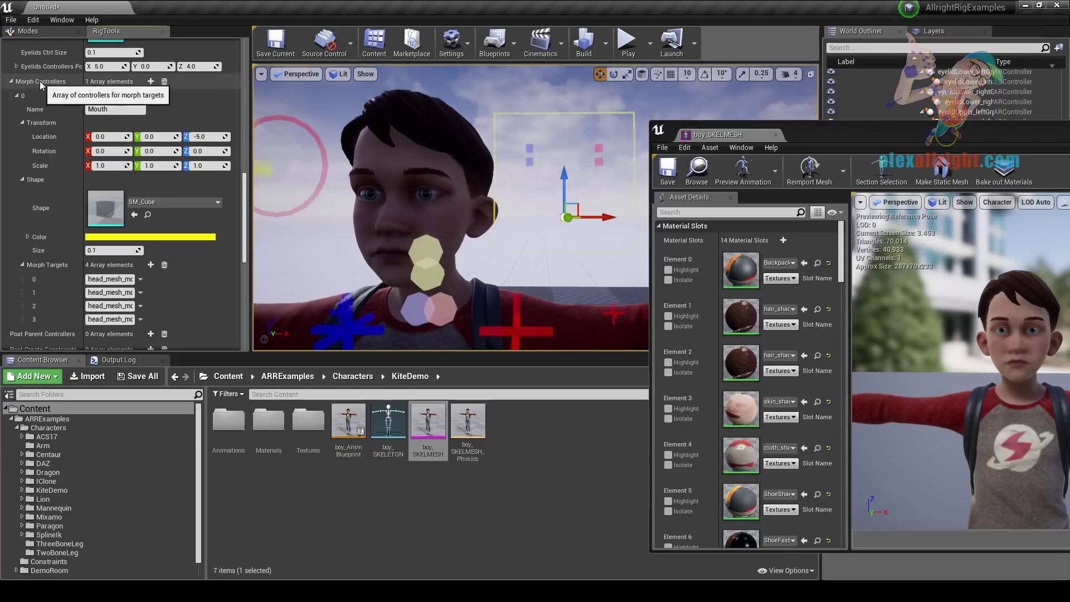
click(151, 81)
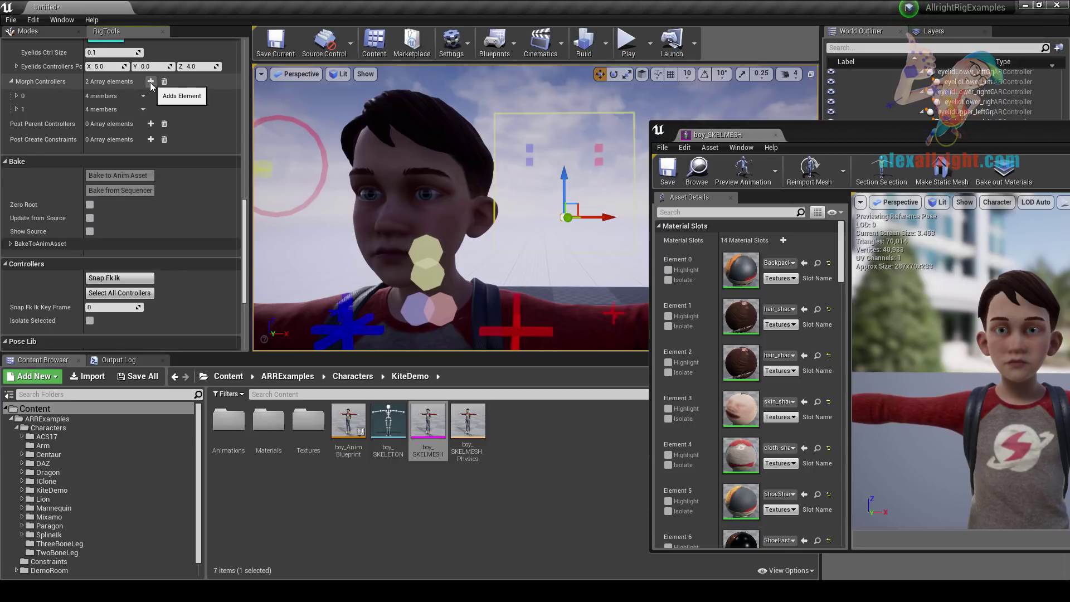
click(16, 110)
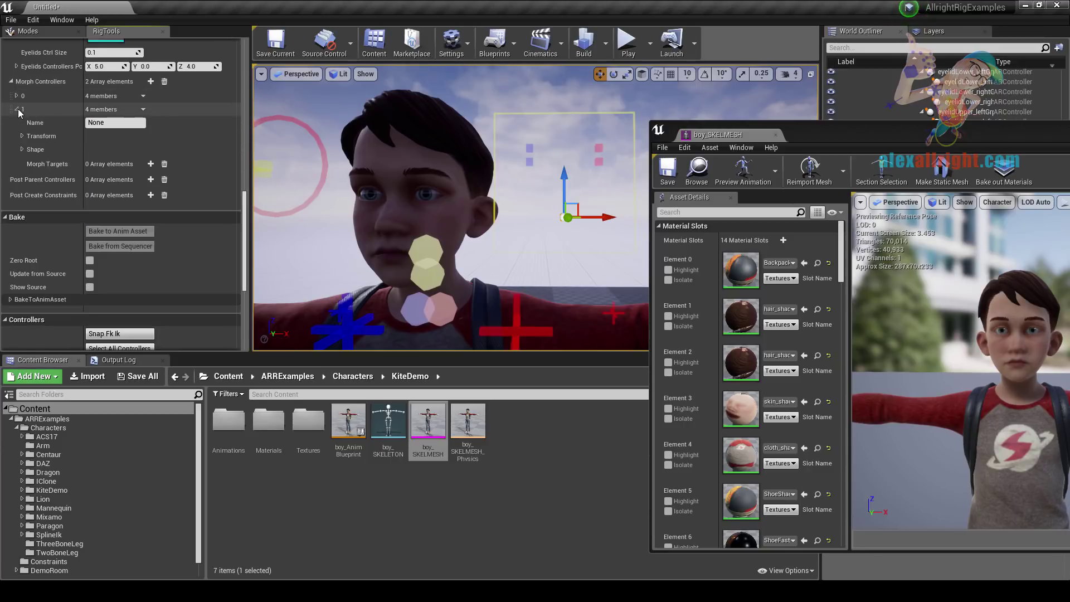
click(131, 124)
text(LeftEyebr)
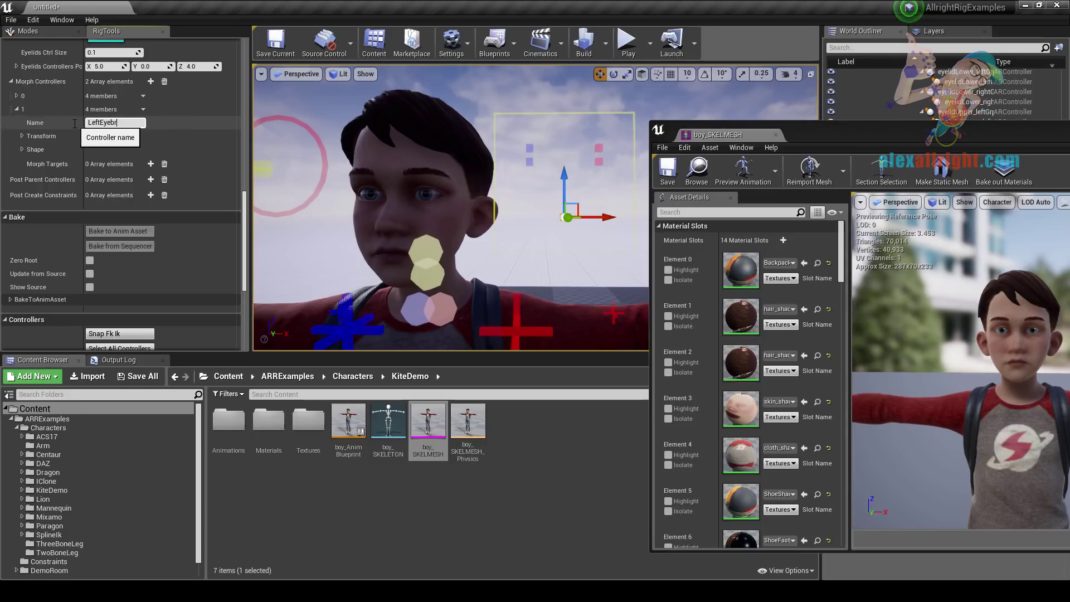
Add four empty morph target entries to the LeftEyebrow controller.
click(152, 164)
click(153, 164)
click(153, 163)
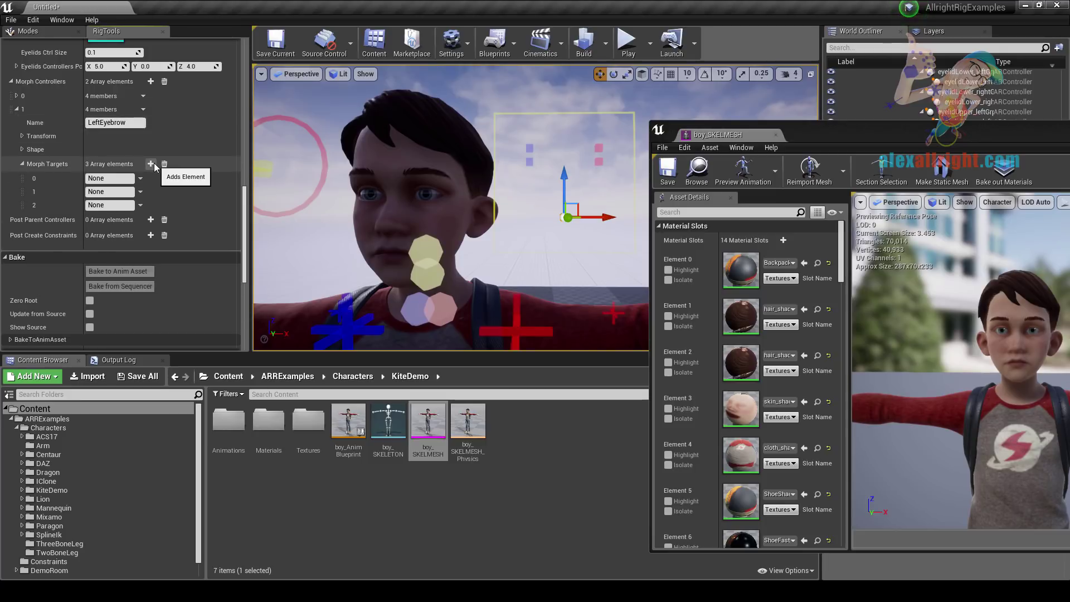
click(154, 163)
Preview the mesh's morph target eyebrows_mesh_brow_raiseOut_L and assign its name to morph target entry 0 of the LeftEyebrow controller.
drag(860, 137, 355, 66)
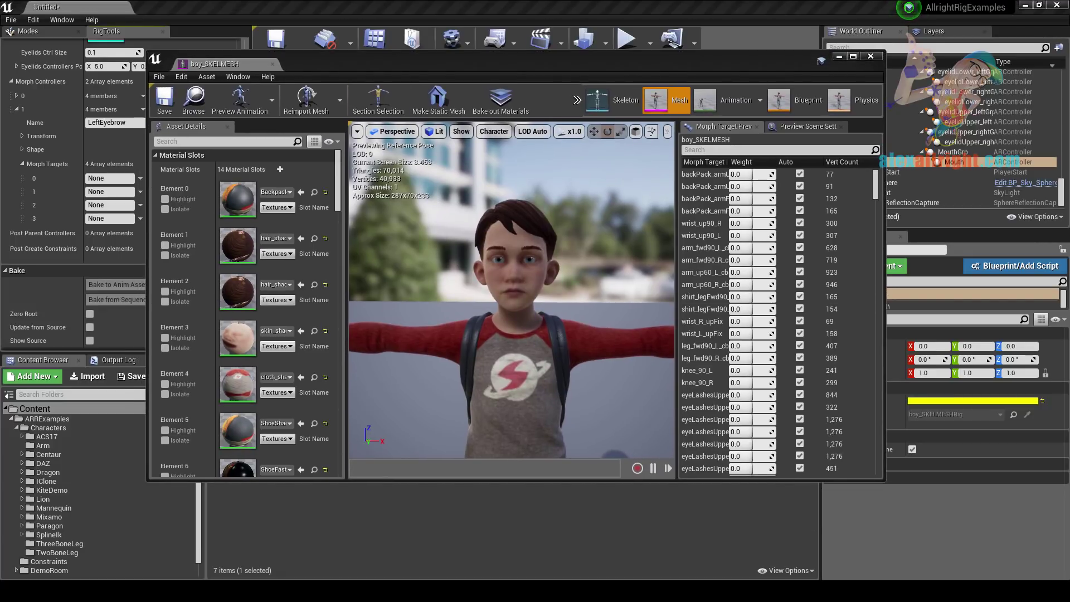
click(779, 150)
text(eyebrows_mesh_brow_raiseOut_L)
drag(756, 174, 737, 175)
drag(484, 59, 630, 55)
click(102, 179)
text(eyebrows_mesh_brow_raiseOut_L)
Preview eyebrows_mesh_brow_lateral_L with a weight of about -0.34 and copy its name into morph target entry 1 of the LeftEyebrow controller.
click(936, 147)
text(eyebrows_mesh_brow_lateral_L)
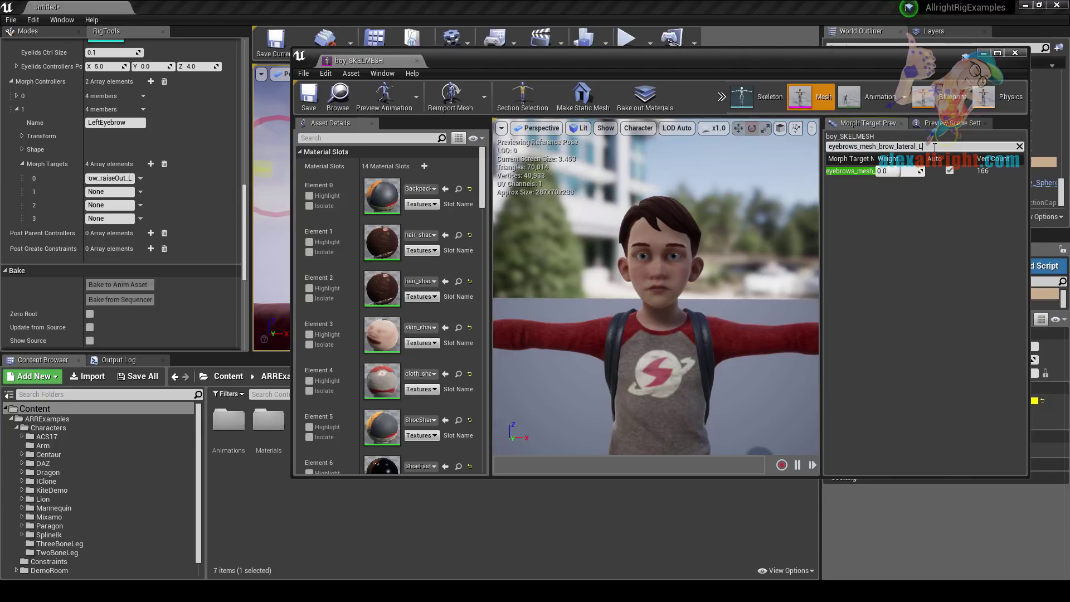
drag(898, 171, 887, 171)
right_click(858, 175)
text(eyebrows_mesh_brow_lateral_L)
Preview eyebrows_mesh_brow_raiseIn_L with a weight of -0.28 and copy its name into morph target entry 2 of the LeftEyebrow controller.
click(751, 145)
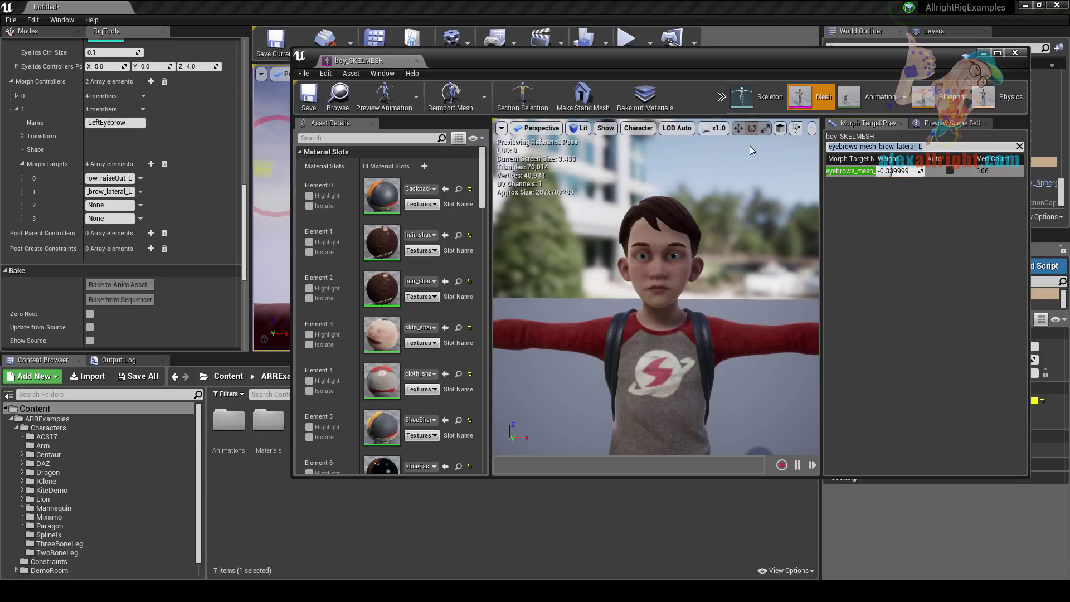
text(eyebrows_mesh_brow_raiseIn_L)
drag(900, 172, 893, 172)
right_click(852, 175)
click(874, 197)
drag(128, 205, 77, 207)
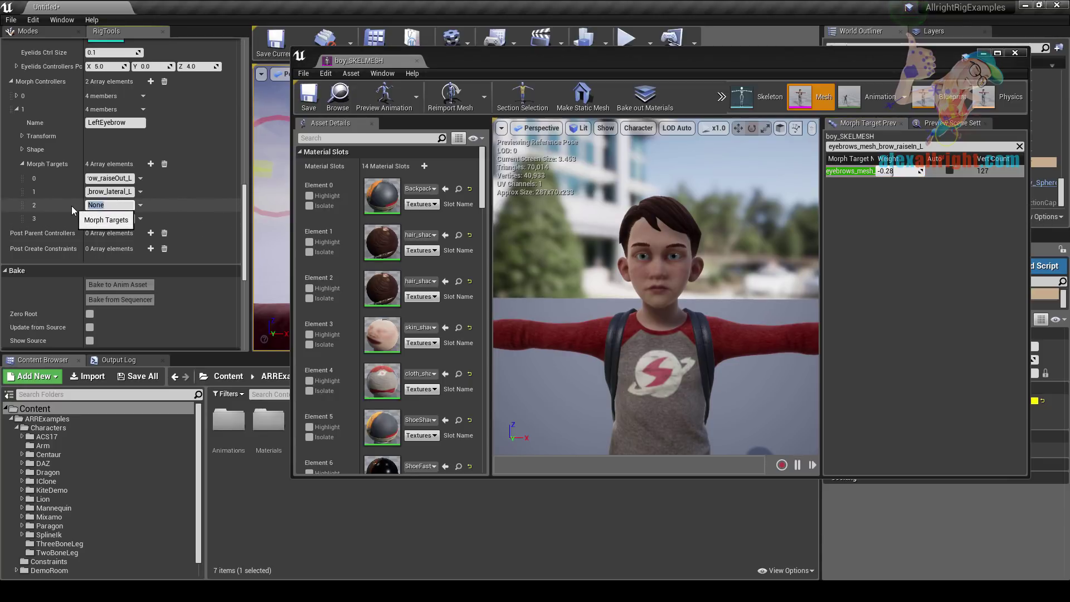
Filter the mesh's morph targets by eyebrows_mesh_brow_down_L and copy that name into morph target entry 3 of the LeftEyebrow controller.
drag(932, 147, 802, 146)
key(ctrl+v)
right_click(861, 173)
click(875, 198)
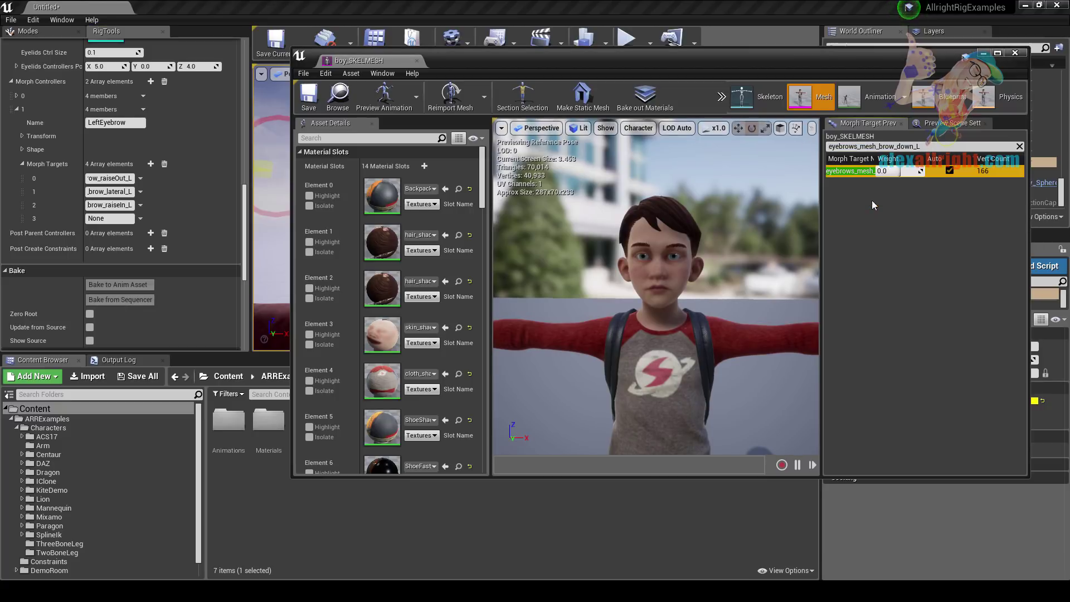
click(129, 219)
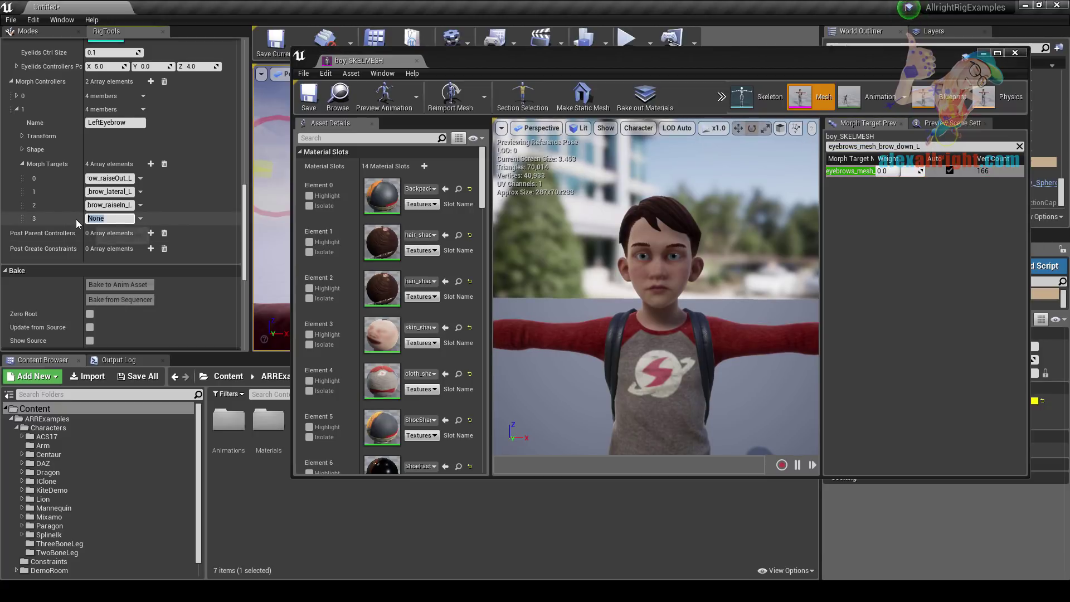
key(Return)
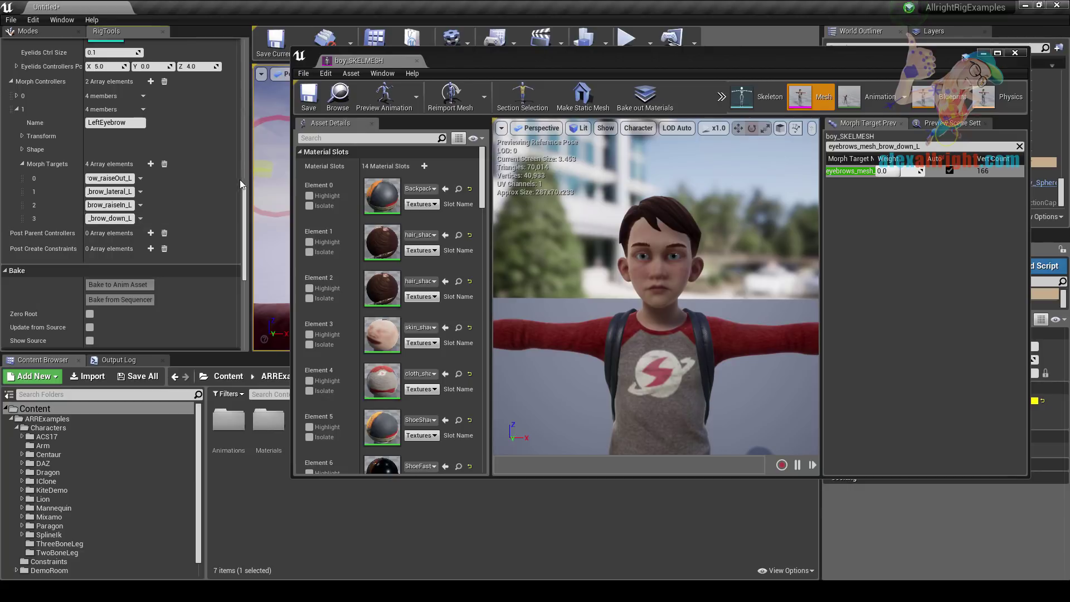
Save the rig settings over the existing KiteFaceRig preset and close the boy_SKELMESH editor.
scroll(227, 302, down, 5)
click(120, 293)
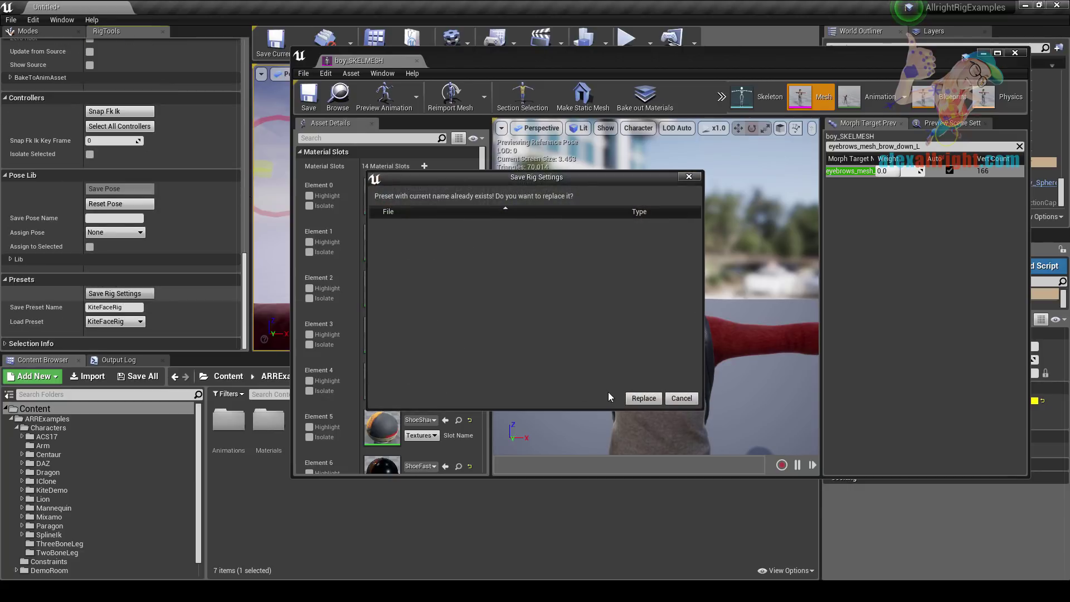
click(641, 397)
click(417, 60)
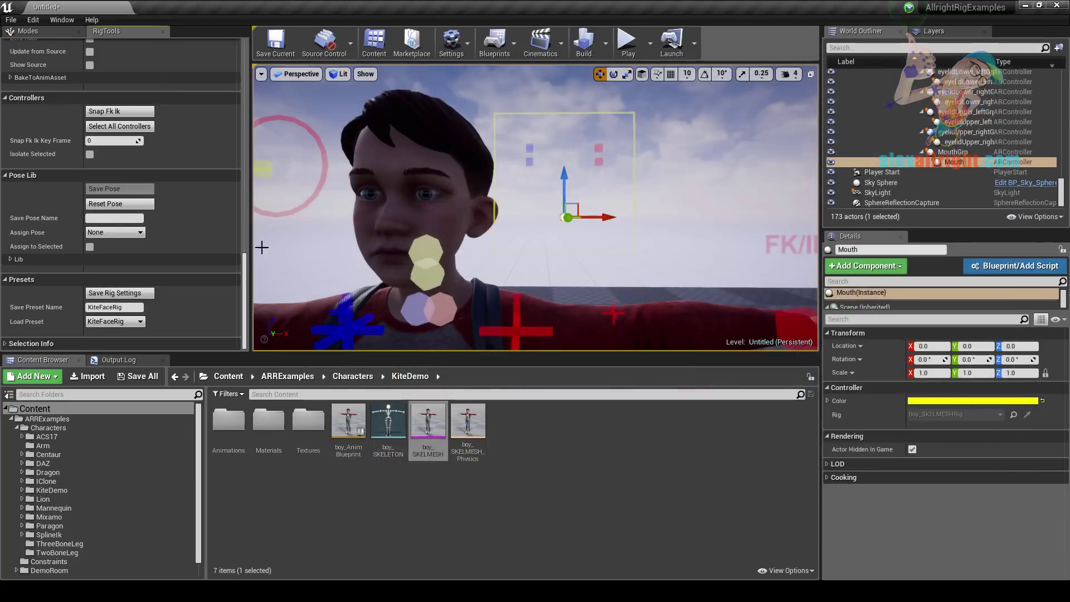
Delete and rebuild the rig, and test the LeftEyebrow controller by moving it to about X -2.16, Z -2.27.
drag(245, 256, 223, 66)
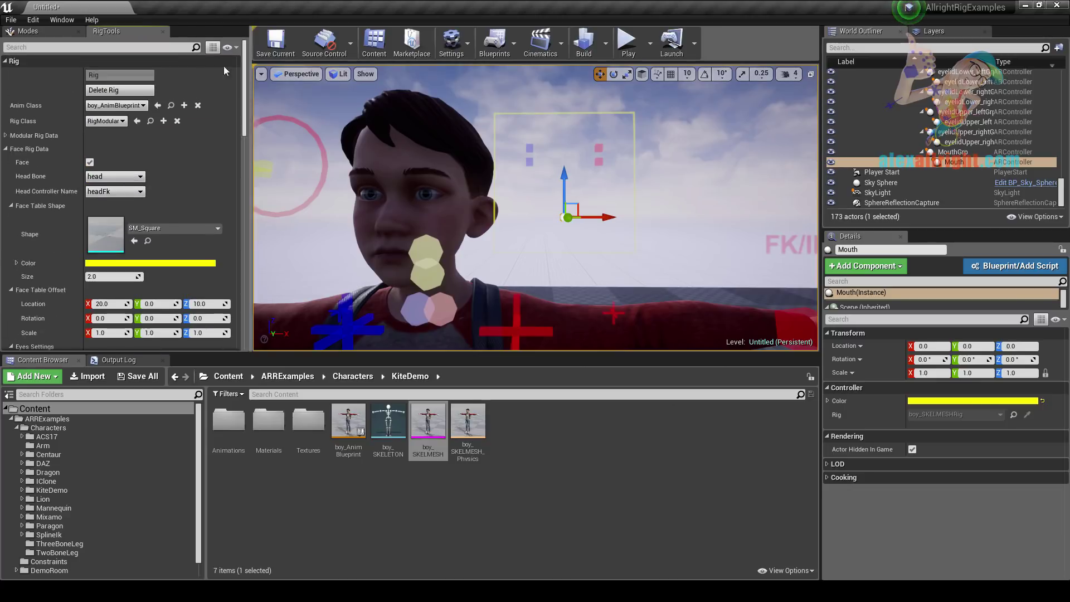
click(128, 89)
click(127, 75)
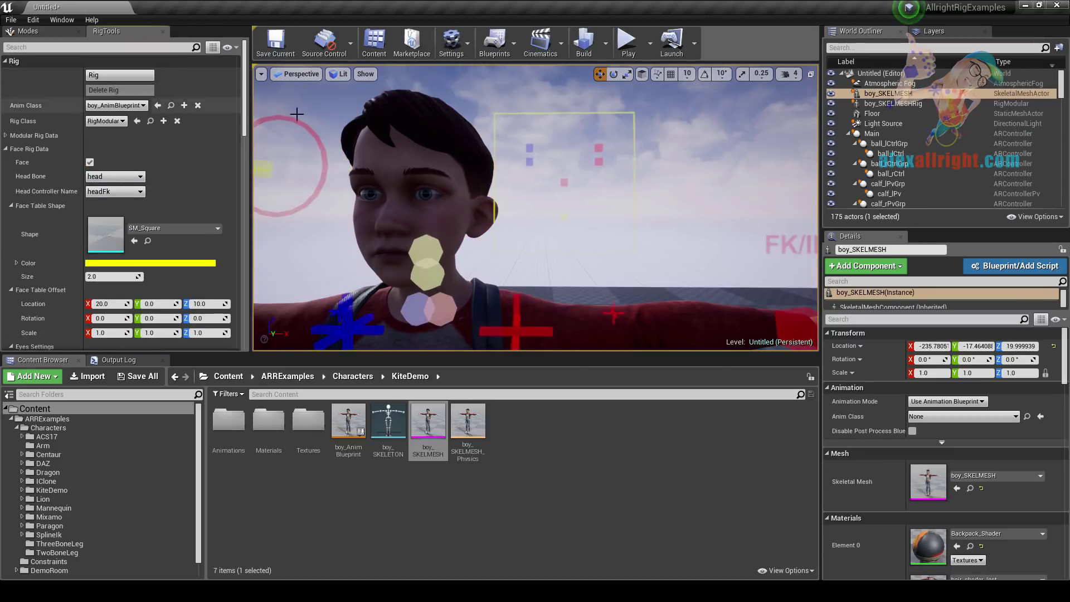
click(564, 182)
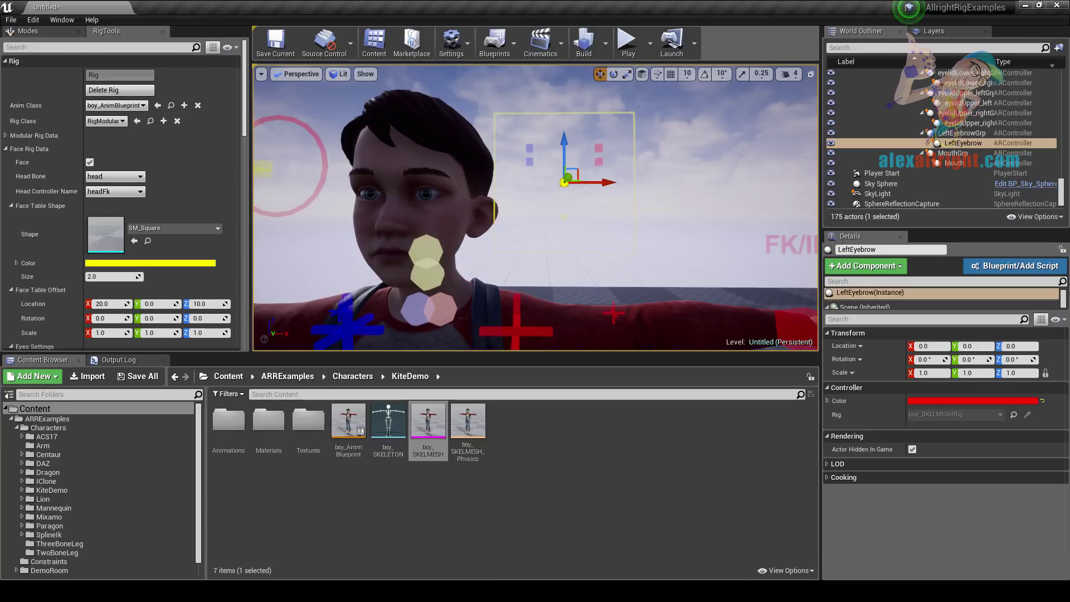
drag(594, 183, 559, 170)
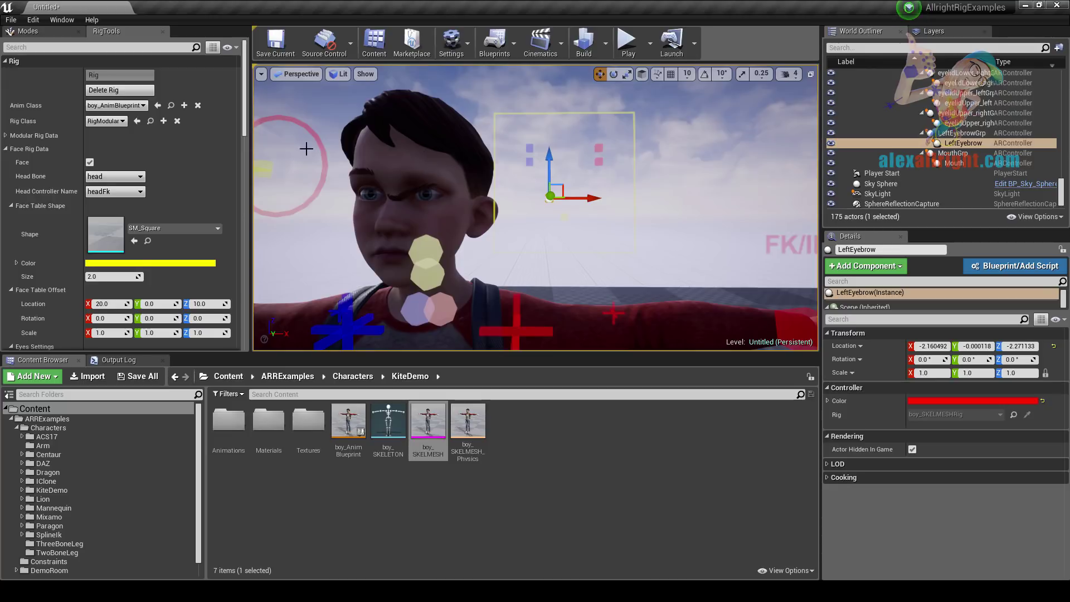
Add four more empty morph target entries, 4 to 7, to the LeftEyebrow controller.
scroll(175, 227, down, 15)
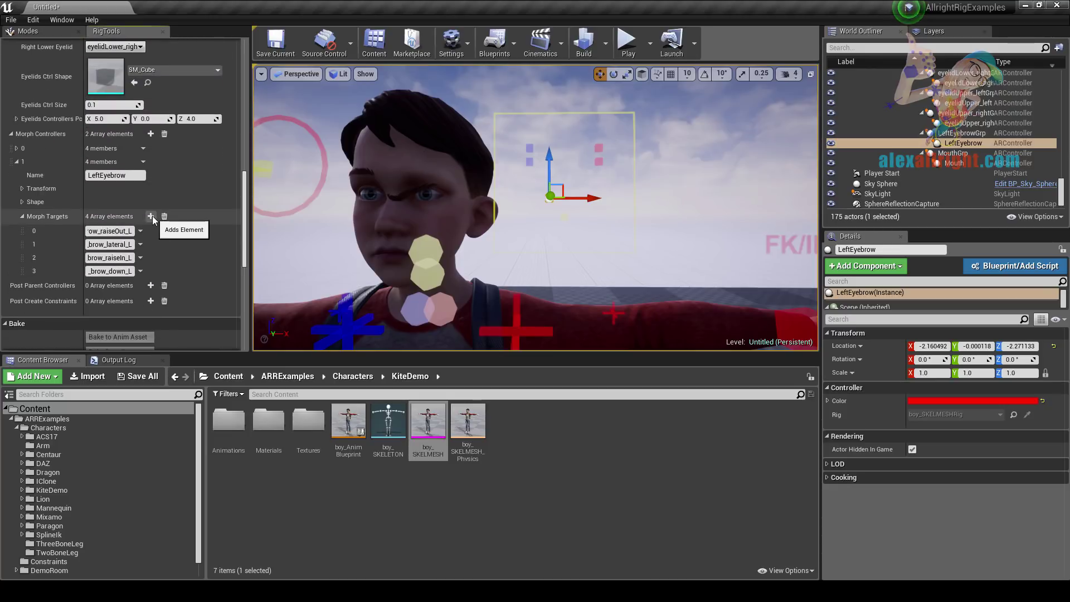
click(150, 216)
click(150, 216)
click(151, 216)
click(150, 216)
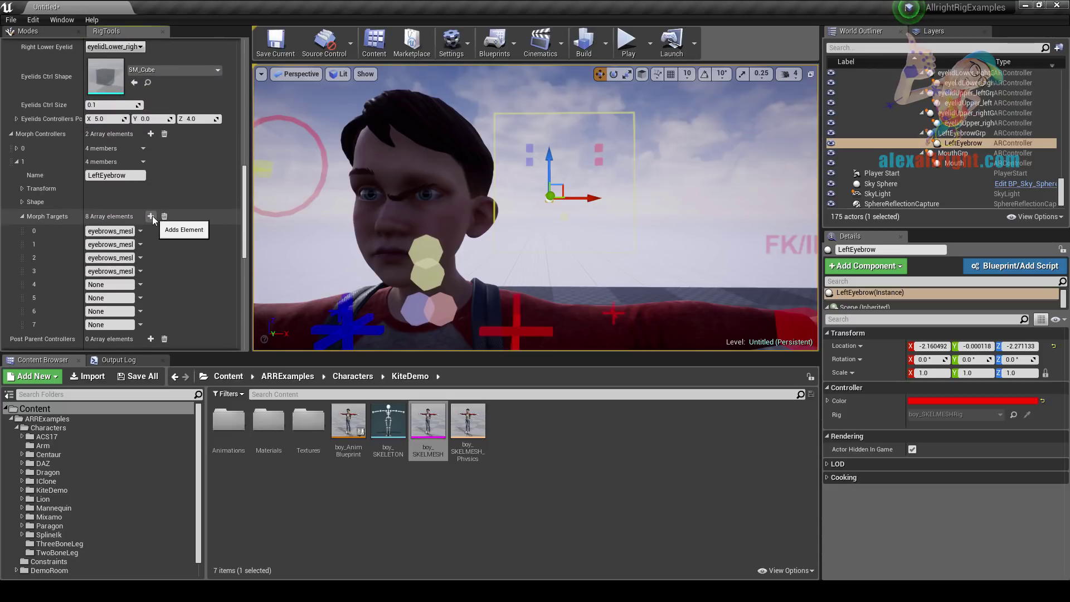
Open boy_SKELMESH, filter its morph targets by head_mesh_brow_raiseOut_L and preview that target with a weight of about -0.32.
double_click(427, 422)
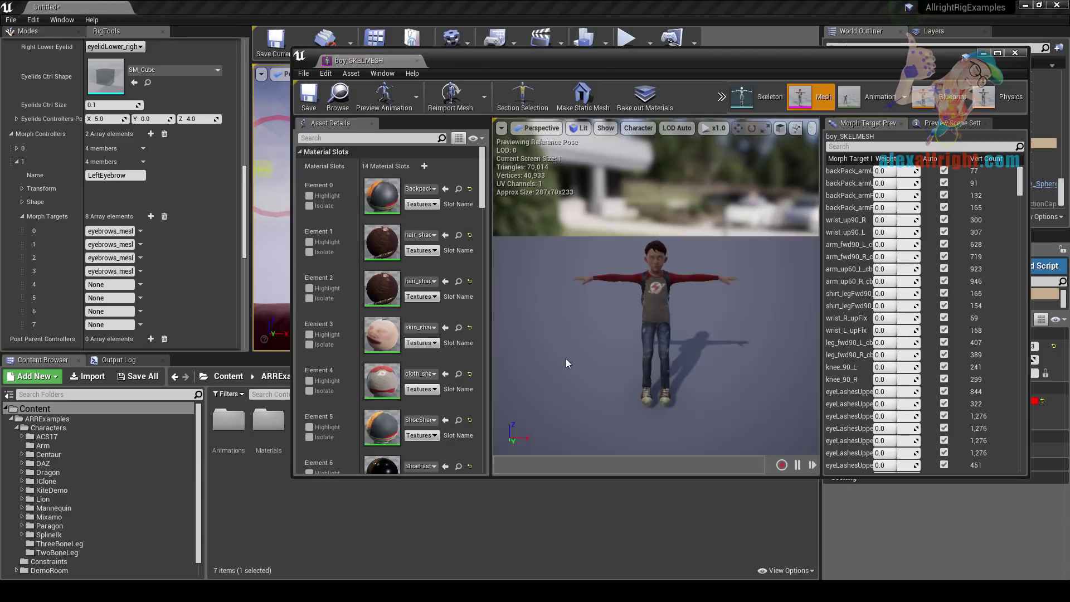
scroll(723, 313, up, 7)
right_drag(724, 314, 723, 279)
scroll(723, 313, up, 3)
click(838, 146)
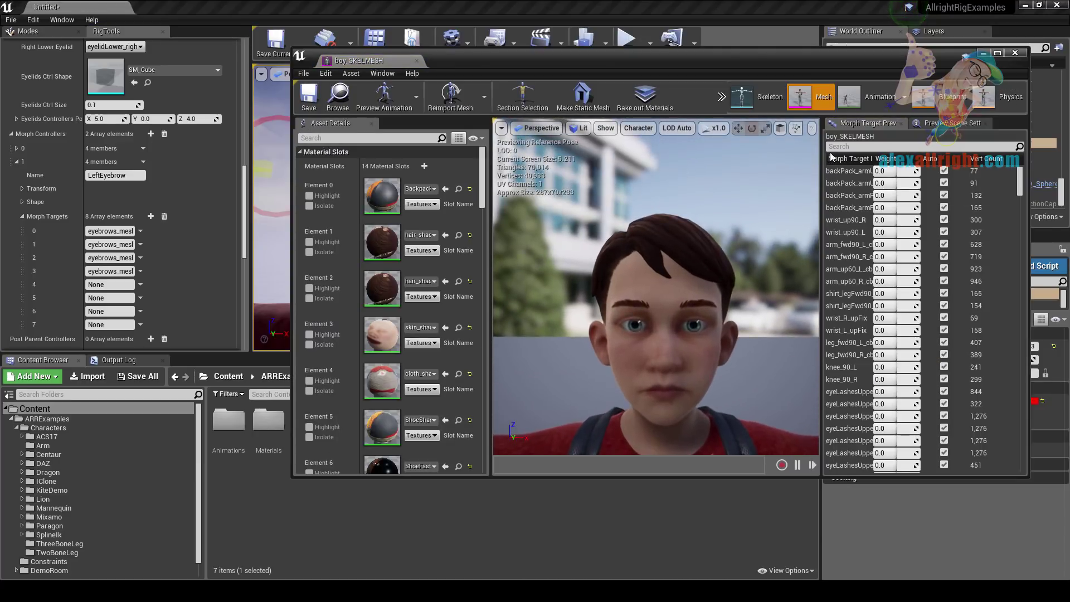
key(ctrl+v)
mouse_move(892, 171)
mouse_down()
mouse_move(923, 171)
mouse_move(892, 171)
mouse_up()
click(928, 146)
click(852, 147)
drag(829, 146, 879, 146)
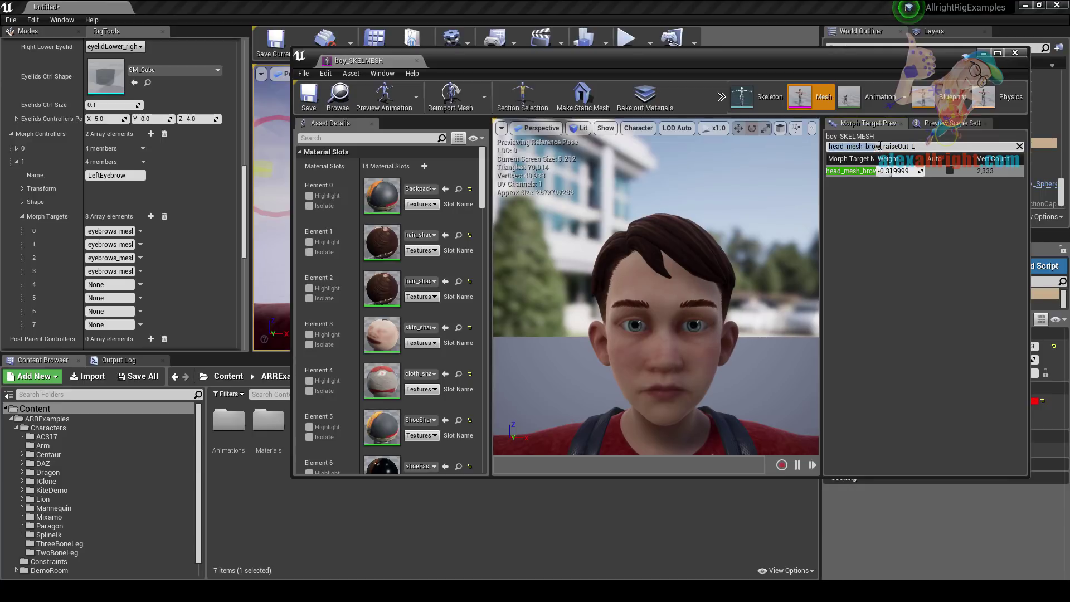
right_click(886, 146)
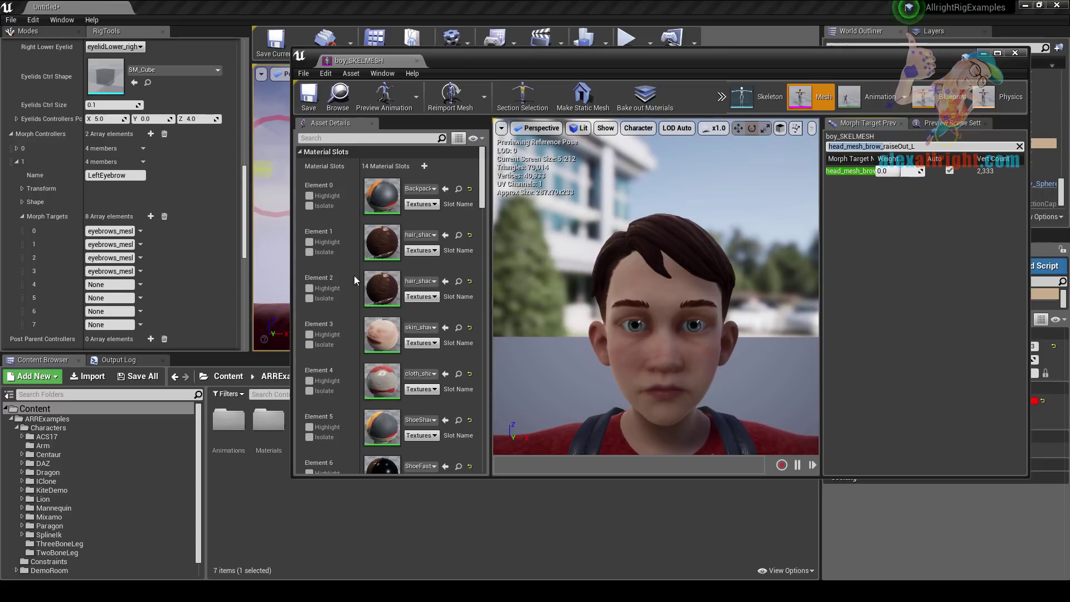
click(113, 285)
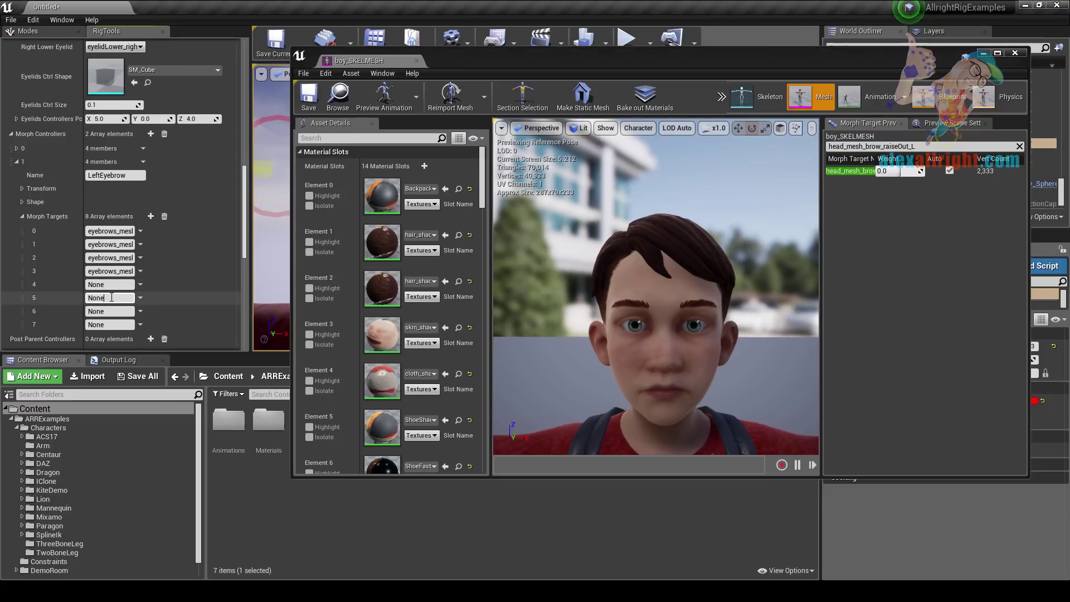
click(109, 301)
click(109, 314)
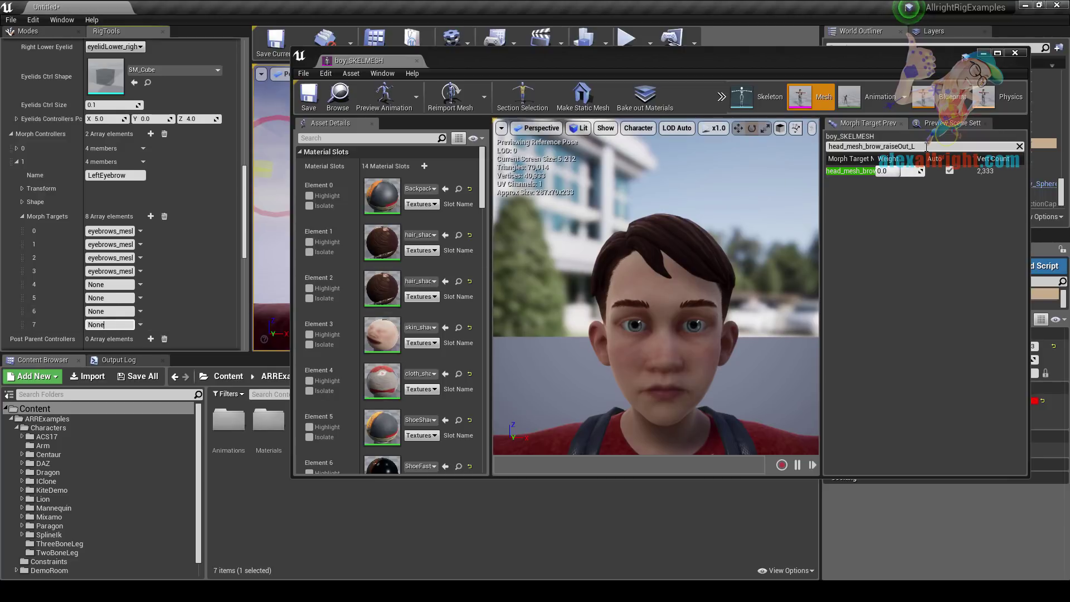
Set morph target entries 4 and 5 of the LeftEyebrow controller to head_mesh_brow_raiseOut_L and head_mesh_brow_lateral_L.
drag(927, 148, 800, 150)
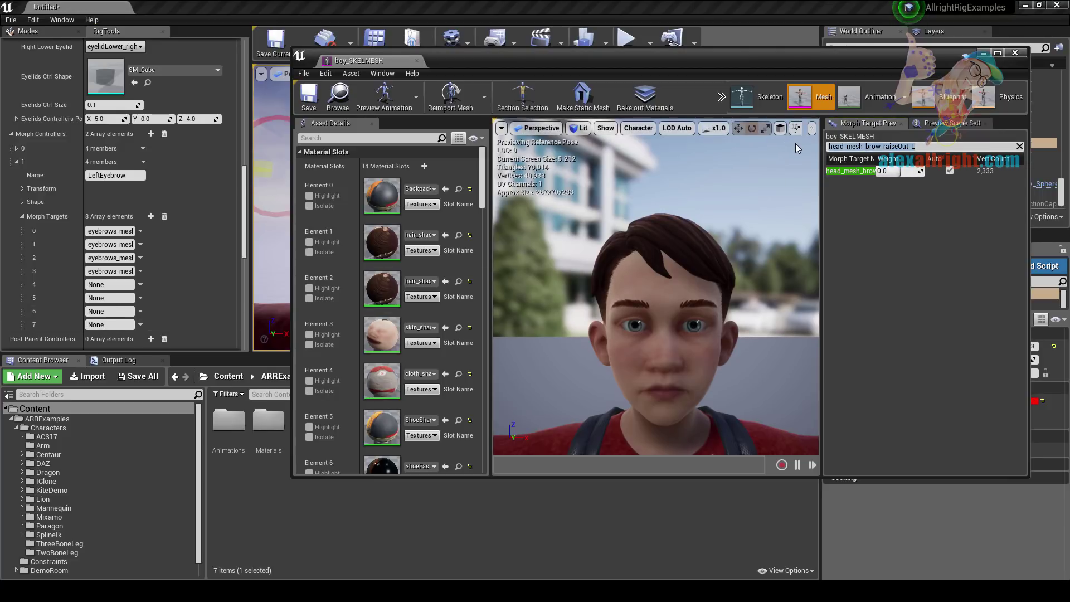
drag(121, 285, 59, 302)
key(ctrl+v)
text(head_mesh_brow_lateral_L)
key(Tab)
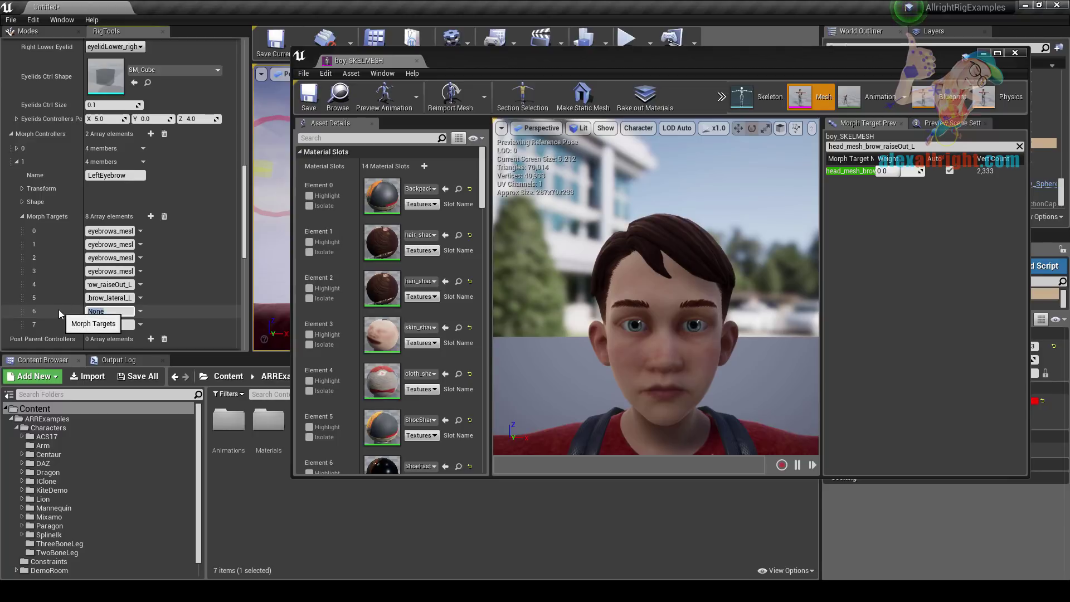
Set morph target entries 6 and 7 of the LeftEyebrow controller to head_mesh_brow_raiseIn_L and head_mesh_brow_down_L.
text(head_mesh_brow_raiseIn_L)
key(Return)
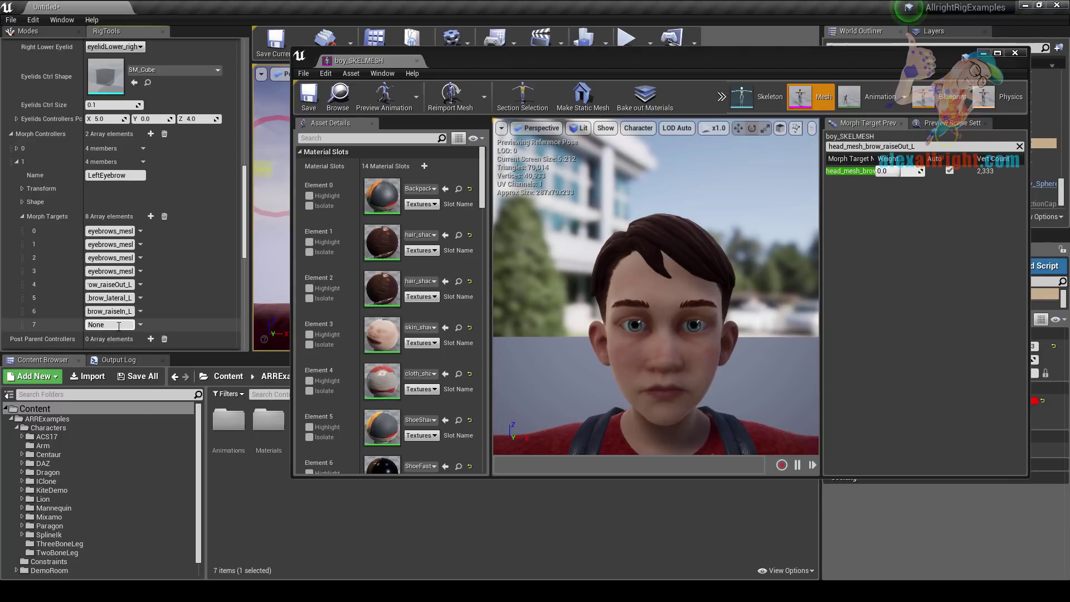
click(121, 326)
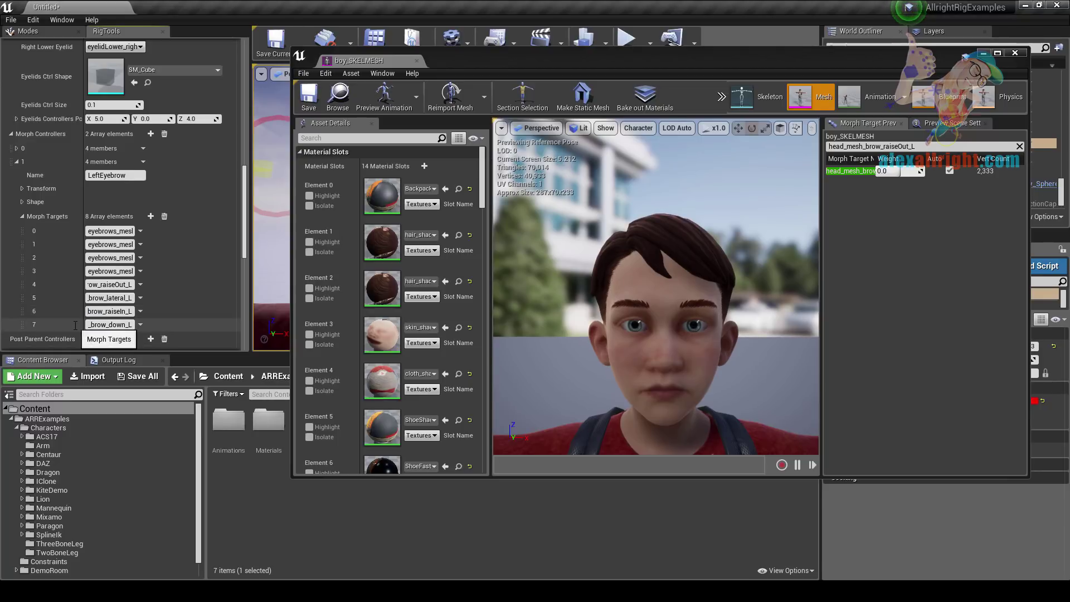
Set the LeftEyebrow controller's location to X 3.0 and Z 6.0, and its shape size to 0.15.
click(22, 188)
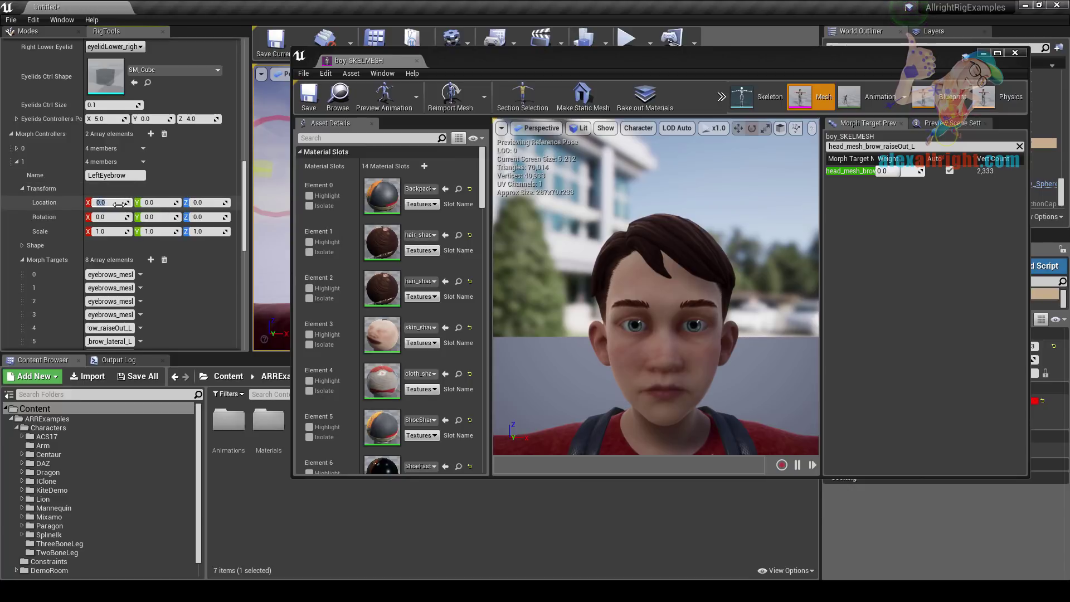
key(Return)
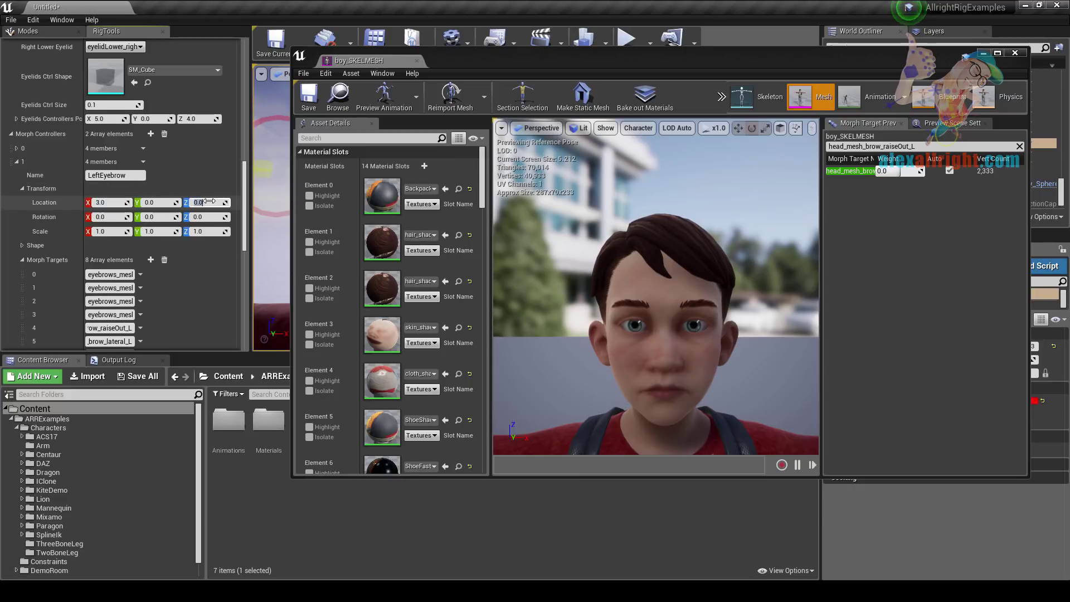
click(209, 202)
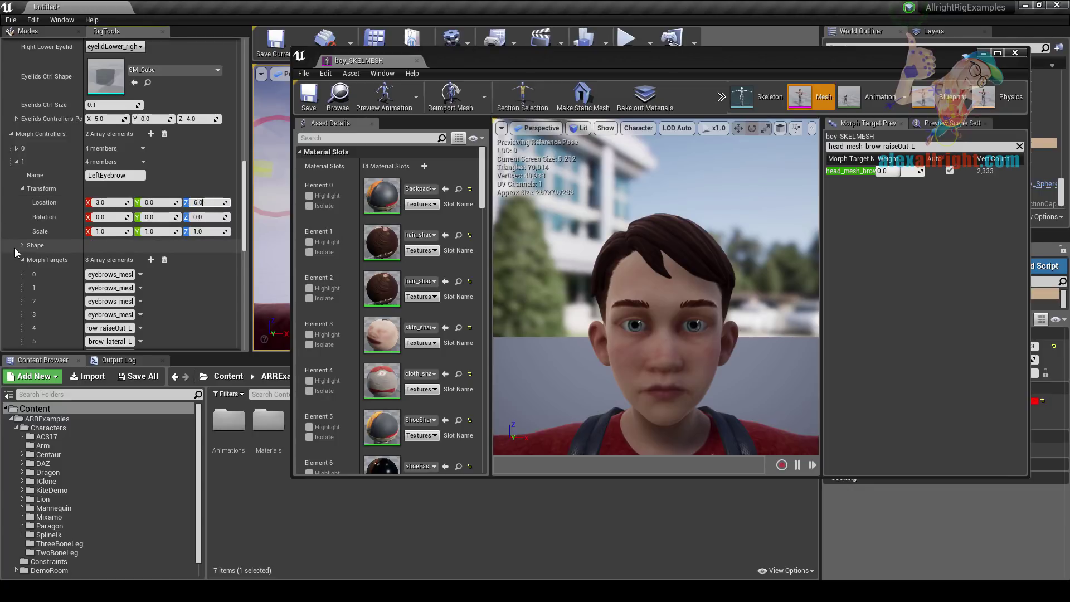
click(22, 246)
click(123, 316)
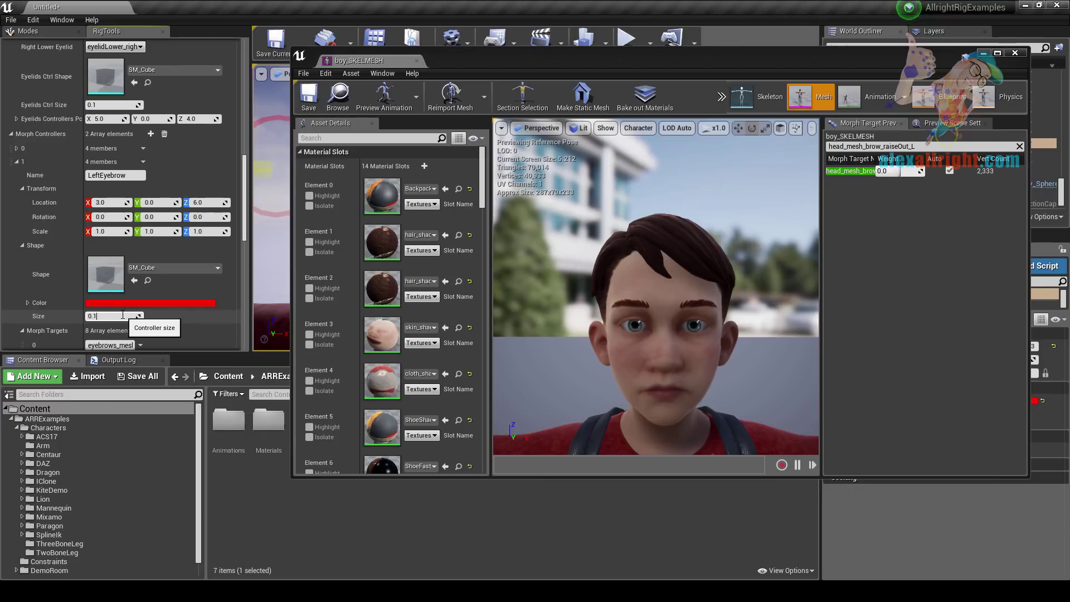
Save the rig settings as the KiteFaceRig preset, replacing the existing one.
scroll(128, 324, down, 15)
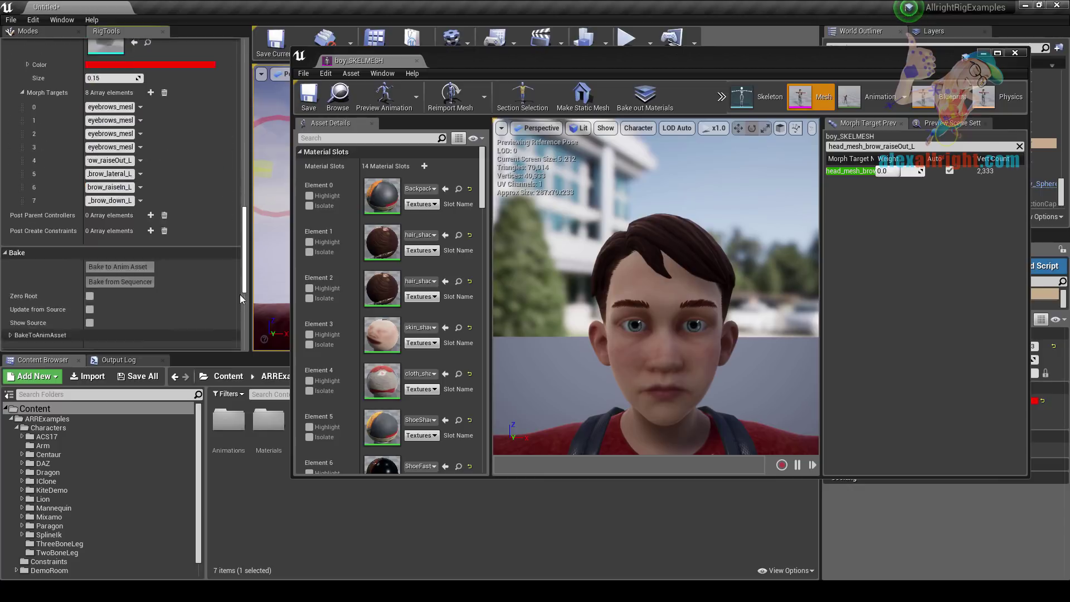
click(127, 327)
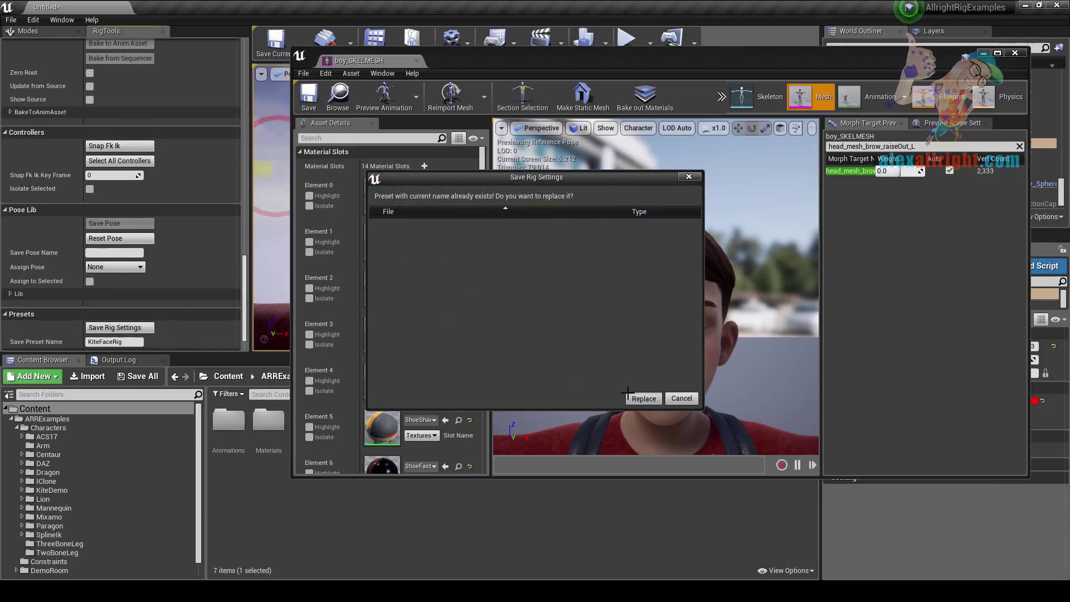
click(644, 399)
Delete the current rig and rebuild it with the updated LeftEyebrow settings.
scroll(246, 240, up, 2)
scroll(246, 240, up, 15)
drag(440, 60, 751, 110)
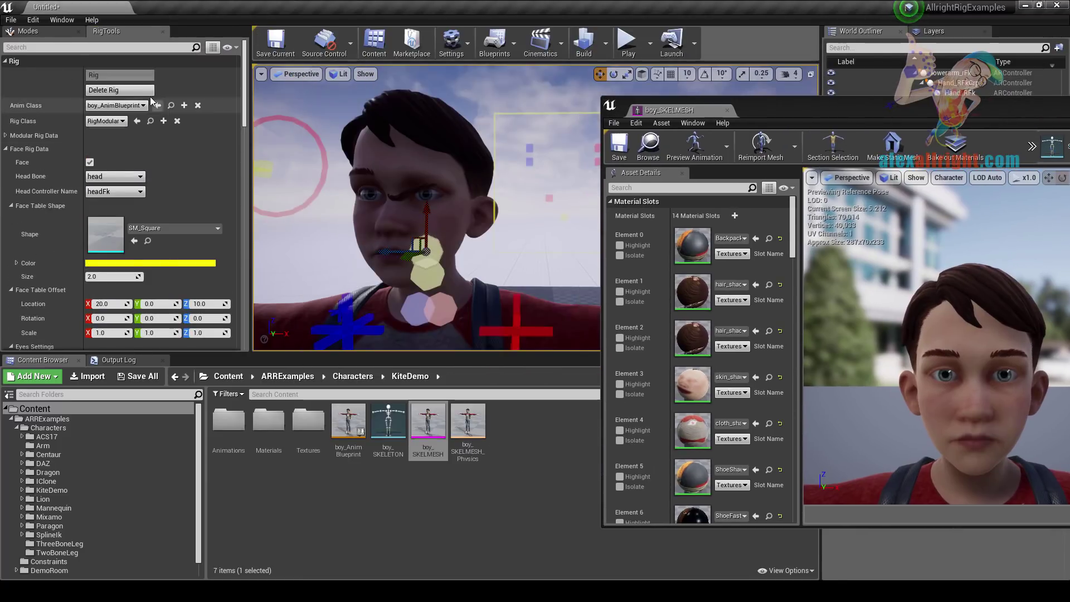
click(126, 90)
click(129, 76)
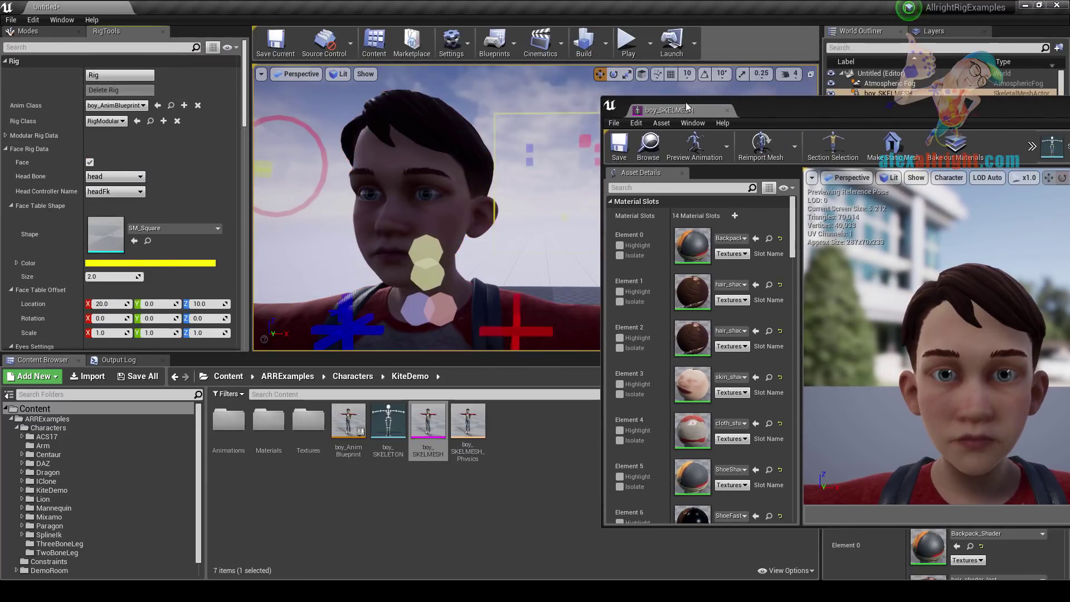
Close boy_SKELMESH and test the LeftEyebrow controller by moving it in the level viewport.
click(728, 110)
click(586, 138)
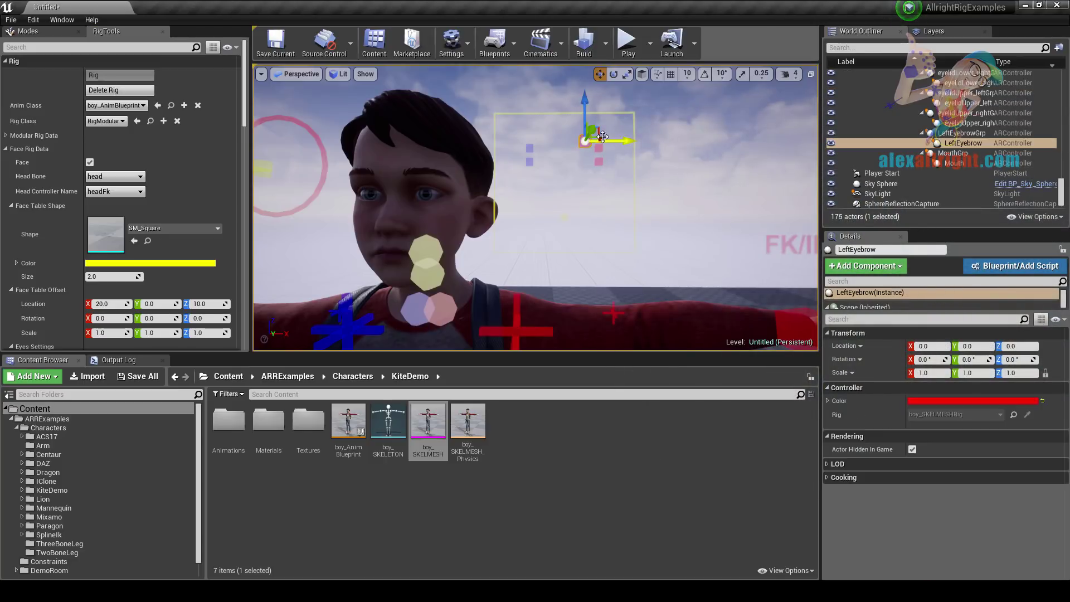
mouse_move(599, 129)
mouse_down()
mouse_move(625, 110)
mouse_move(623, 138)
mouse_move(604, 149)
mouse_move(589, 135)
mouse_up()
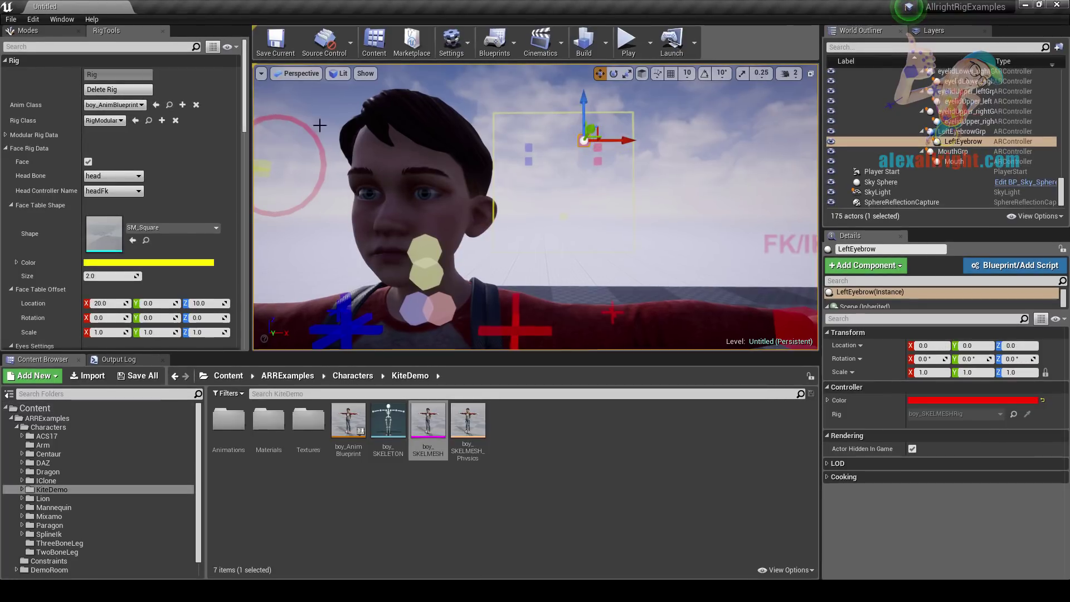
Add a third morph controller named LeftNose with four empty morph target entries, 0 to 3.
drag(245, 75, 261, 209)
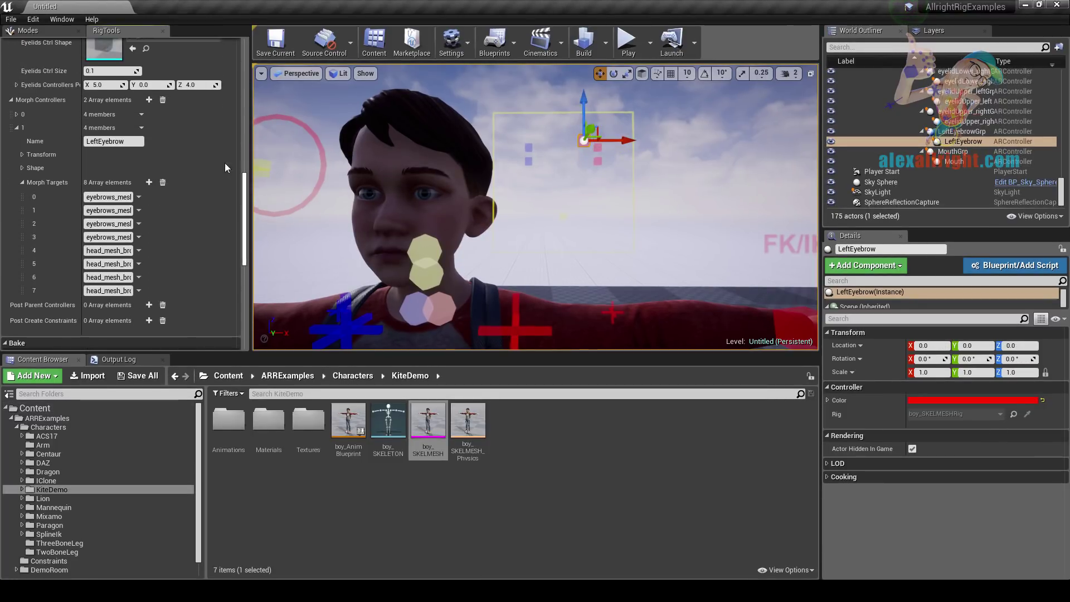
click(149, 100)
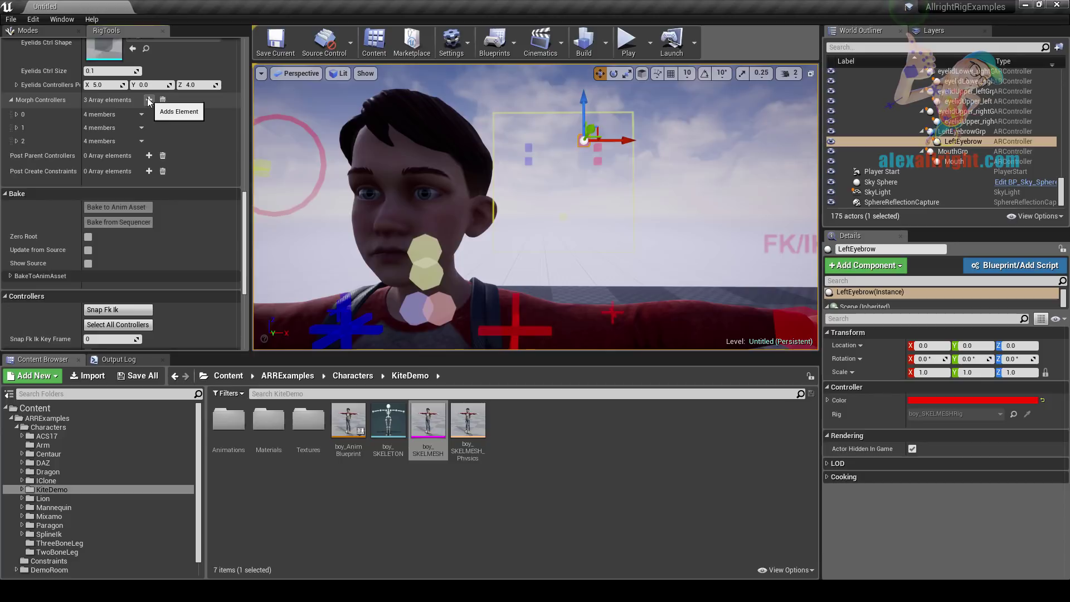
click(16, 141)
click(111, 154)
text(LeftNose)
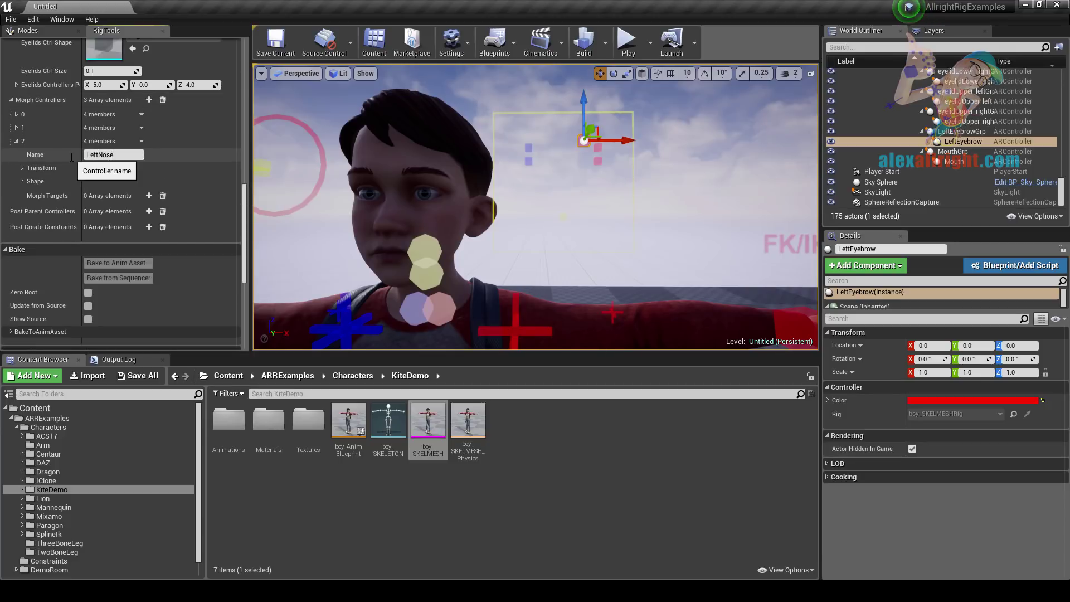
click(149, 195)
click(149, 196)
click(149, 196)
click(149, 196)
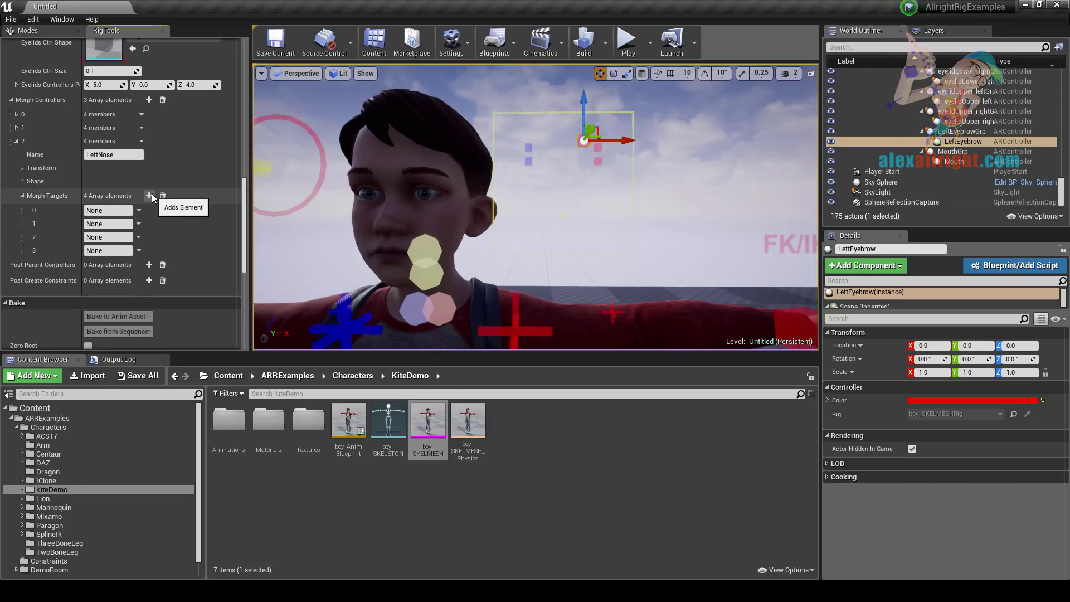
Raise the LeftEyebrow controller to about Z 1.79, and set LeftNose morph target entry 2 to head_mesh_nose_wrinkle_L.
drag(585, 103, 588, 90)
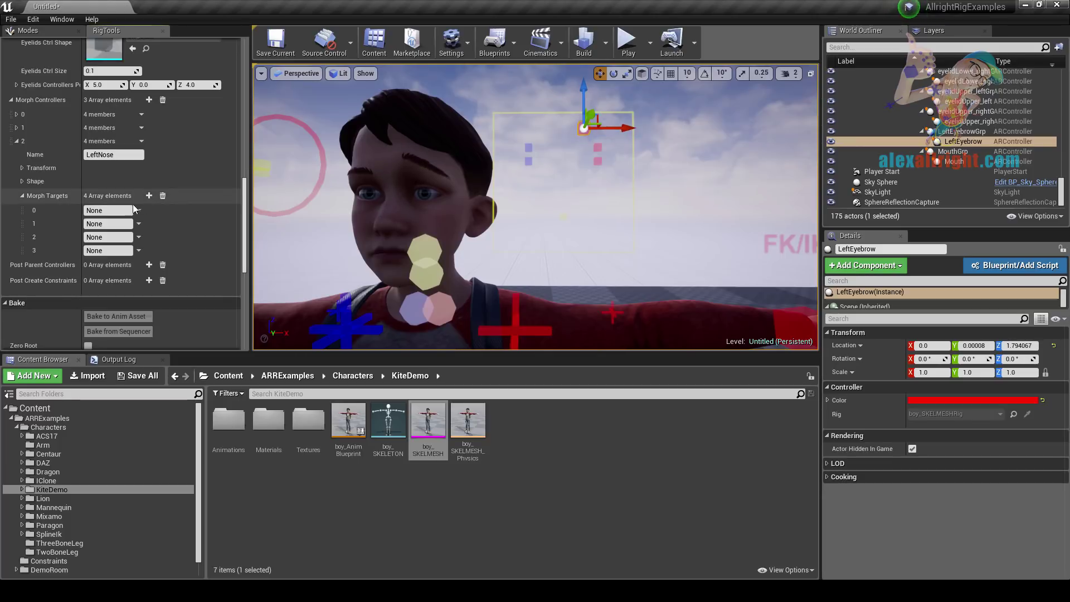
click(108, 210)
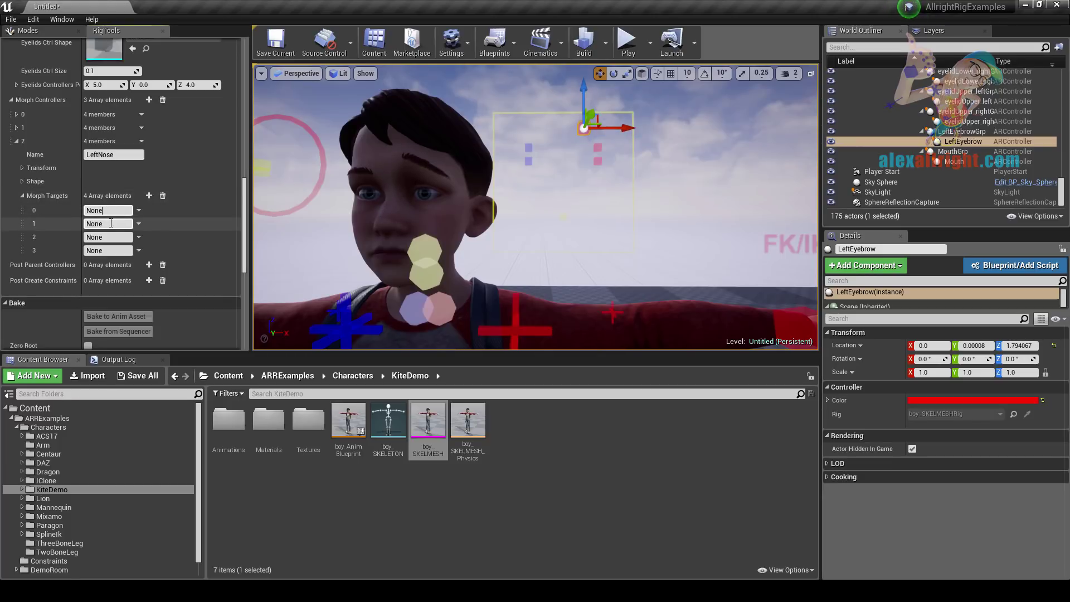
click(111, 223)
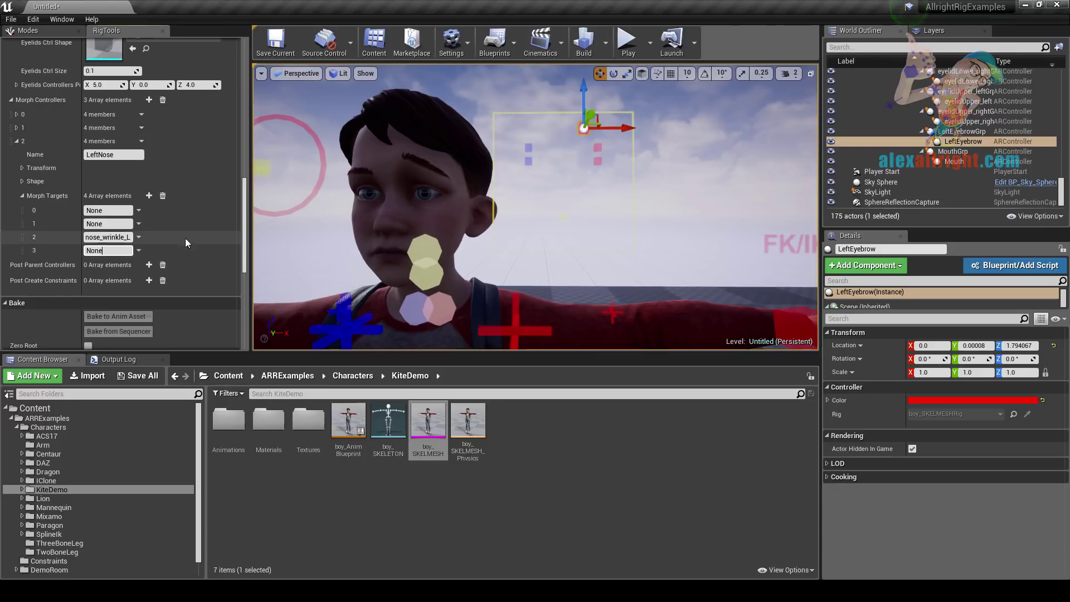
Delete and rebuild the rig, and test the LeftNose controller by moving it to about X -0.08, Z 2.10.
scroll(182, 242, up, 10)
click(135, 72)
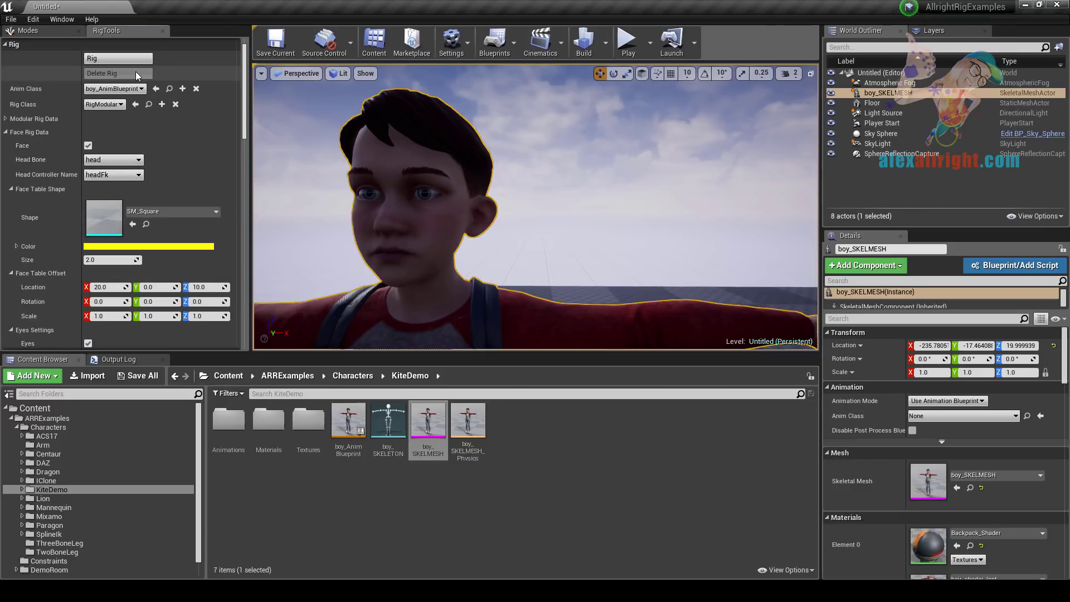
click(133, 59)
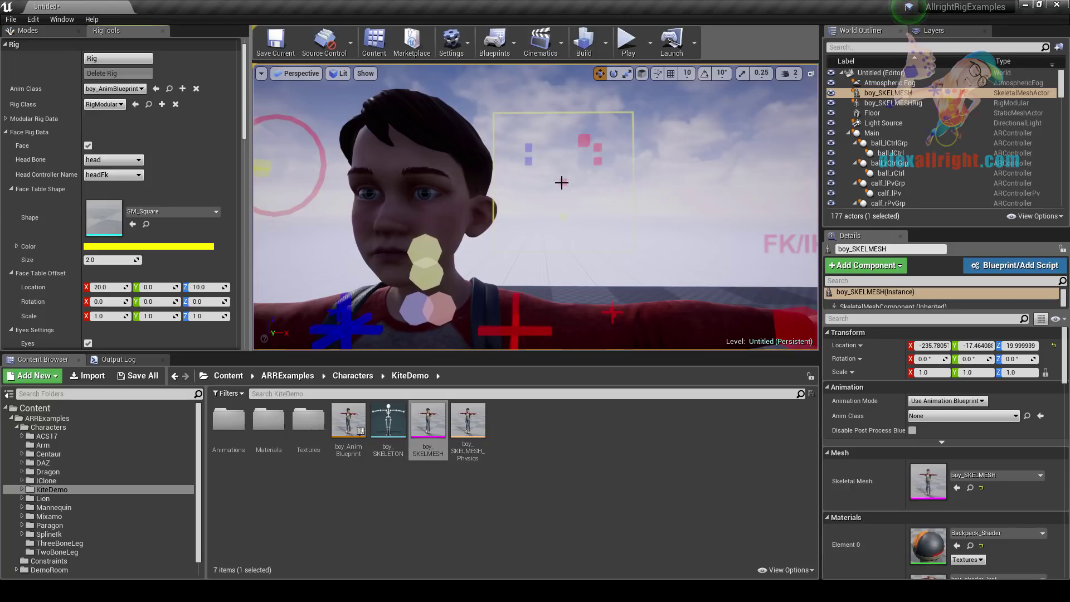
click(563, 164)
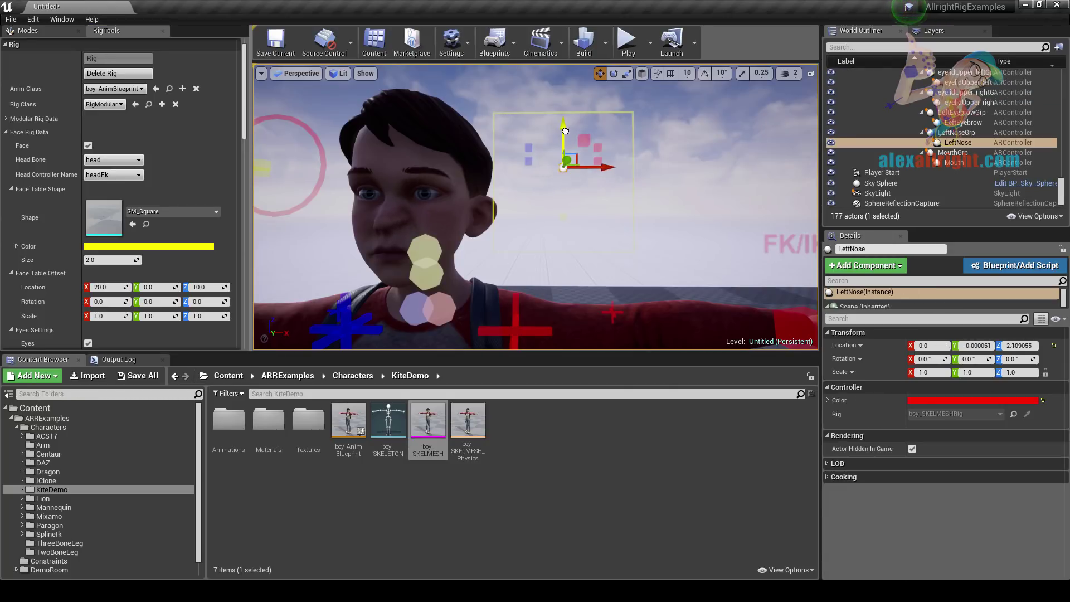
mouse_move(572, 154)
mouse_down()
mouse_move(584, 168)
mouse_move(574, 157)
mouse_up()
Add morph target entries 4 to 7 to the LeftNose controller and set entry 6 to the nose_wrinkle_L morph target.
drag(245, 79, 257, 229)
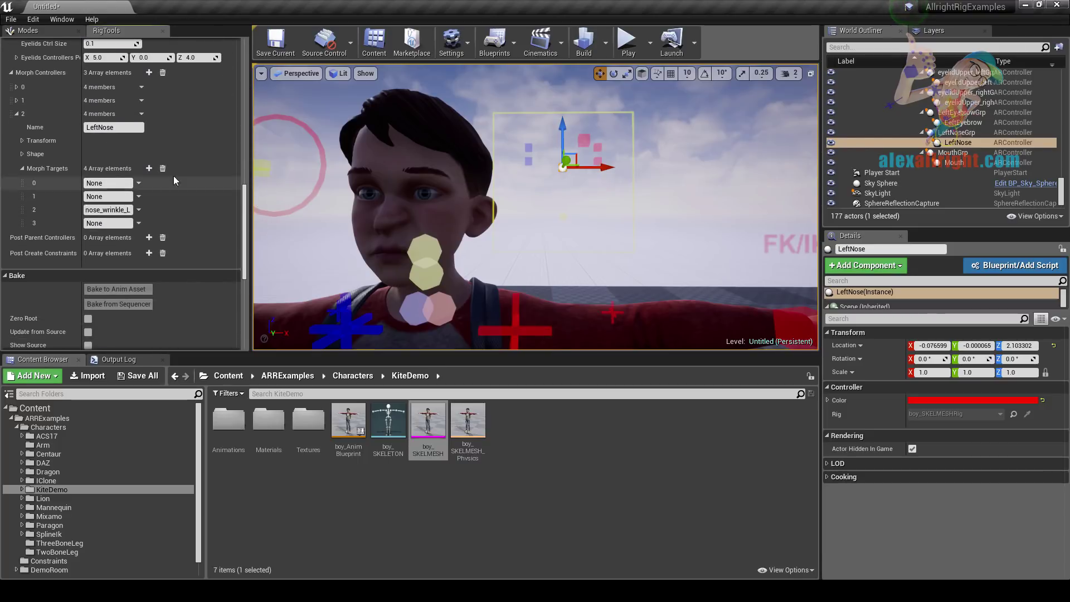
click(148, 168)
click(149, 168)
click(149, 169)
click(149, 169)
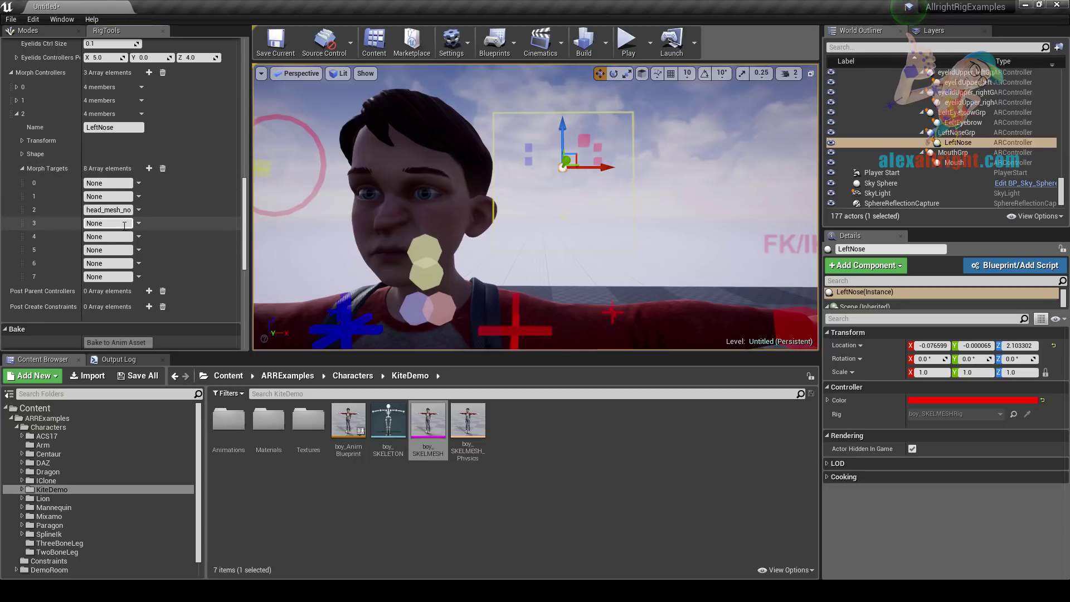
click(111, 263)
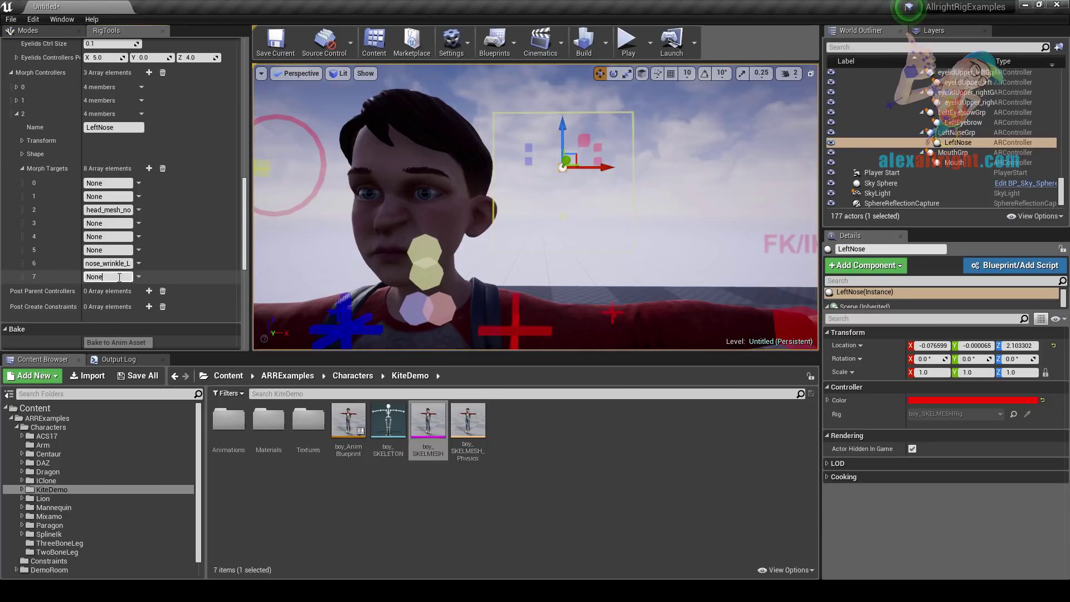
Delete and rebuild the rig with the new LeftNose entries, and select the LeftNose controller for a closer check.
drag(244, 217, 247, 76)
click(135, 89)
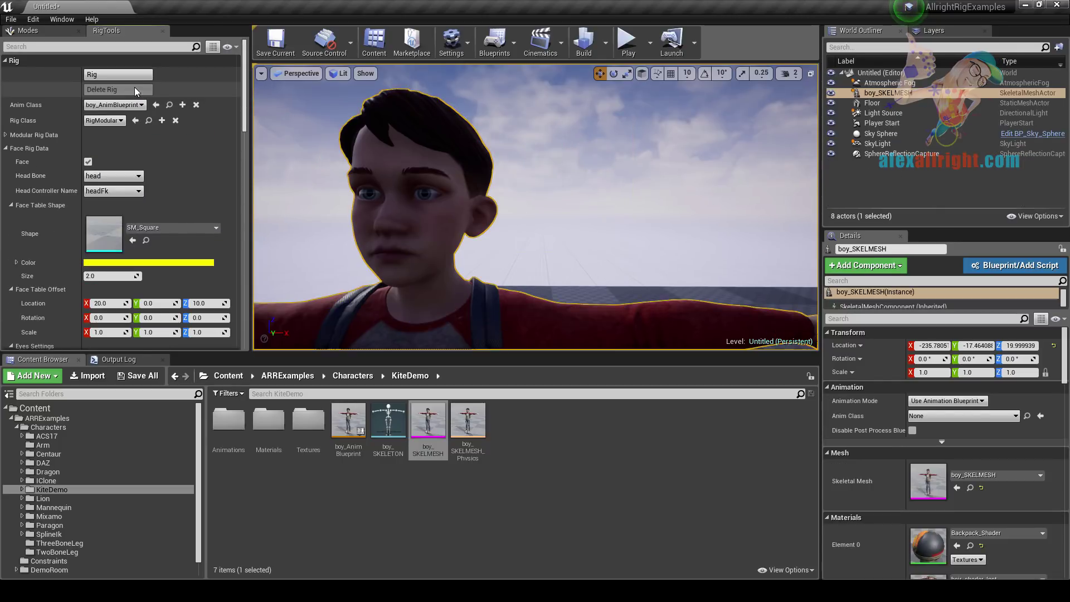
click(124, 75)
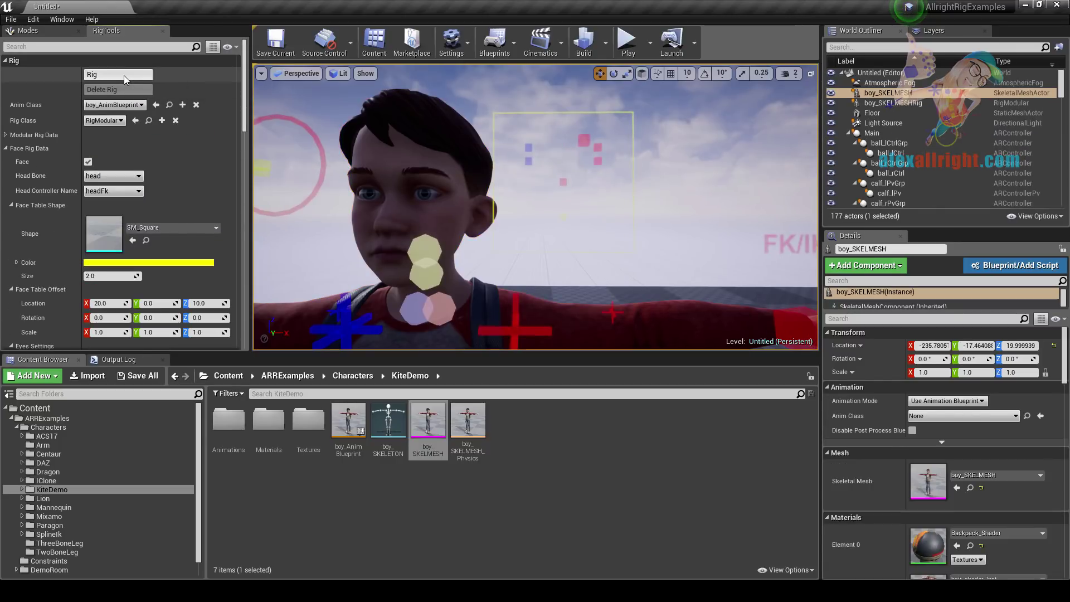
click(561, 181)
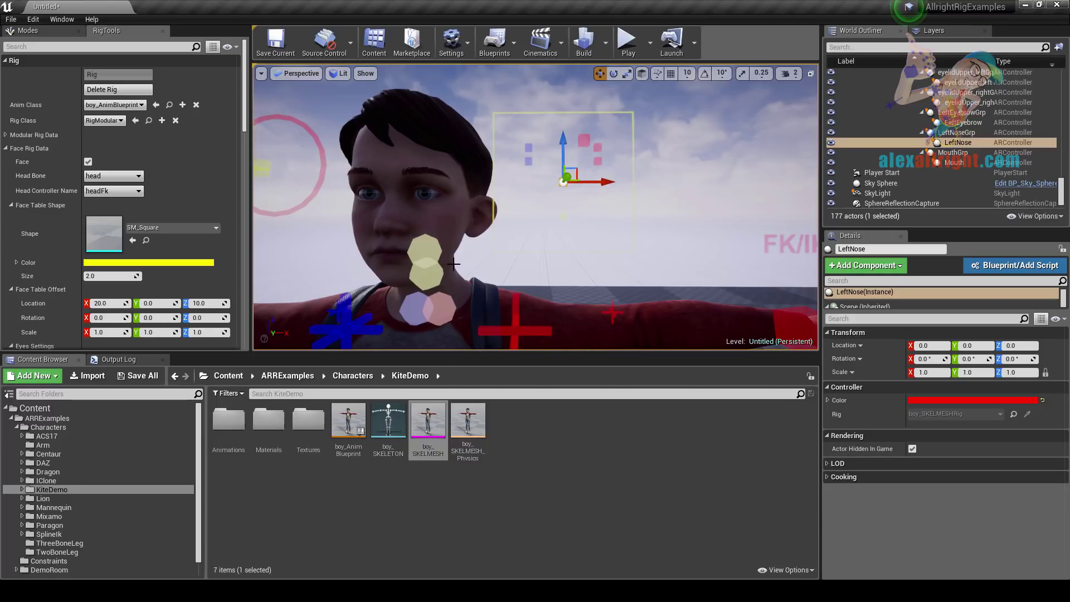
right_drag(504, 249, 472, 249)
right_drag(374, 278, 369, 279)
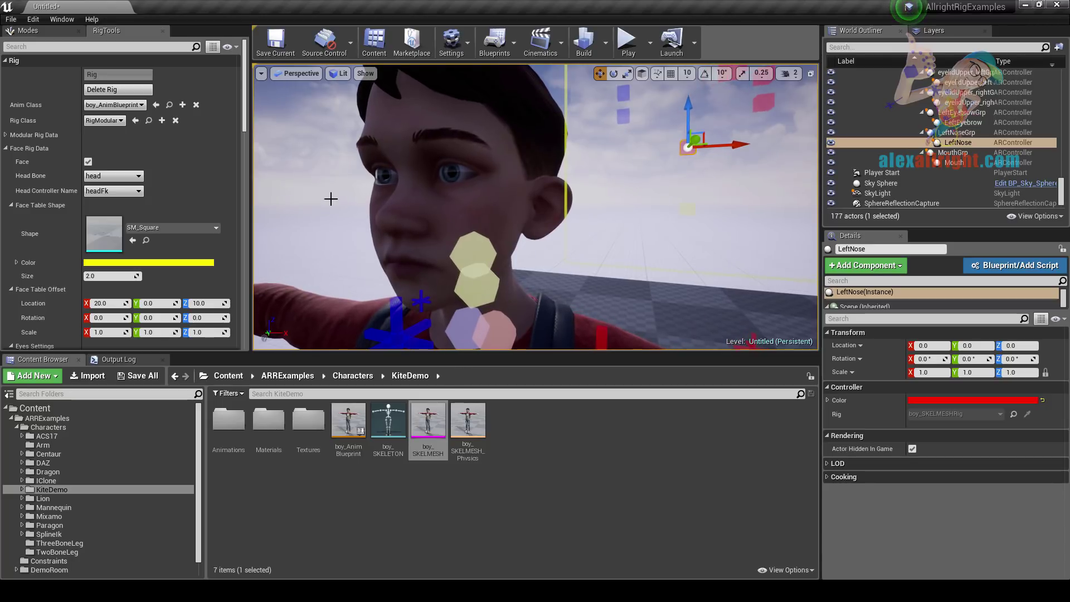
Expand the modular rig's custom controllers, and examine the jaw bone in boy_SKELETON by rotating it to open the mouth.
click(6, 136)
click(12, 163)
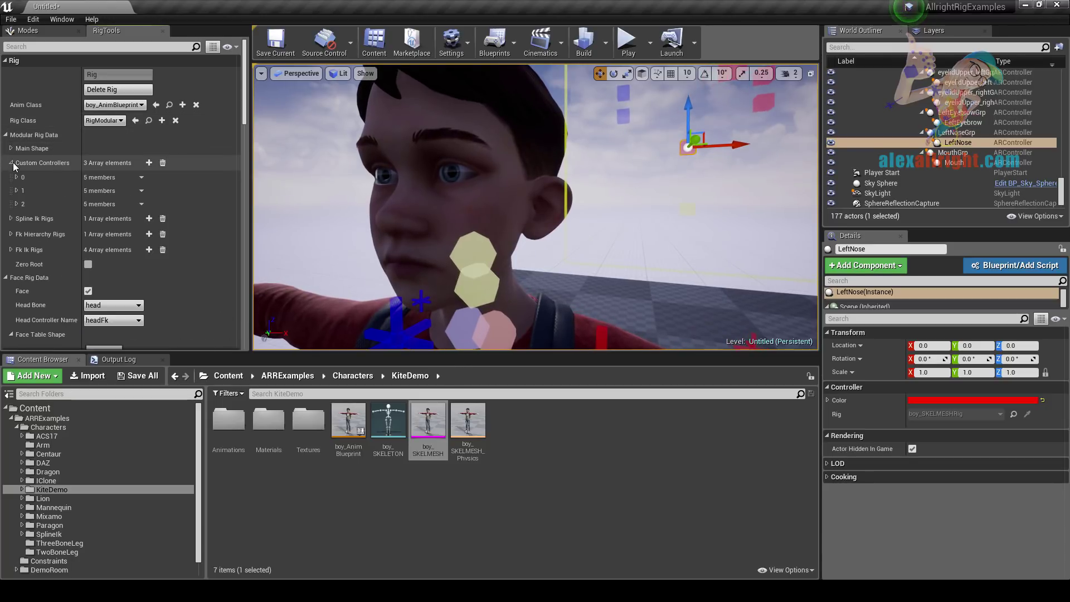
click(11, 418)
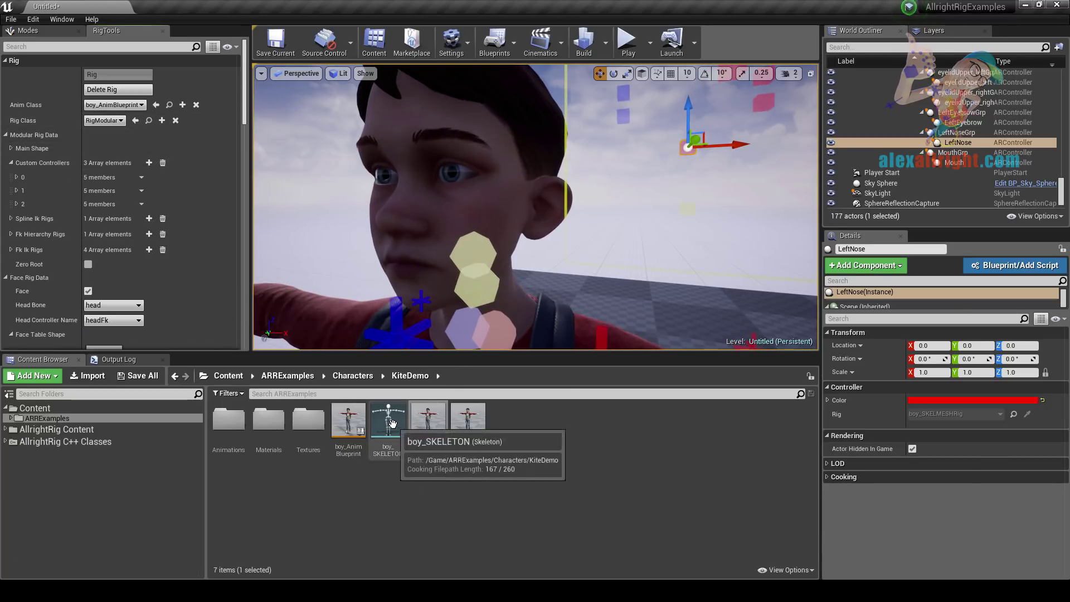
double_click(388, 423)
scroll(318, 270, down, 15)
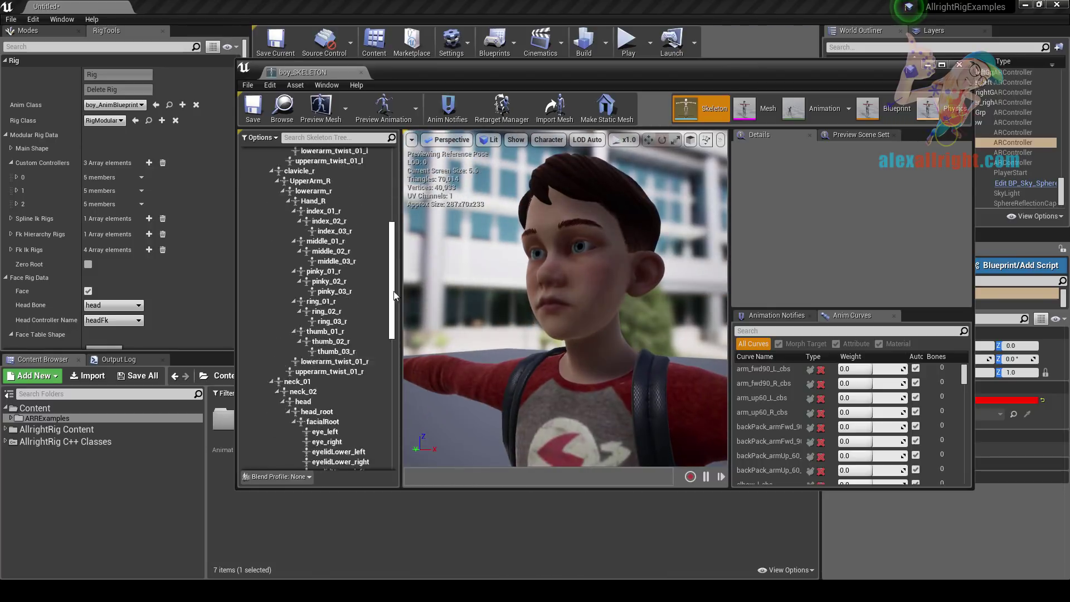
click(317, 270)
drag(571, 294, 577, 335)
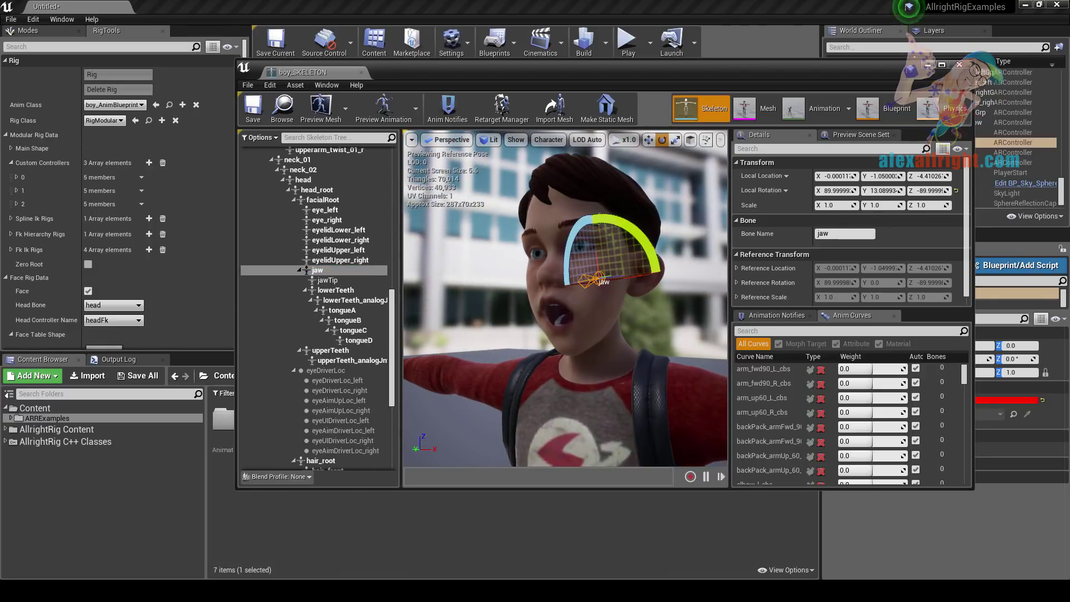
click(363, 73)
Add a fourth custom controller to the modular rig, with jaw as its bone and headFk as its parent controller.
click(149, 163)
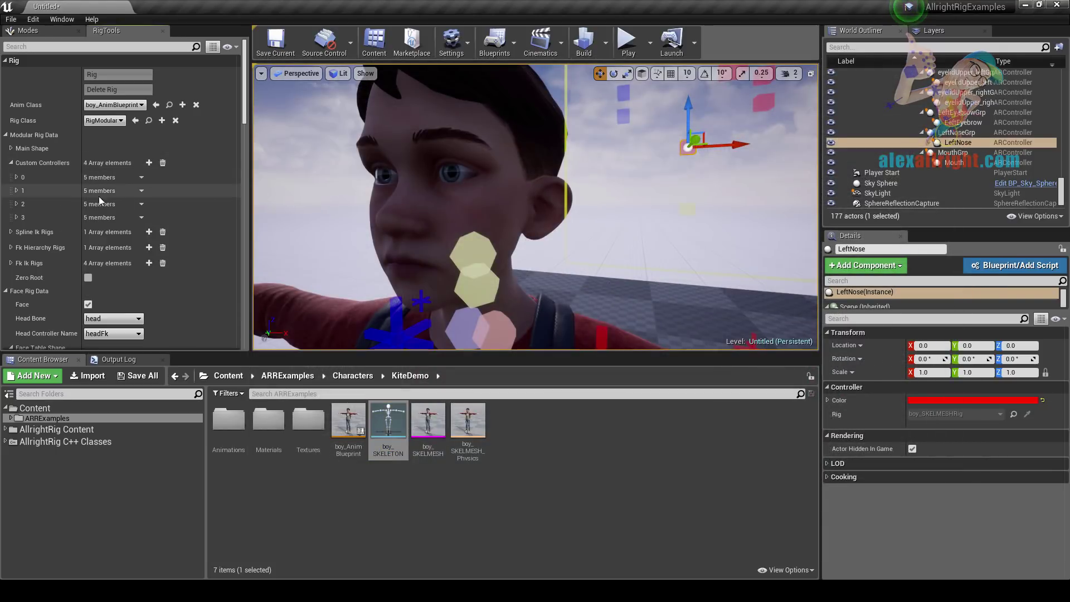
click(17, 217)
click(131, 239)
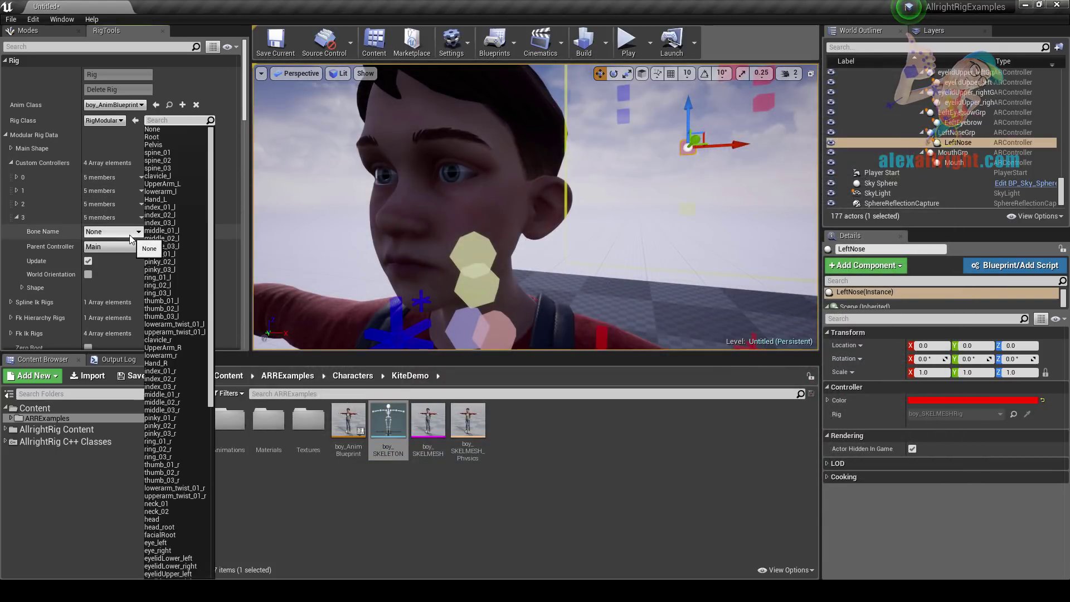
text(jaw)
click(89, 259)
click(470, 248)
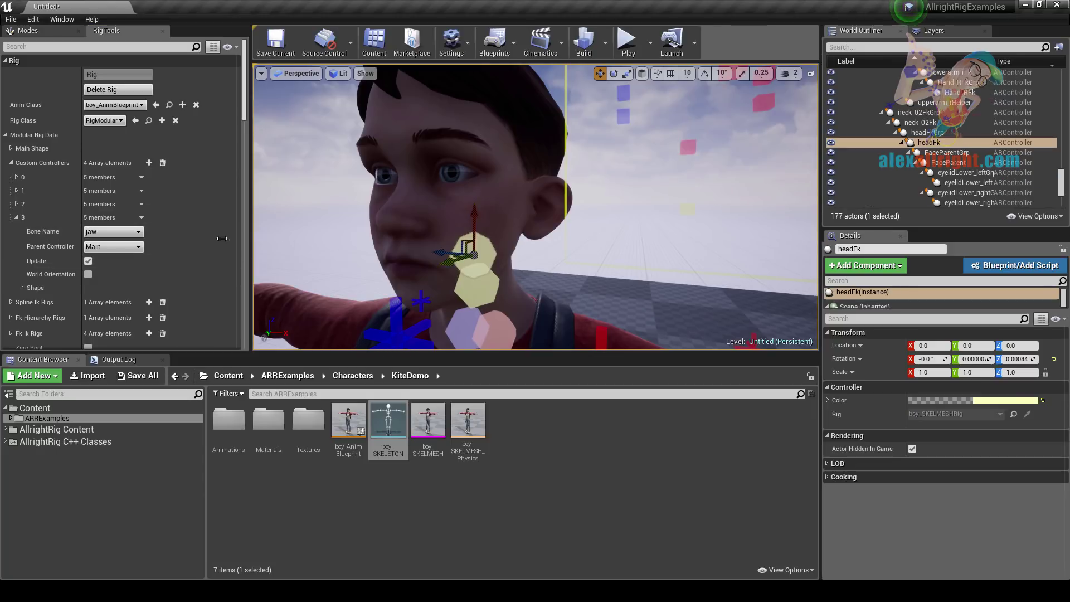
click(138, 247)
click(155, 246)
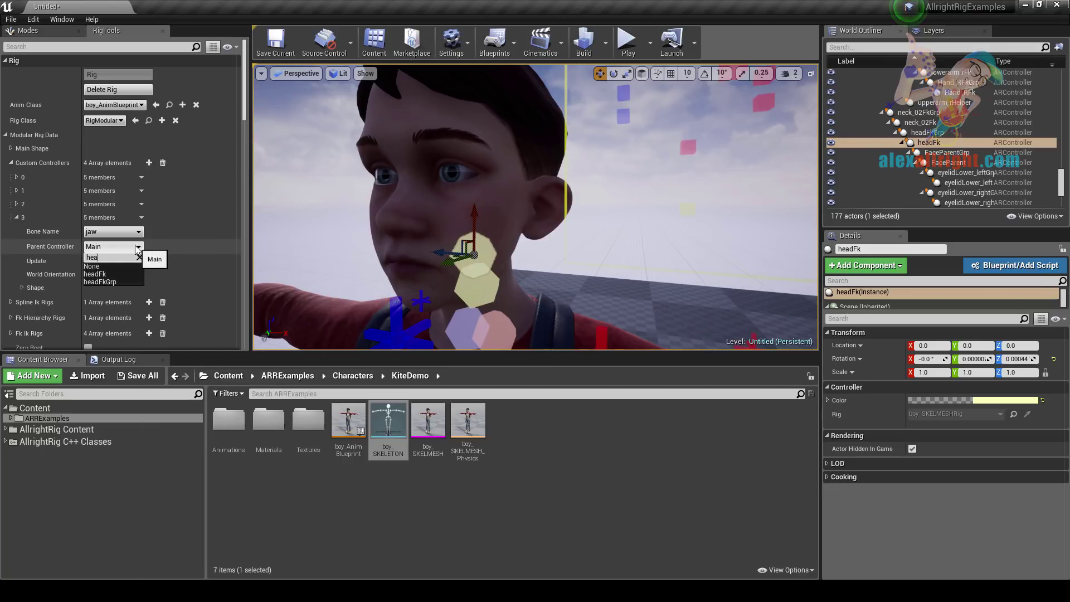
Delete and rebuild the rig, and test the new jawCtrl controller by rotating it about -16° on Z to open the mouth.
click(132, 88)
click(129, 77)
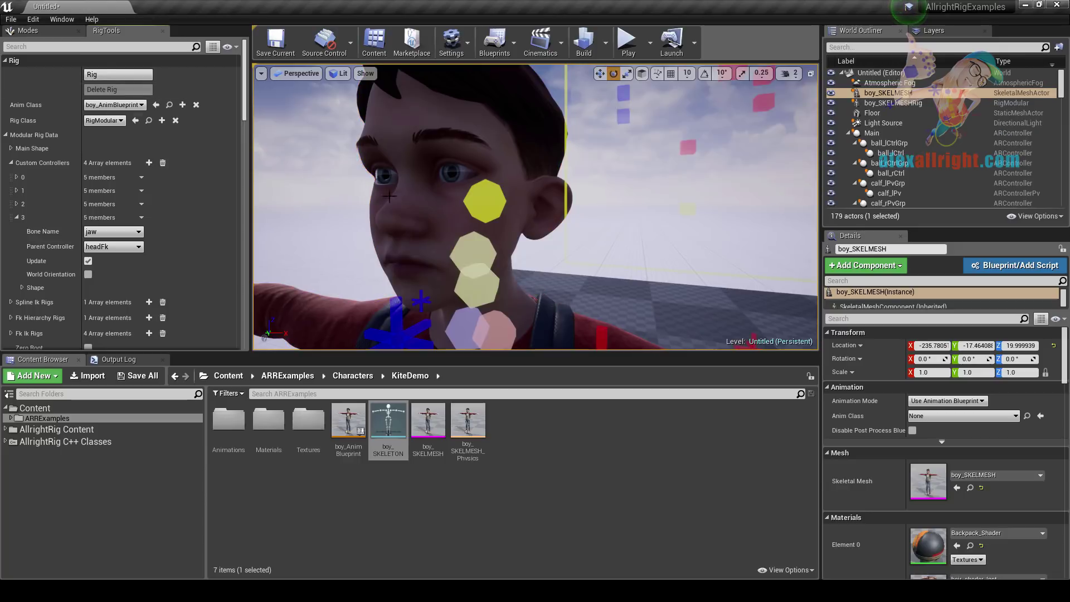
click(474, 202)
key(e)
drag(457, 210, 488, 217)
Load the KiteRig preset into the rig settings.
drag(246, 89, 240, 339)
click(133, 321)
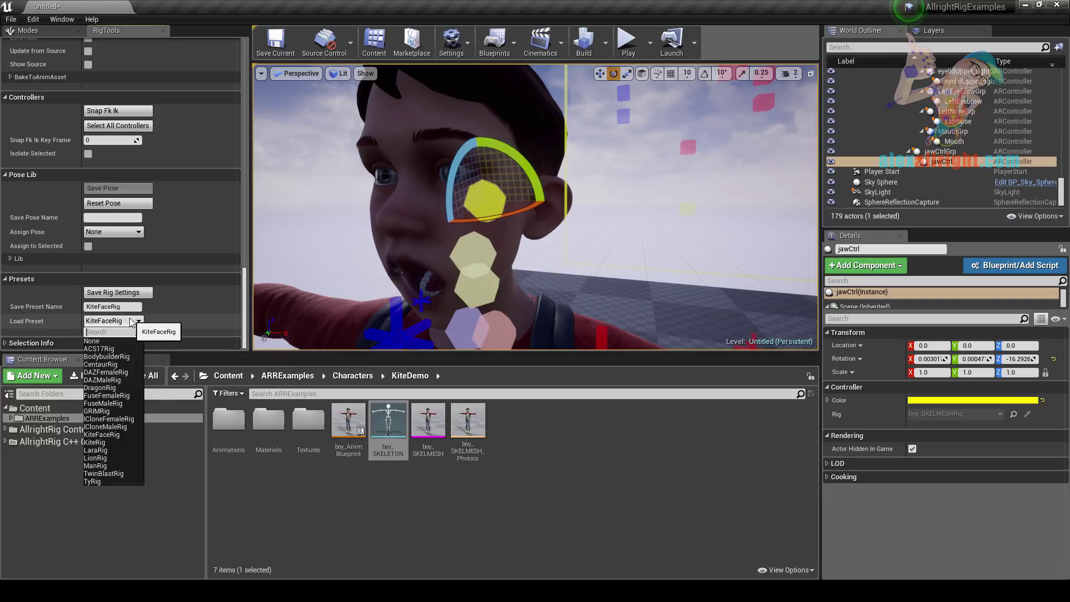
text(kiteri)
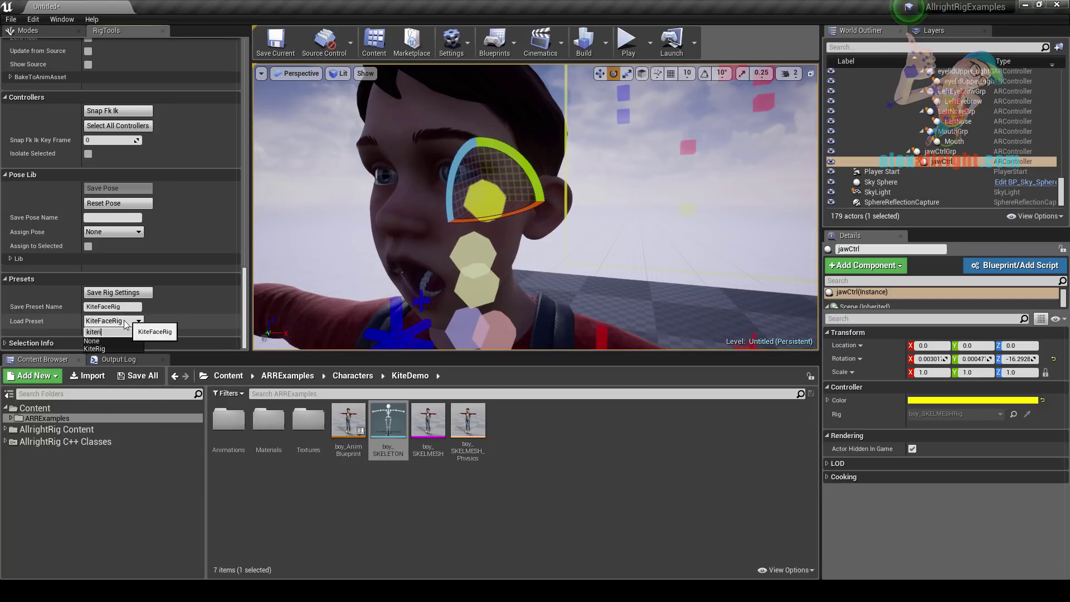
click(105, 354)
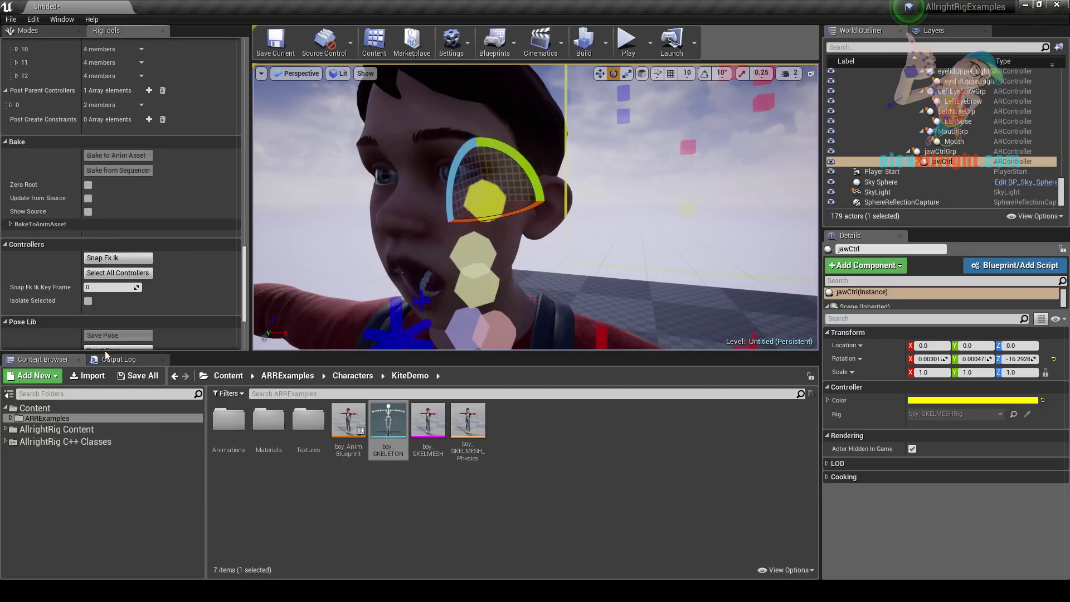
drag(244, 289, 245, 73)
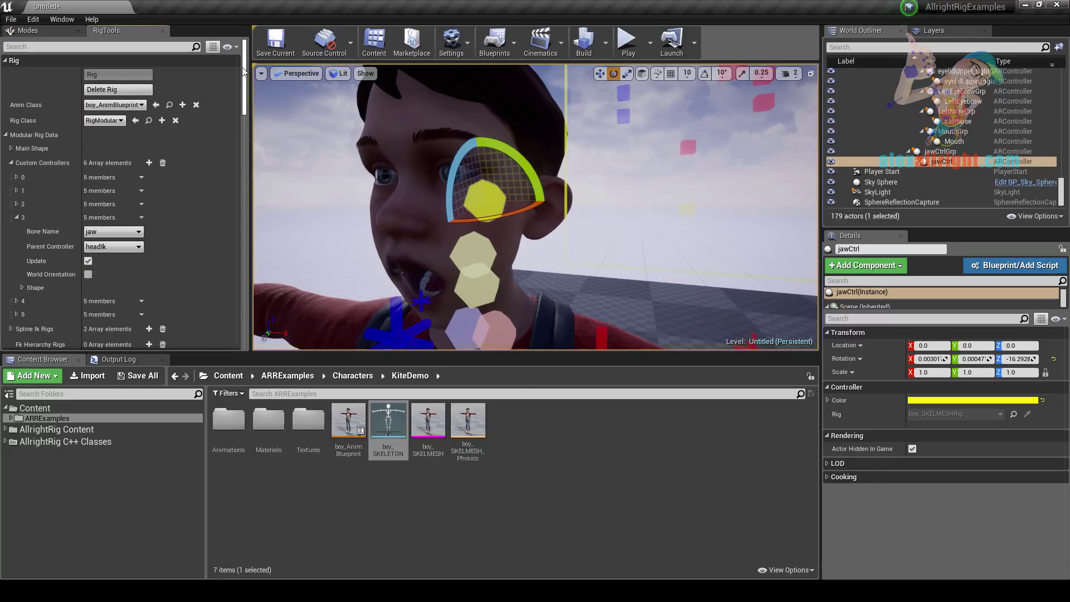
Delete and rebuild the rig from the loaded preset, and test the headIk controller by rotating it about 21° on X.
click(119, 90)
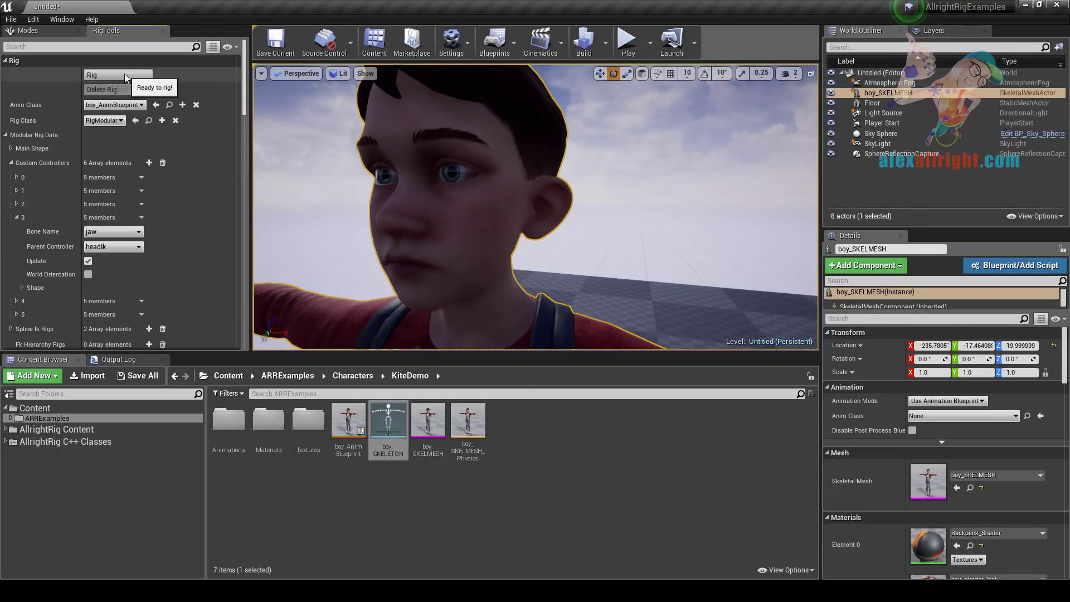
click(474, 257)
drag(474, 266, 516, 266)
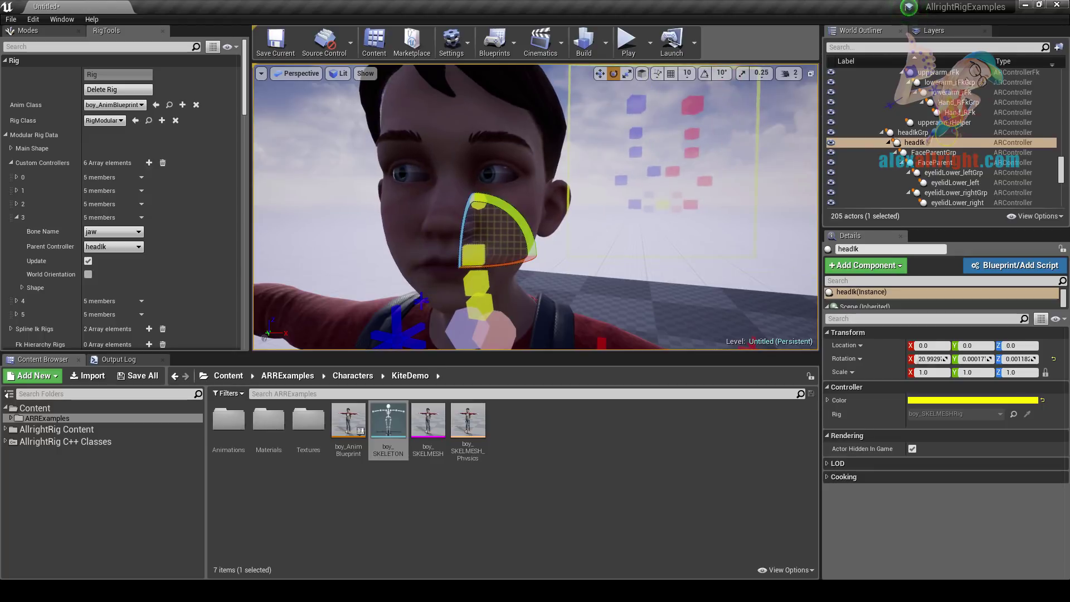
Test the LeftLip and Mouth face controllers by moving them up, bringing Mouth to about Z 0.89.
click(694, 205)
key(w)
drag(704, 191, 708, 183)
click(662, 197)
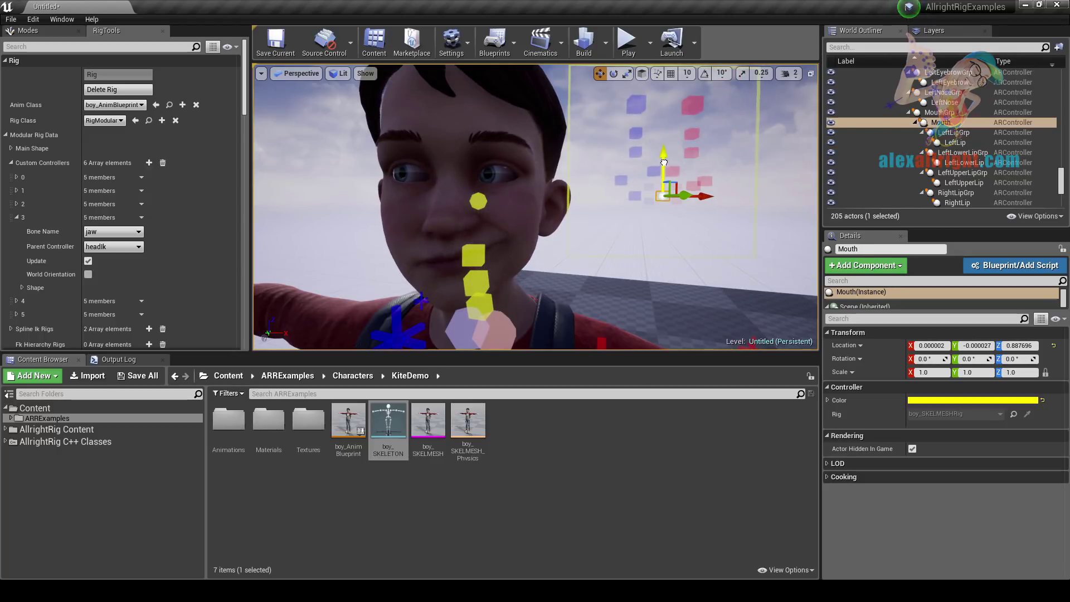
key(s)
right_drag(662, 196, 673, 193)
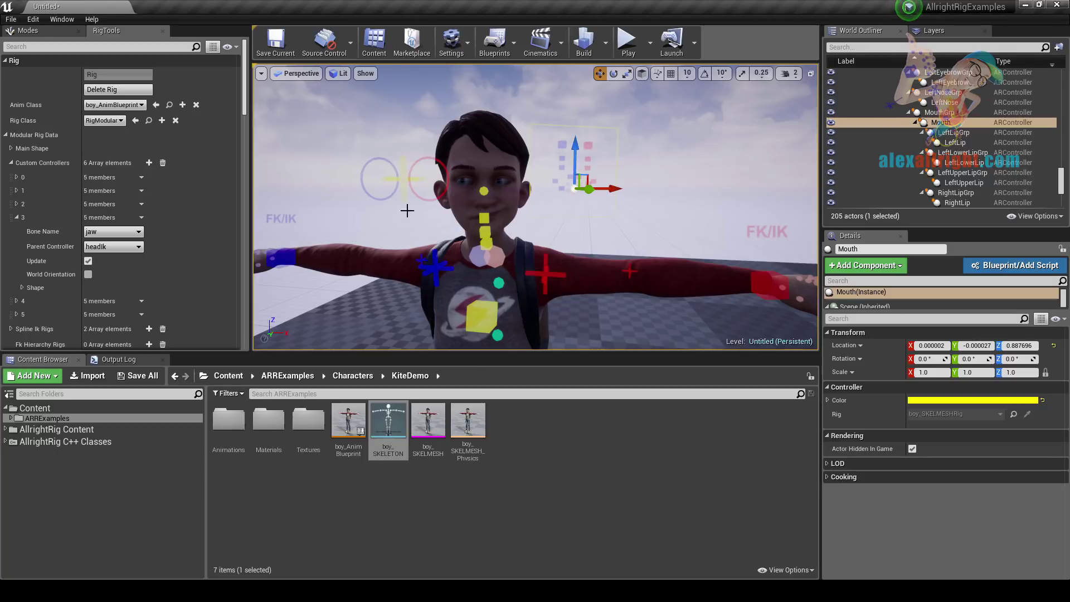
Collapse the modular rig and face rig data, and expand entry 0 of the post parent controllers.
click(5, 135)
click(5, 149)
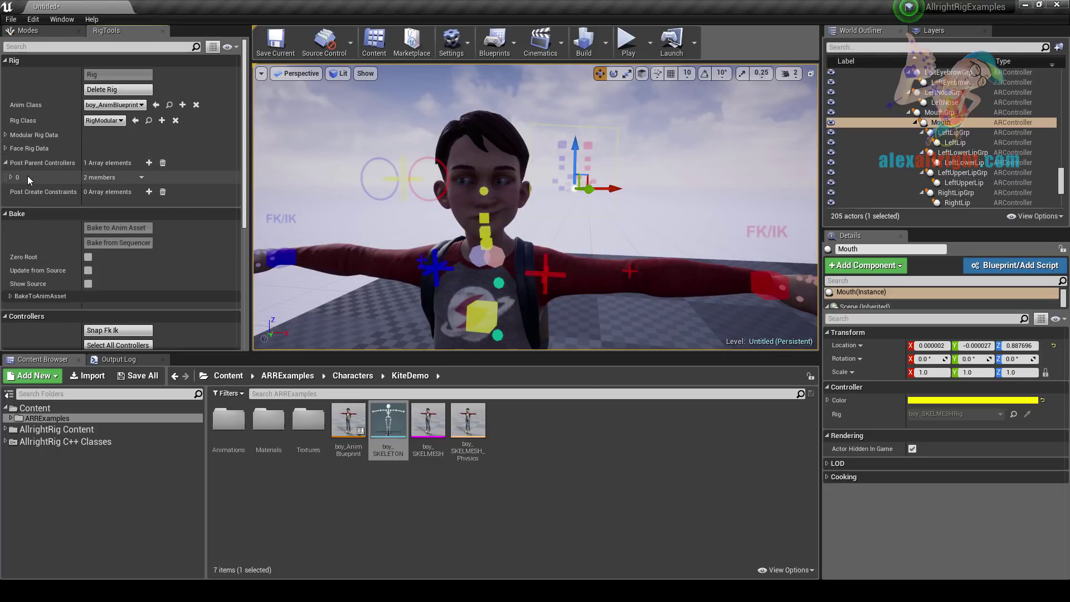
click(11, 177)
Examine the Mouth parenting by selecting the six surrounding lip controllers together, and select the Mouth controller.
key(f)
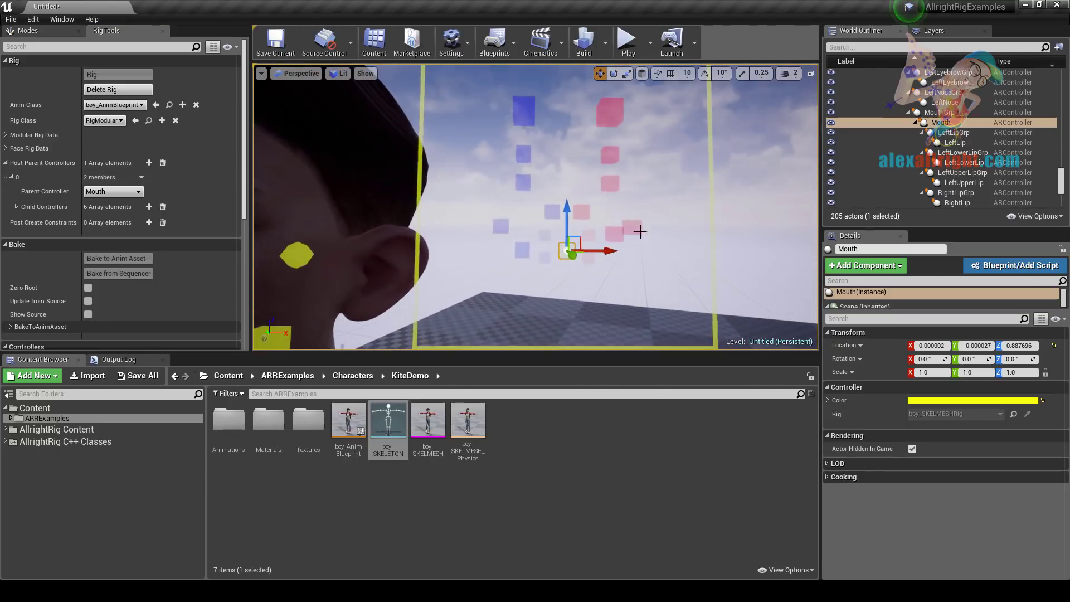
click(522, 248)
ctrl+click(546, 236)
ctrl+click(545, 258)
ctrl+click(588, 237)
ctrl+click(588, 258)
ctrl+click(614, 235)
click(568, 253)
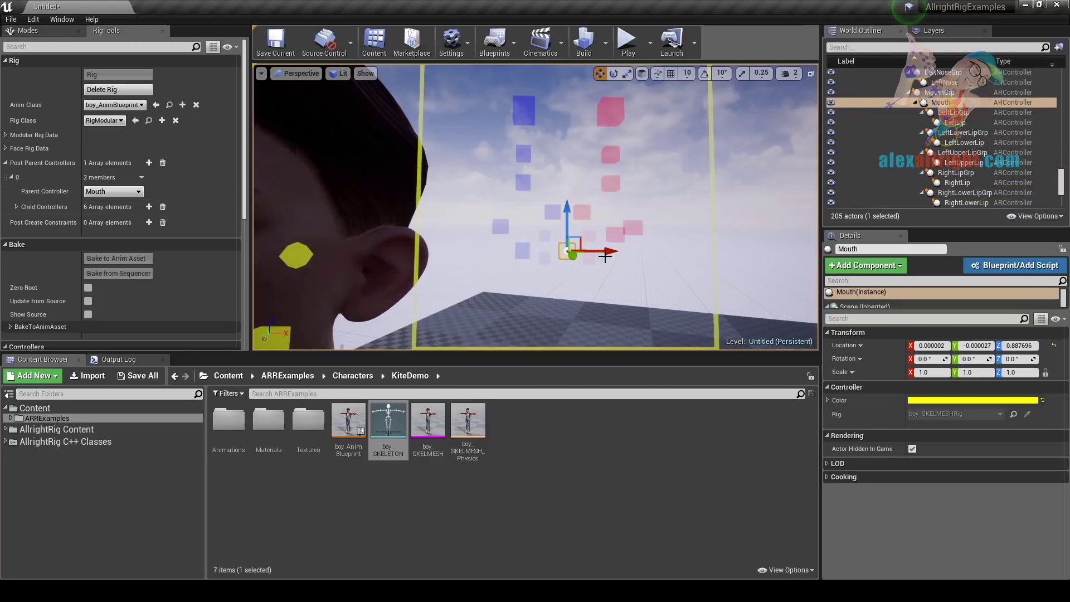
Select the six lip controllers again and expand the child controllers of post parent entry 0 for comparison.
click(527, 249)
ctrl+click(544, 236)
ctrl+click(545, 258)
ctrl+click(587, 237)
ctrl+click(588, 259)
ctrl+click(618, 234)
click(17, 206)
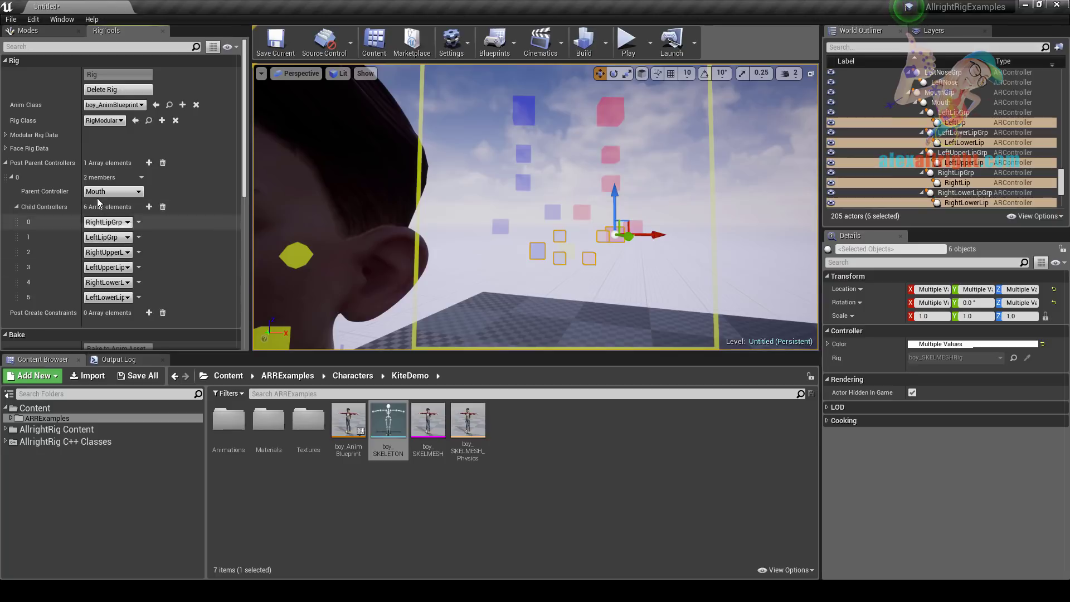
Delete and rebuild the rig with the post parent controllers in place.
click(111, 95)
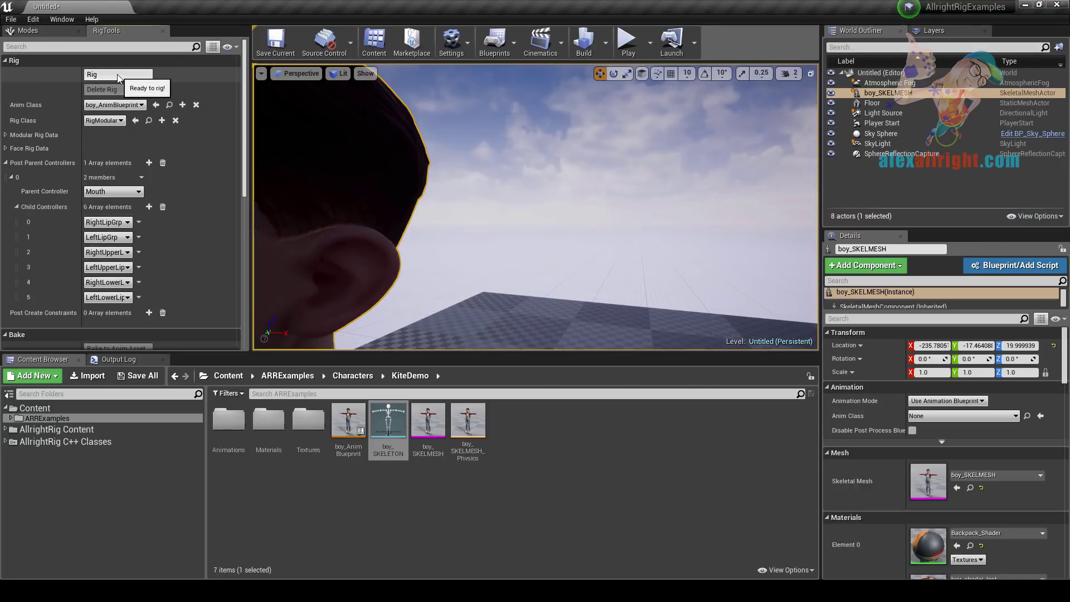
click(117, 74)
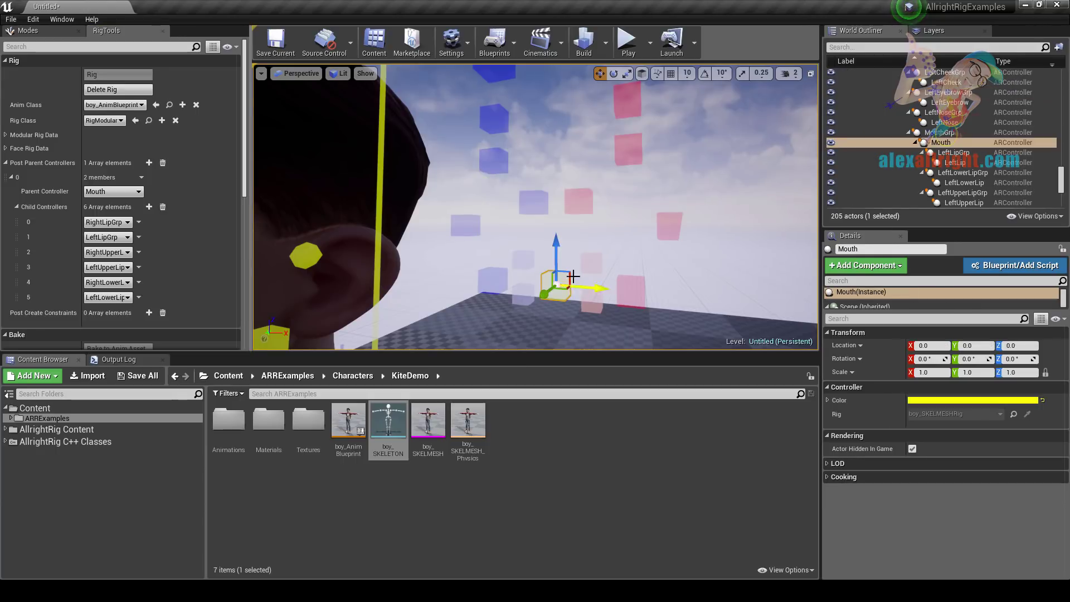